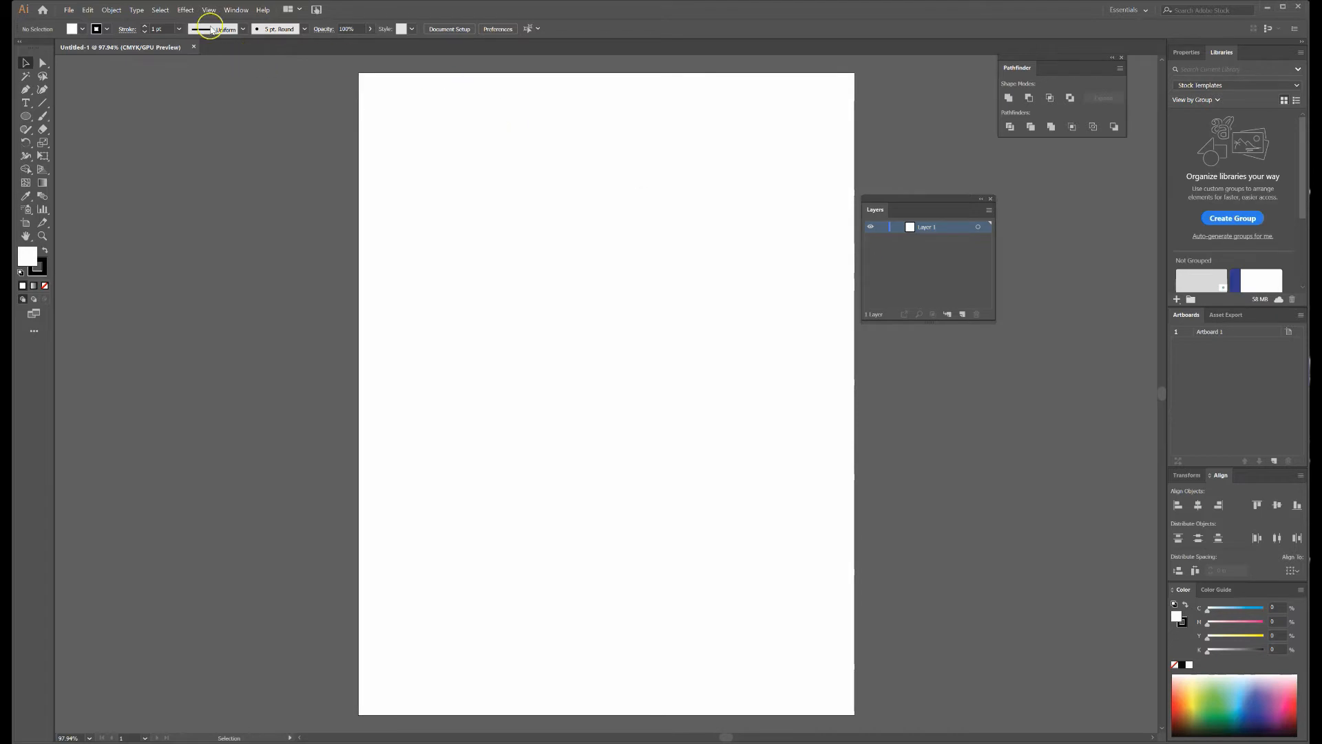
# Enlarge the floating Layers panel vertically and move it up beside the artboard's upper edge
pyautogui.click(236, 10)
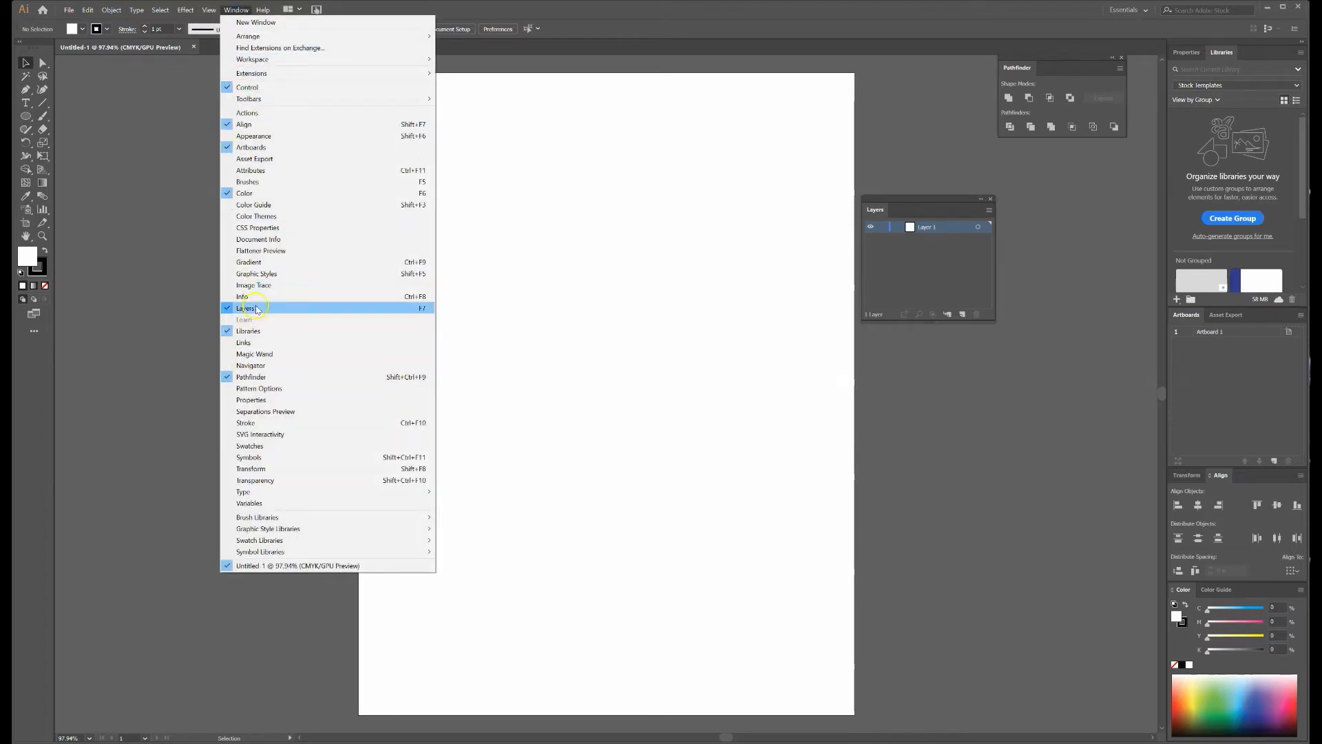
pyautogui.click(904, 210)
pyautogui.moveTo(931, 204)
pyautogui.mouseDown()
pyautogui.moveTo(1085, 199)
pyautogui.moveTo(1171, 124)
pyautogui.moveTo(1231, 129)
pyautogui.moveTo(1191, 461)
pyautogui.moveTo(943, 204)
pyautogui.mouseUp()
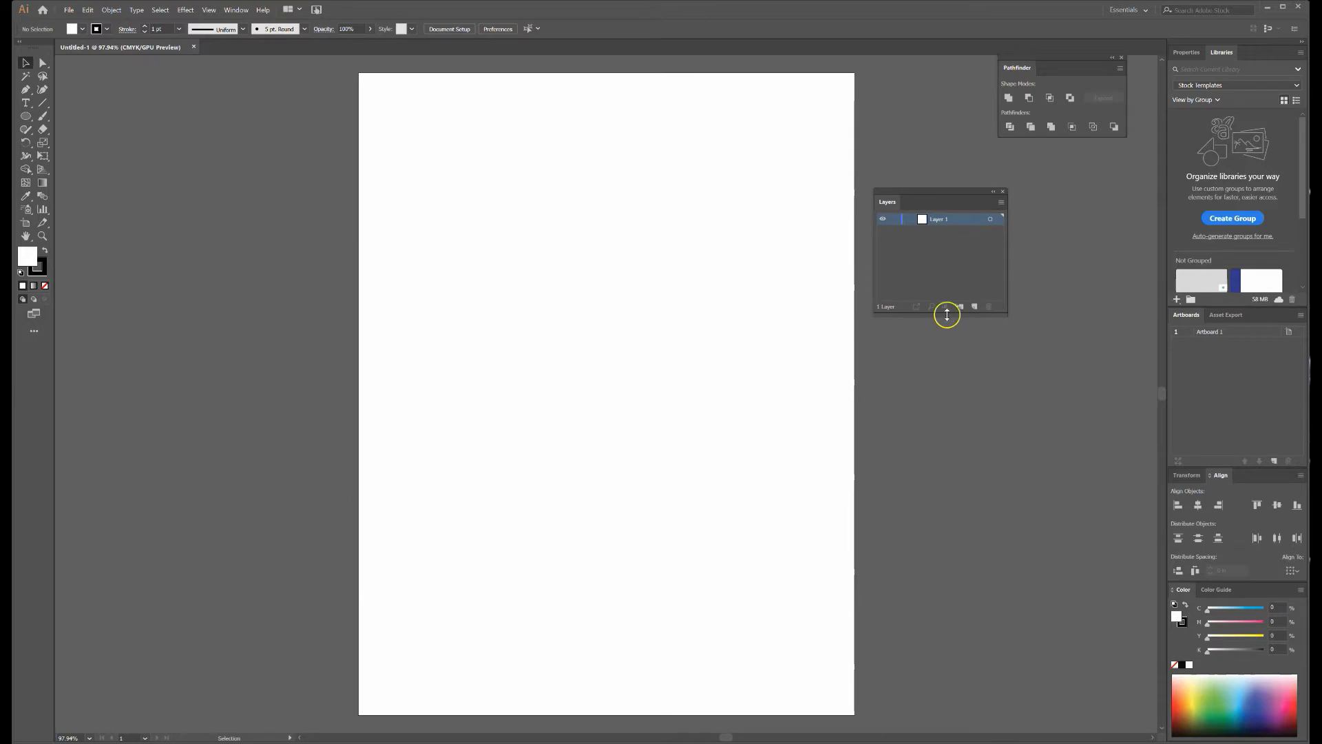
pyautogui.moveTo(947, 314); pyautogui.dragTo(960, 437)
pyautogui.moveTo(937, 188); pyautogui.dragTo(932, 135)
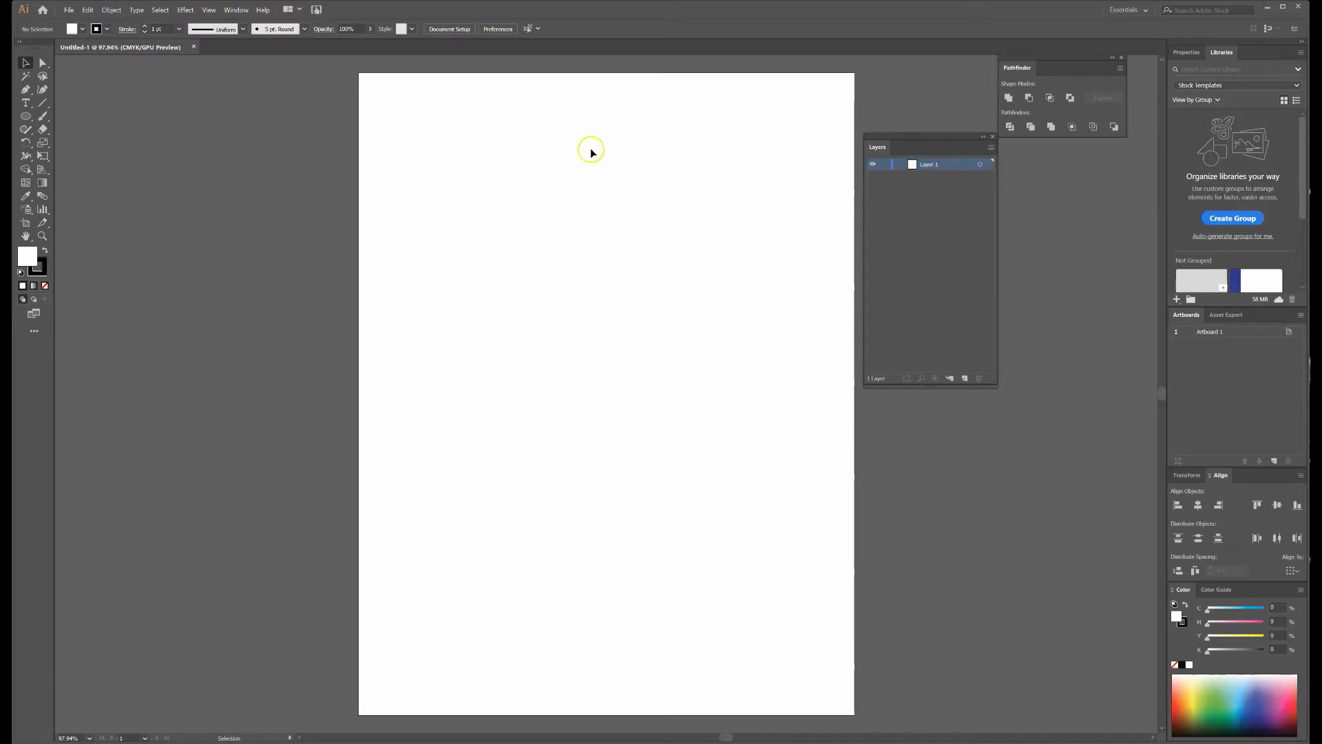
pyautogui.click(951, 379)
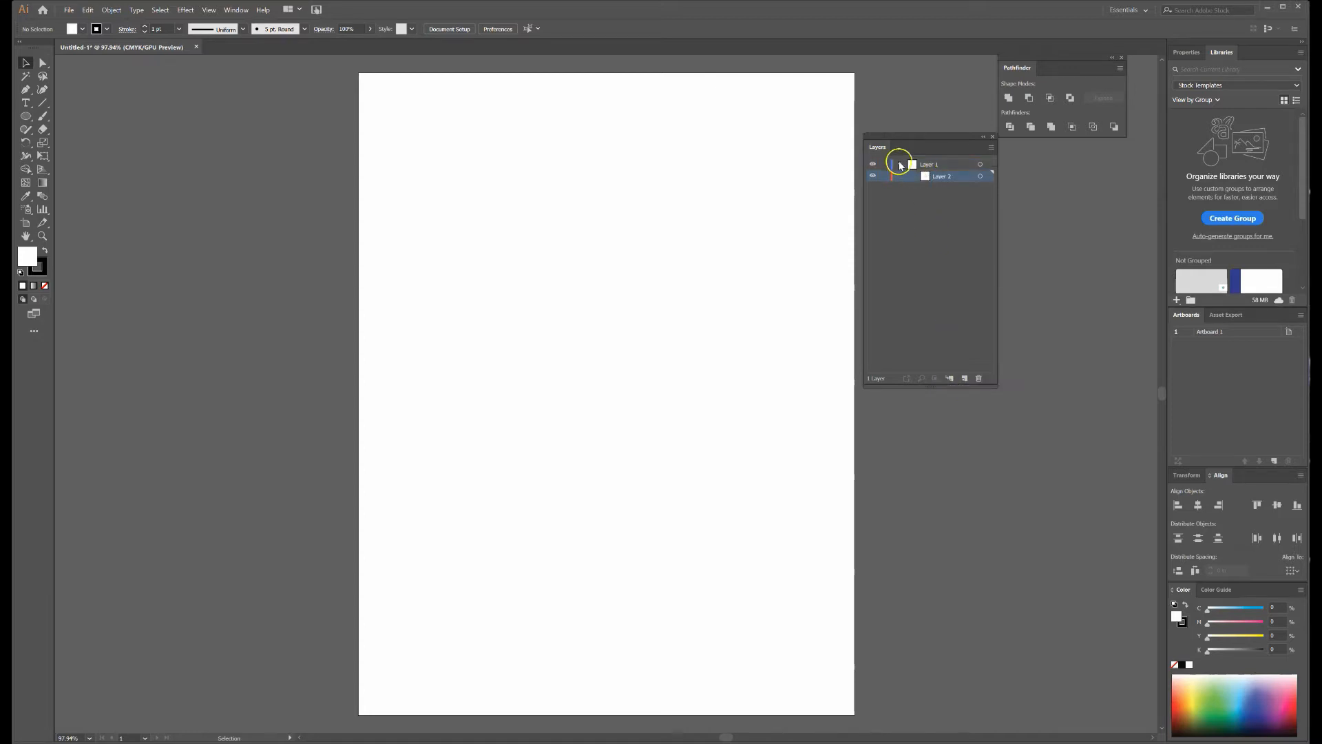
pyautogui.click(965, 379)
pyautogui.moveTo(945, 177); pyautogui.dragTo(935, 159)
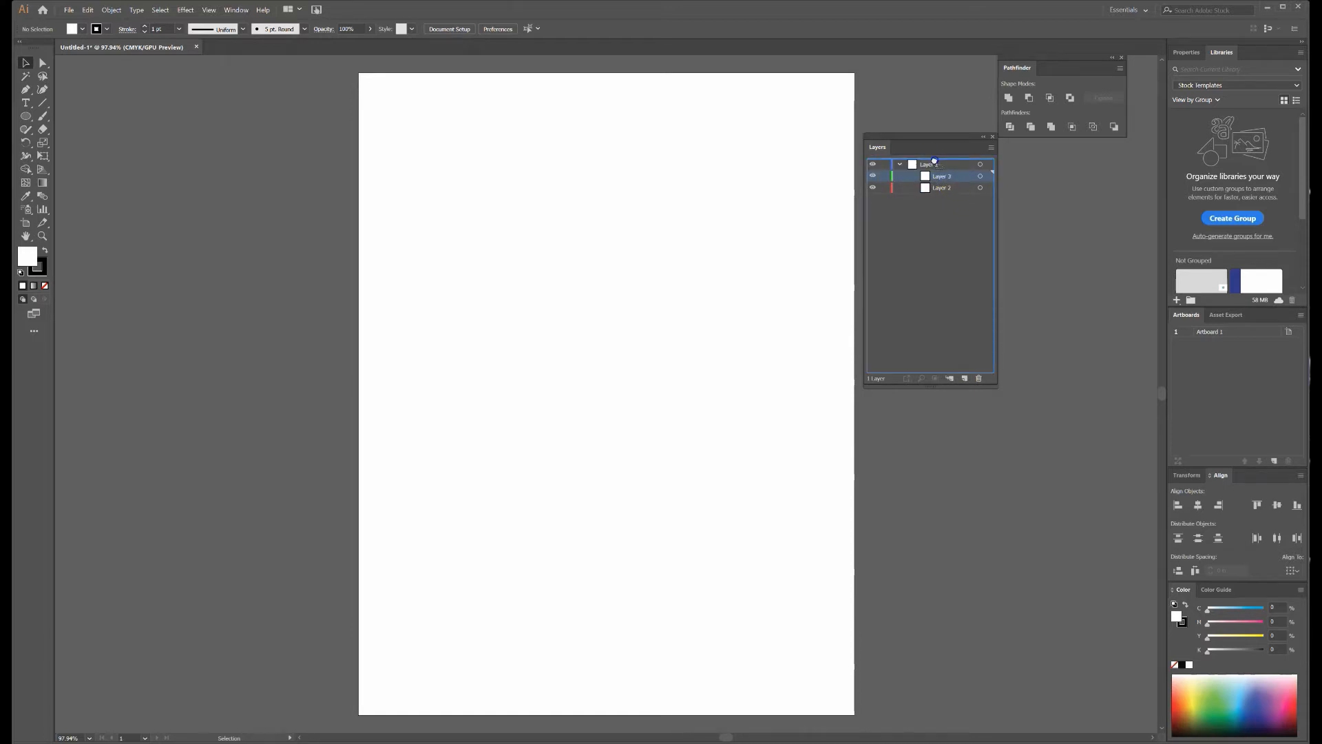
pyautogui.hotkey('ctrl', 'z')
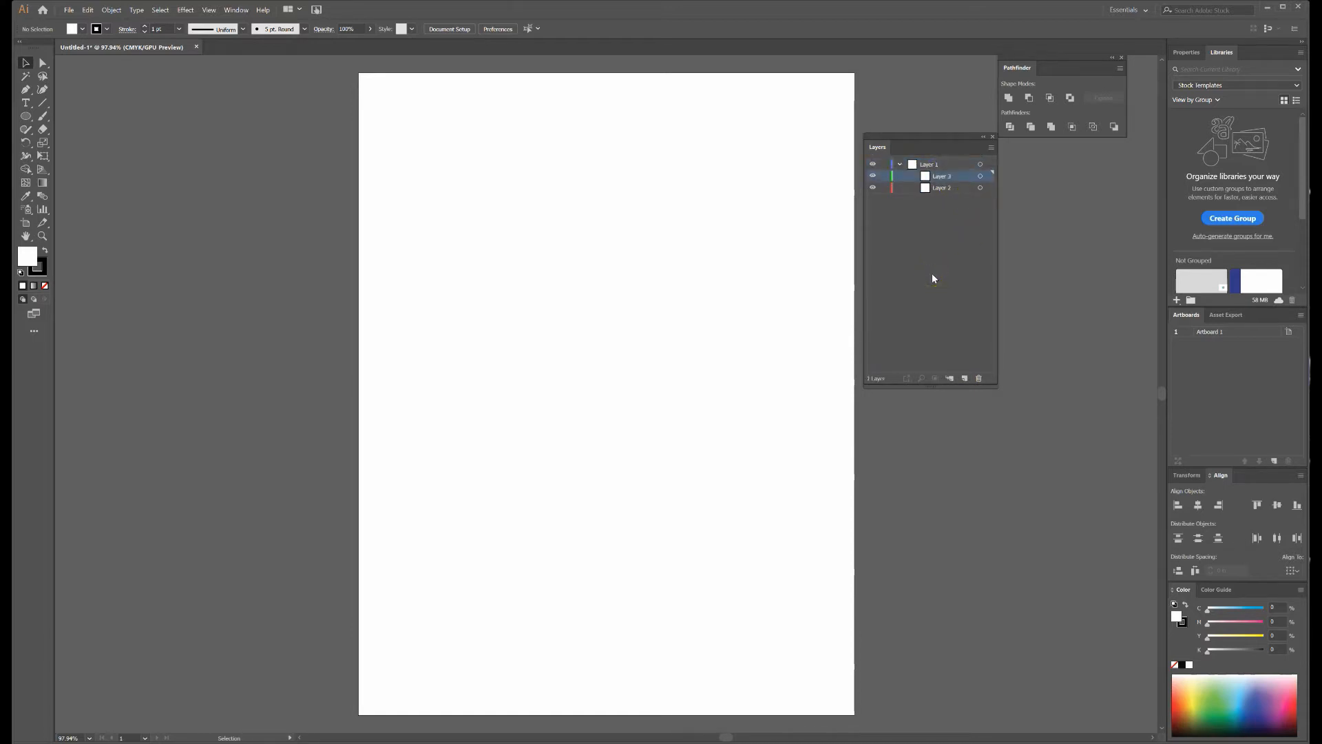
pyautogui.hotkey('ctrl', 'z')
pyautogui.click(978, 379)
pyautogui.doubleClick(926, 169)
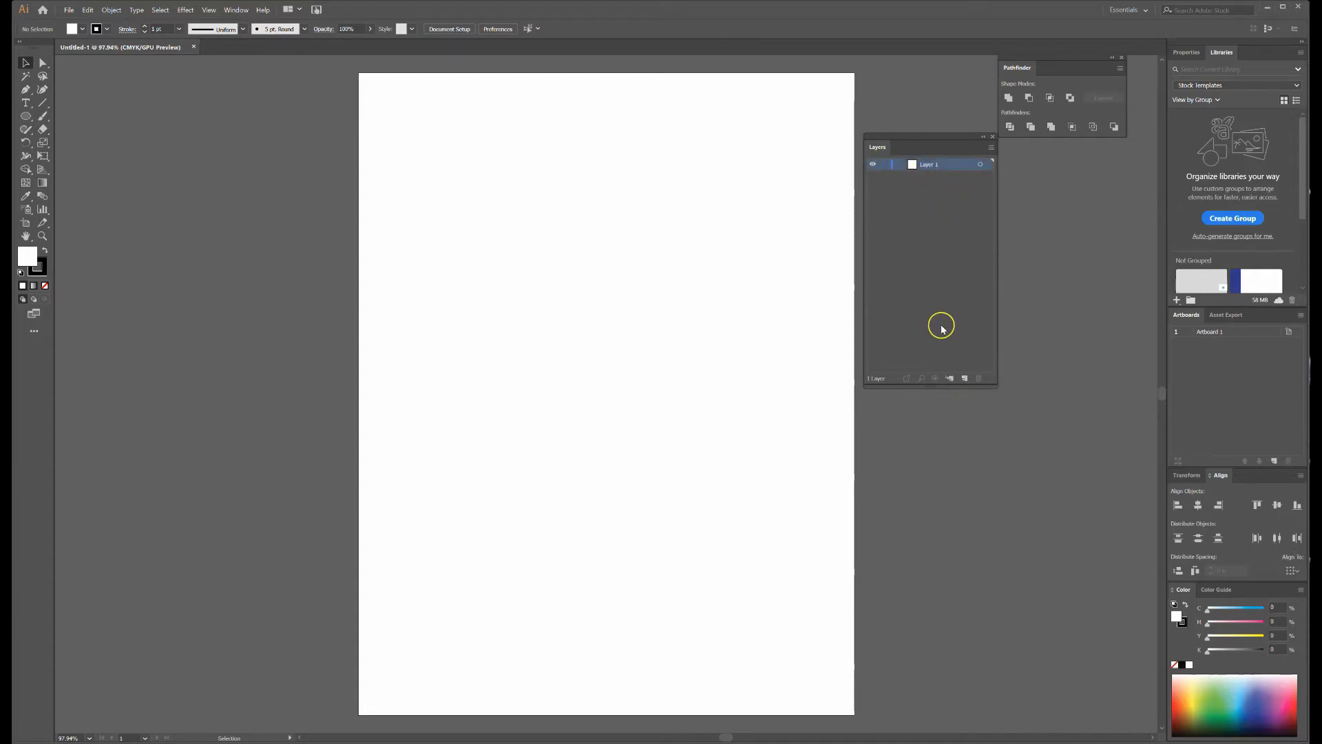
# Add a new layer containing one sublayer above Layer 1, and another top-level layer at the top of the stack
pyautogui.click(965, 380)
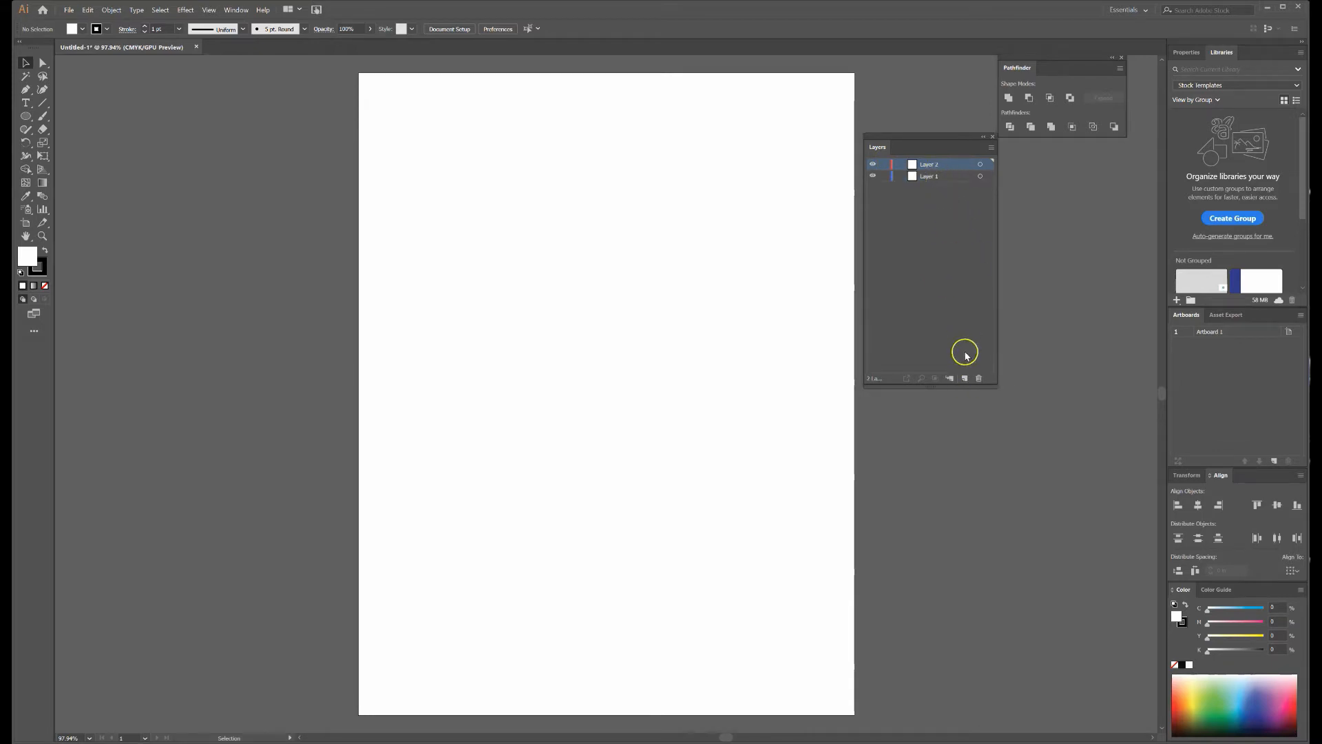
pyautogui.click(950, 378)
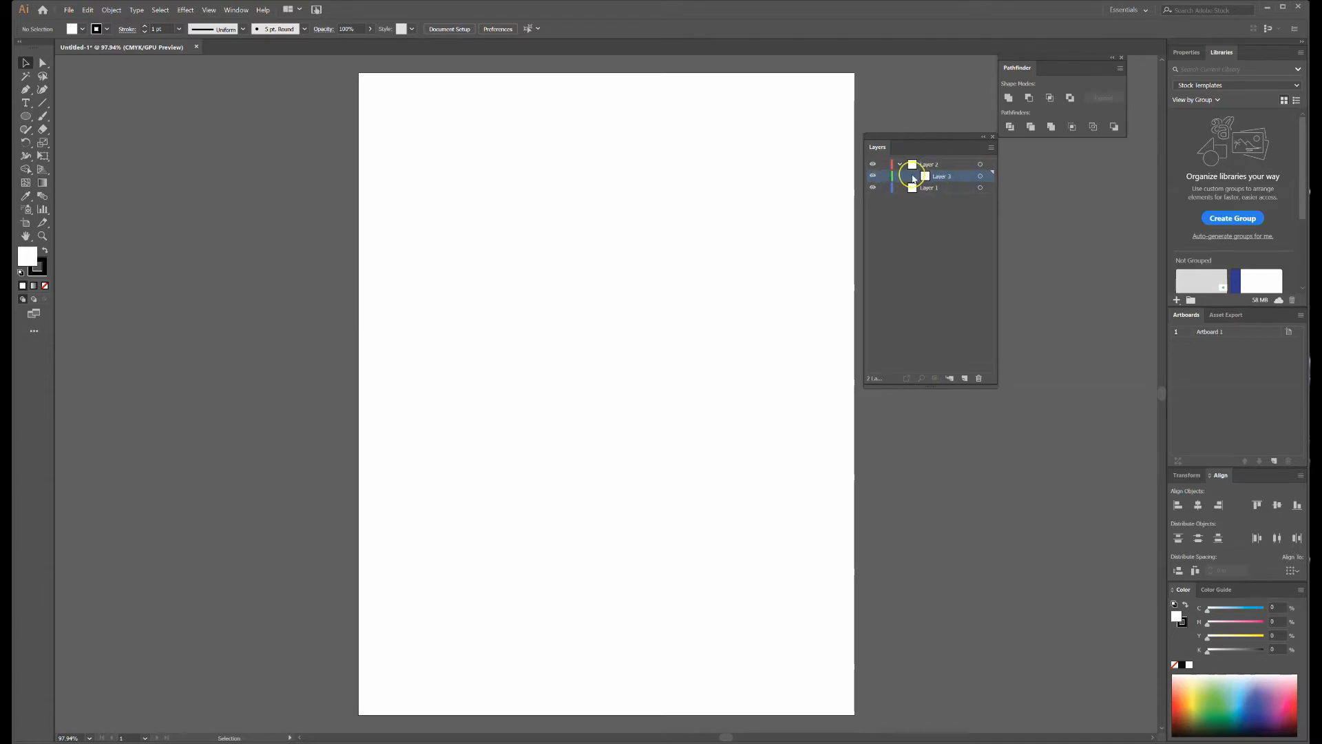
pyautogui.click(965, 378)
pyautogui.doubleClick(945, 177)
pyautogui.moveTo(951, 179); pyautogui.dragTo(939, 166)
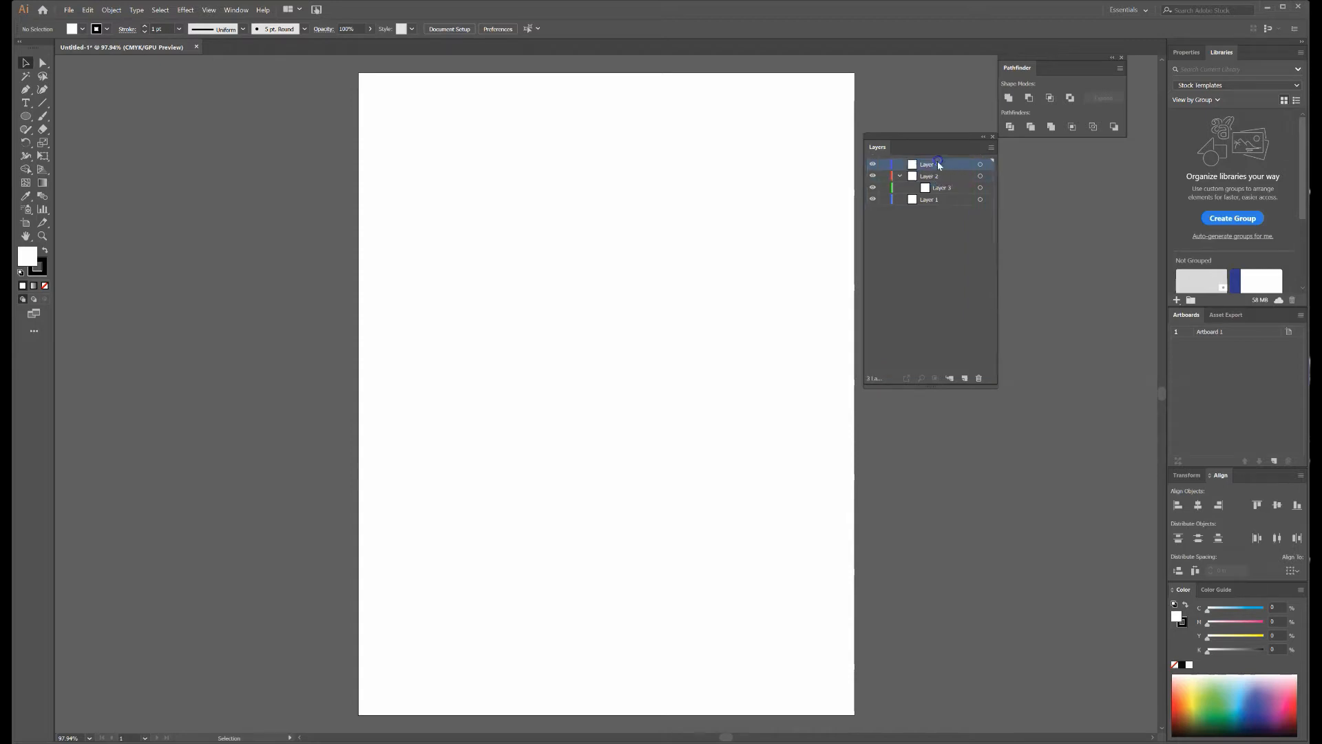
pyautogui.click(901, 176)
pyautogui.moveTo(899, 167); pyautogui.dragTo(902, 175)
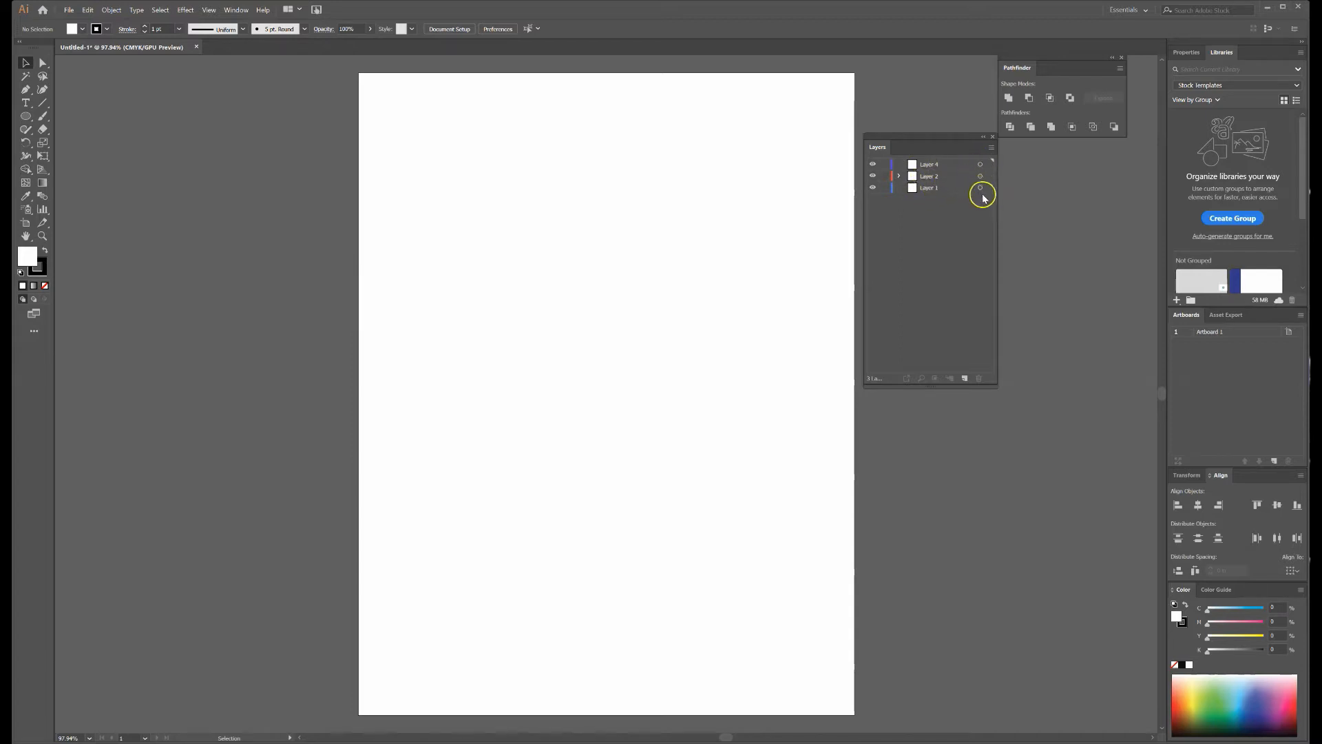
# Draw a rectangle about 3.18 by 2.09 in on Layer 4 in the artboard's upper part and fill it orange
pyautogui.click(992, 163)
pyautogui.click(25, 115)
pyautogui.moveTo(27, 119); pyautogui.dragTo(58, 118)
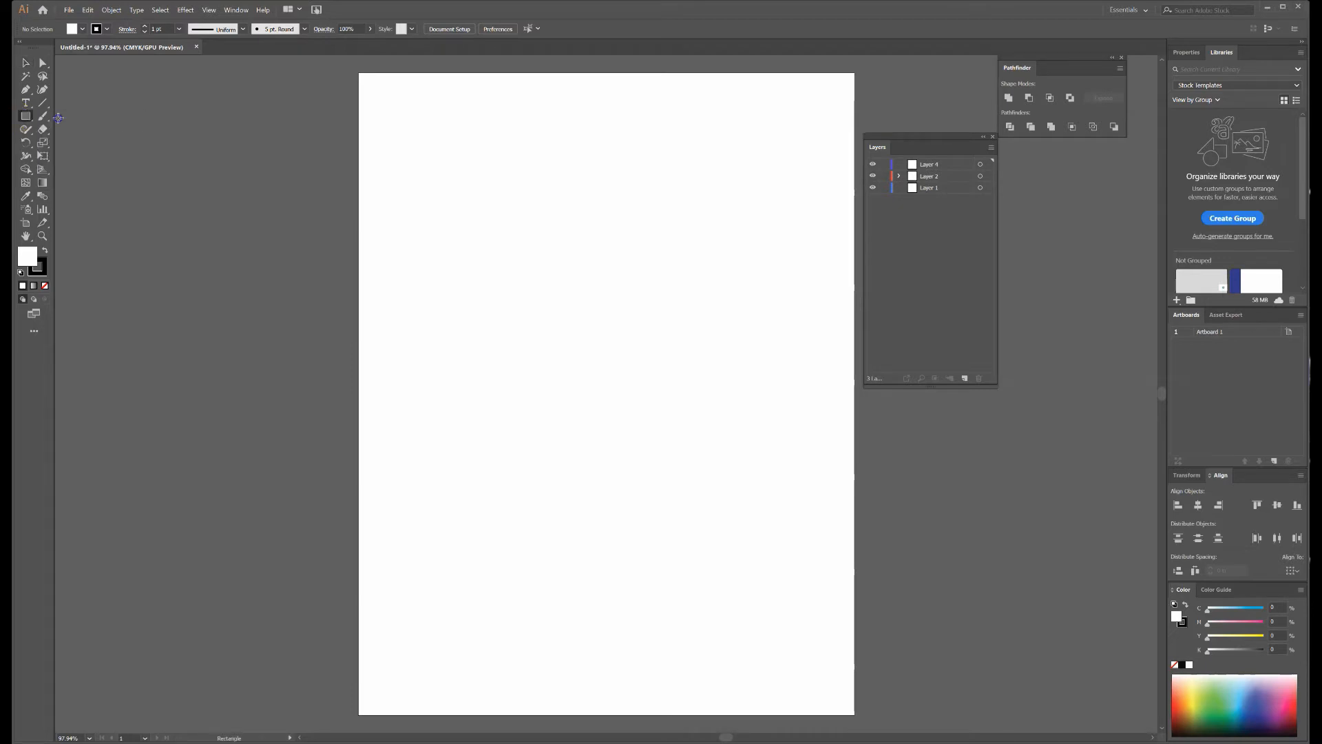
pyautogui.click(74, 30)
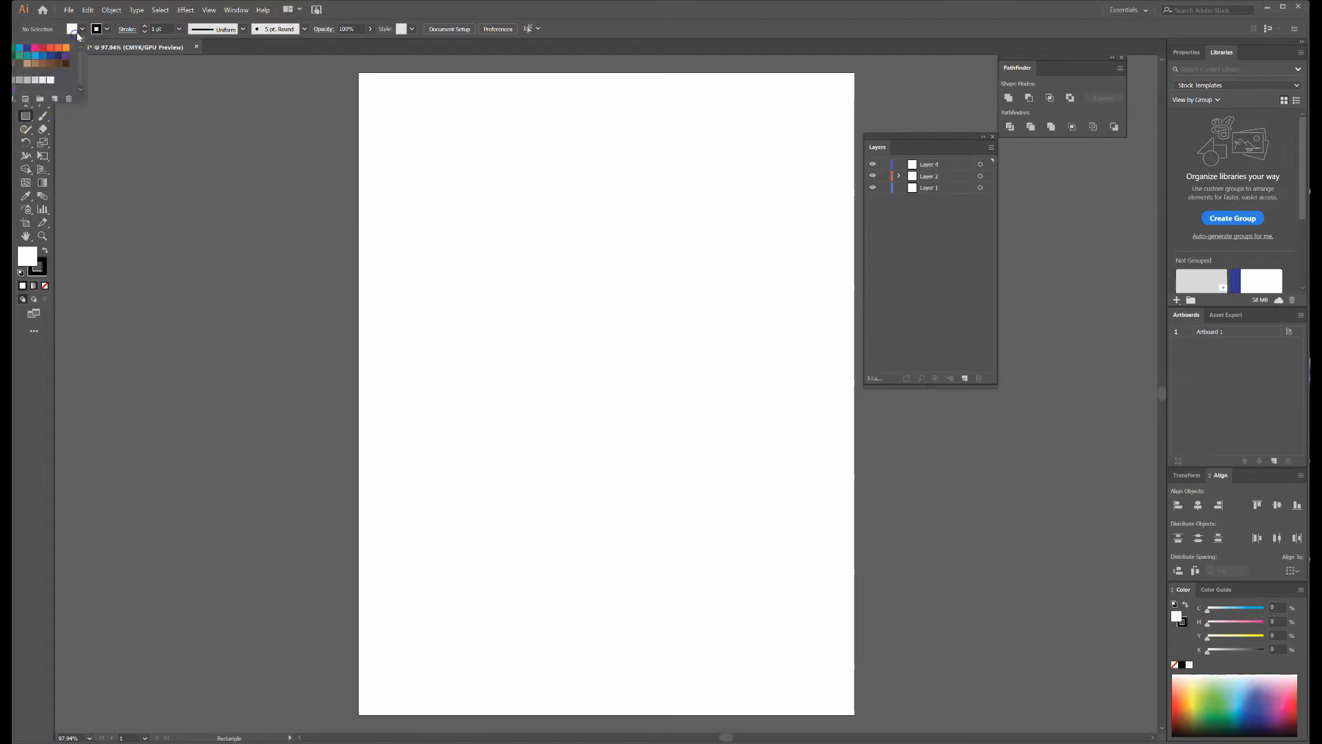
pyautogui.click(36, 55)
pyautogui.moveTo(443, 149); pyautogui.dragTo(629, 272)
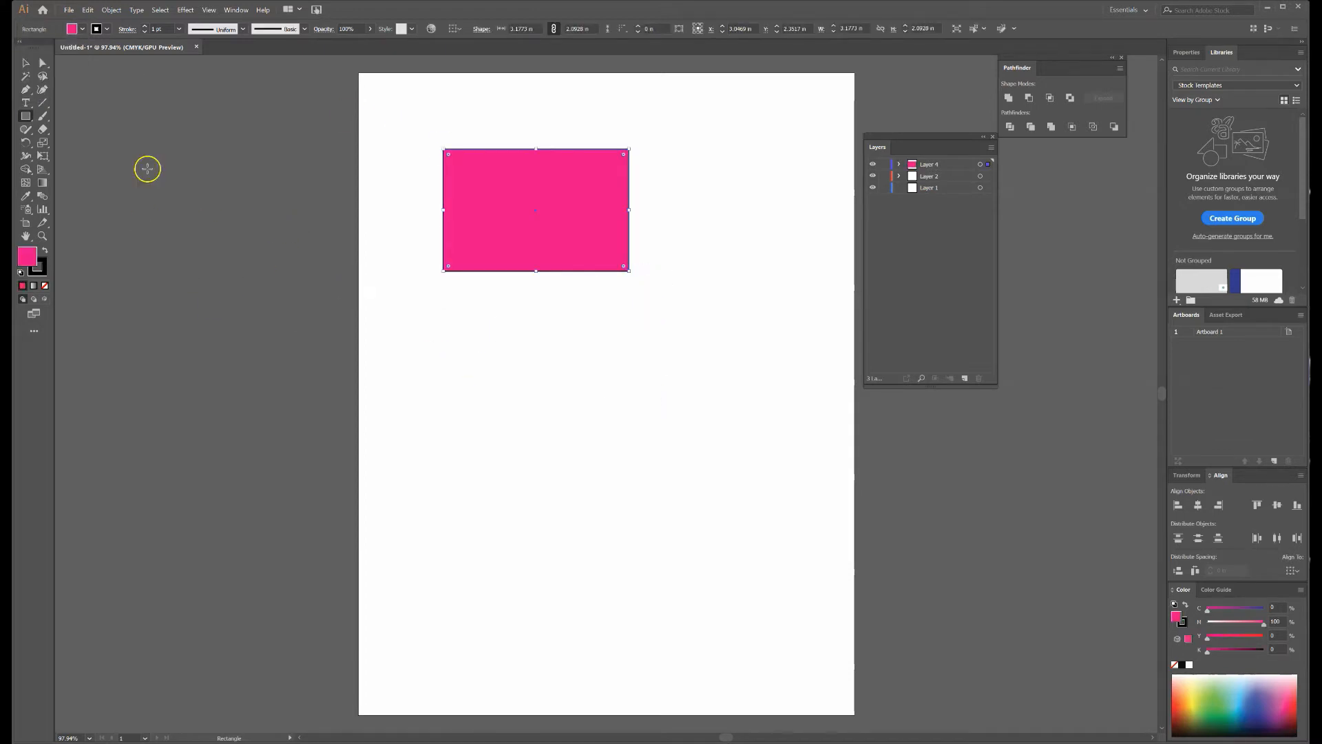
pyautogui.click(86, 28)
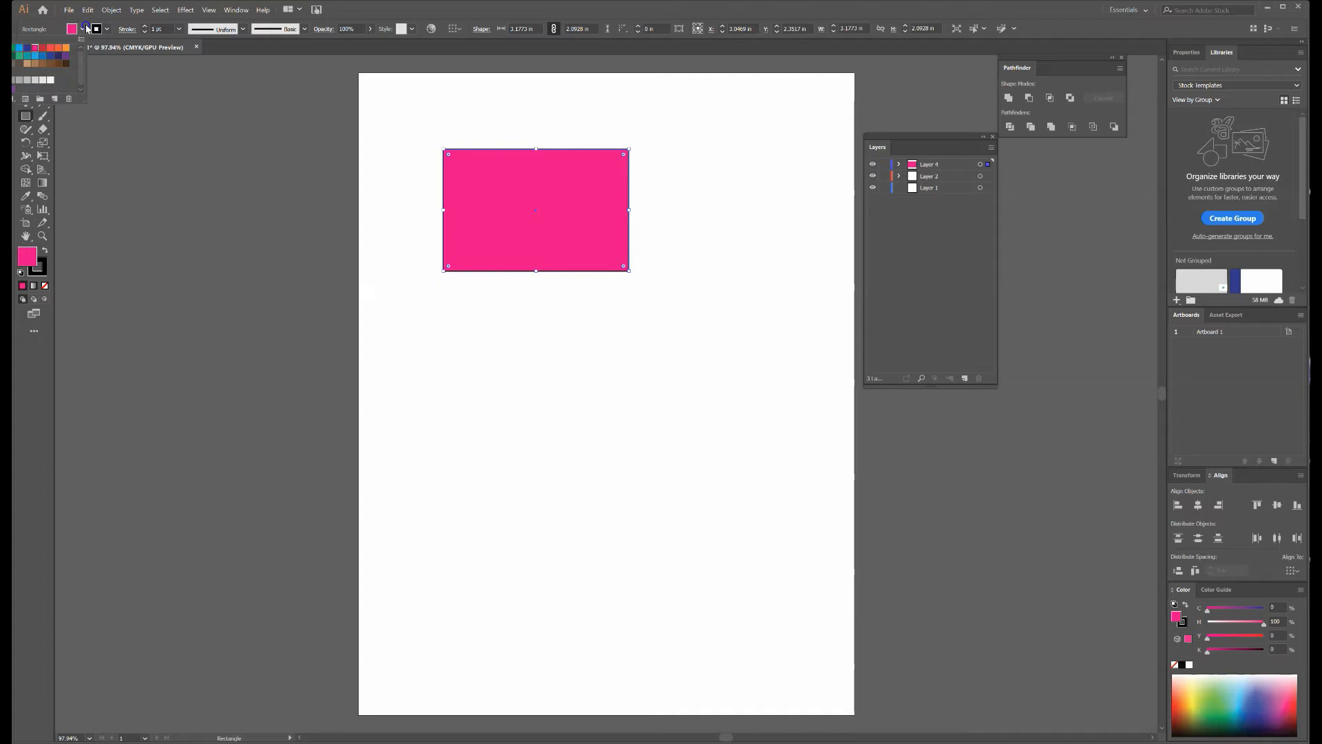
pyautogui.click(51, 48)
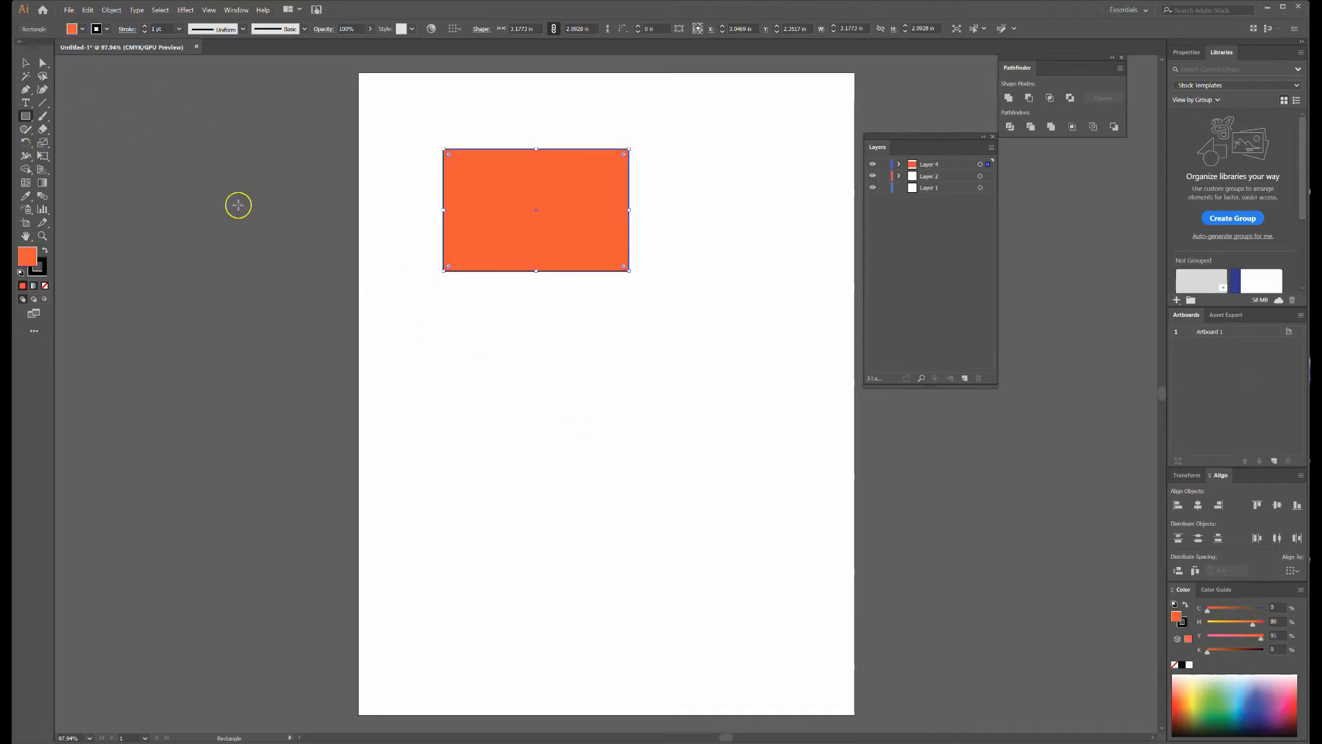
# Draw a second rectangle about 2.64 by 1.71 in below the orange one and fill it pink
pyautogui.moveTo(459, 358); pyautogui.dragTo(613, 458)
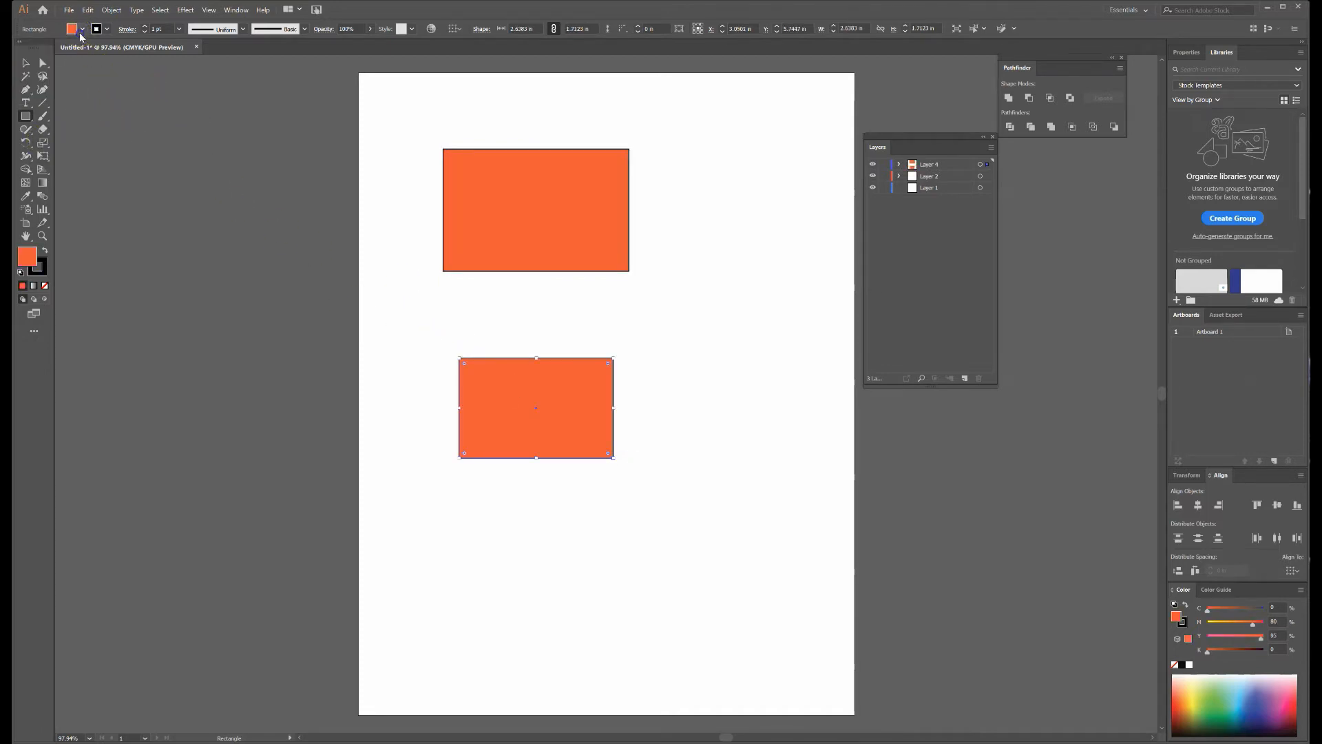
pyautogui.click(81, 29)
pyautogui.click(34, 50)
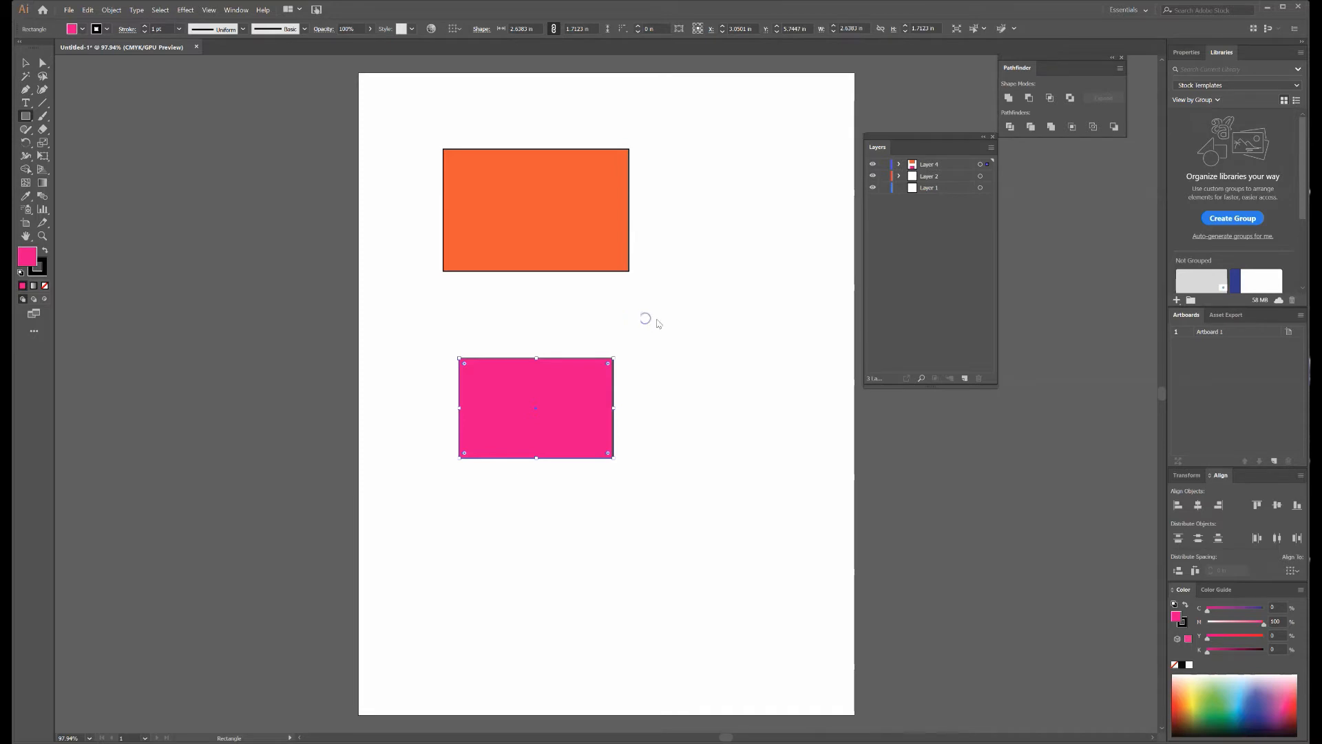
# Draw a third rectangle about 2.93 by 1.53 in to the right of the pink one and fill it dark blue
pyautogui.moveTo(628, 318); pyautogui.dragTo(801, 406)
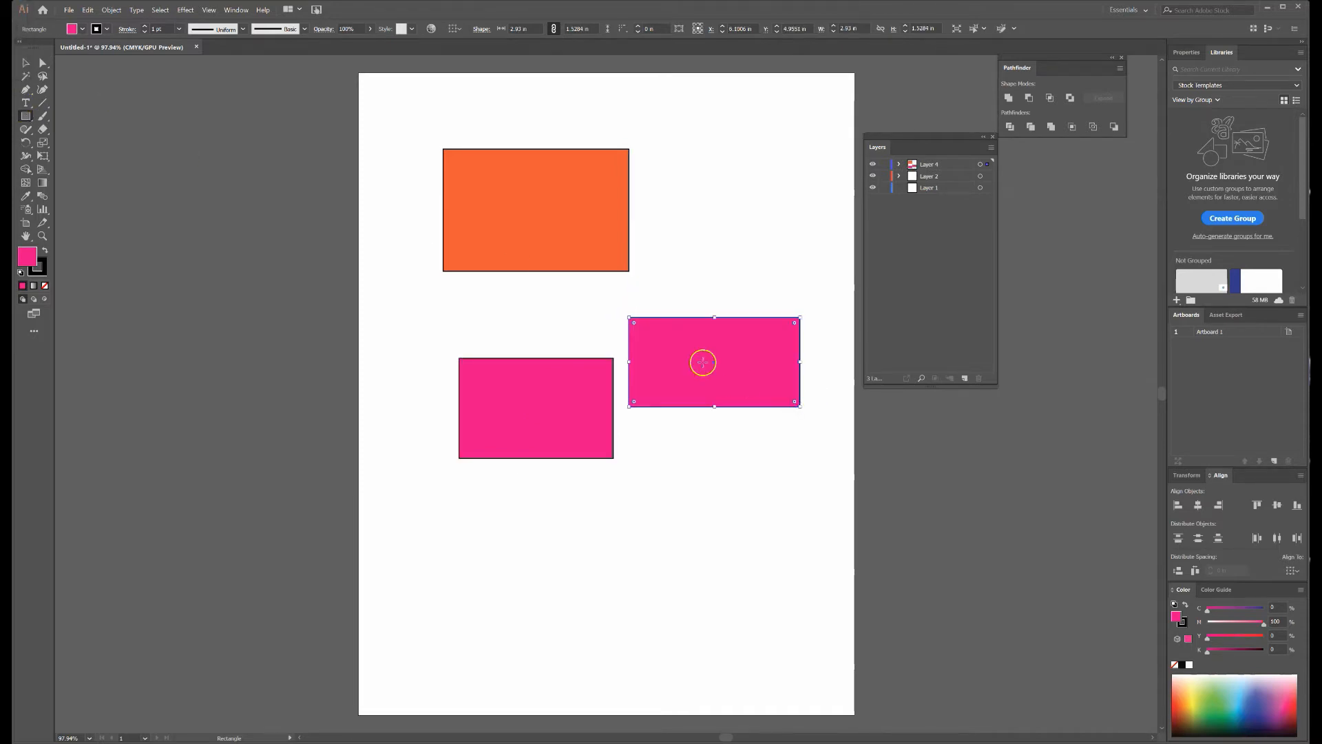
pyautogui.click(77, 31)
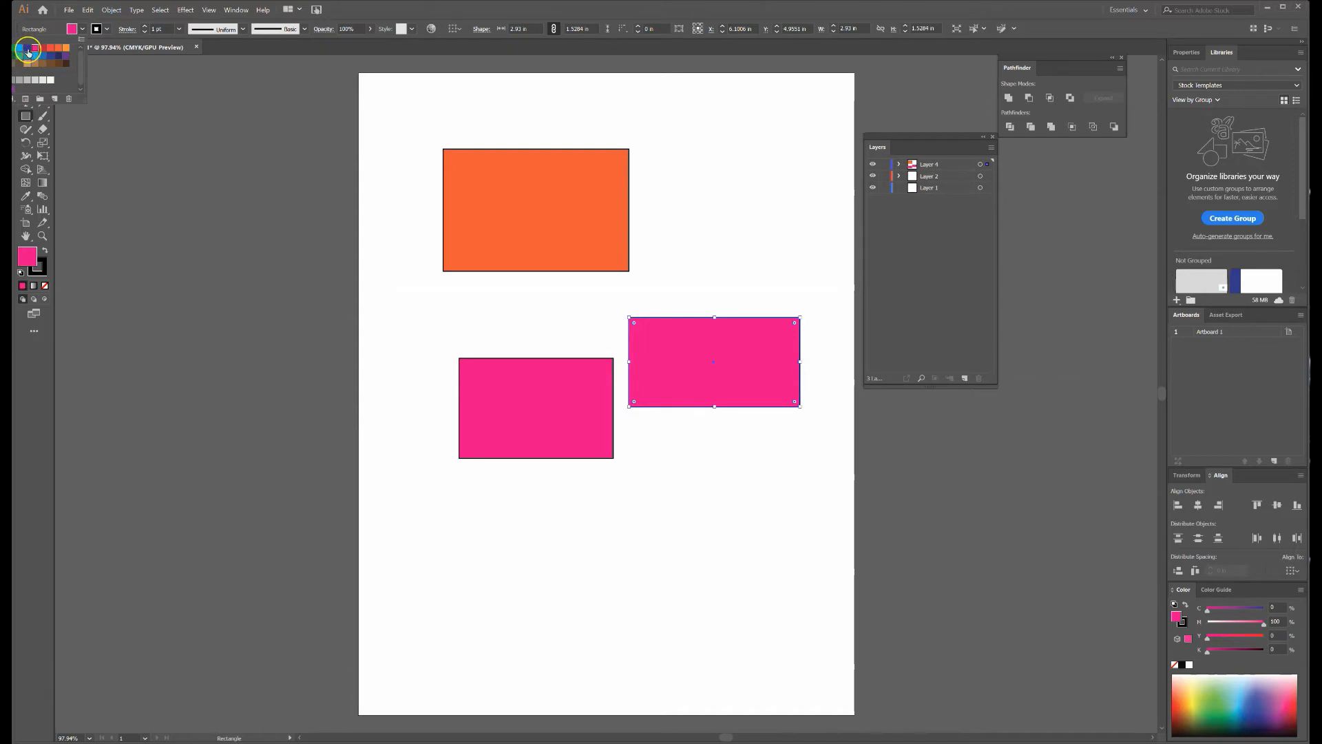
pyautogui.click(28, 50)
pyautogui.click(30, 69)
pyautogui.click(499, 310)
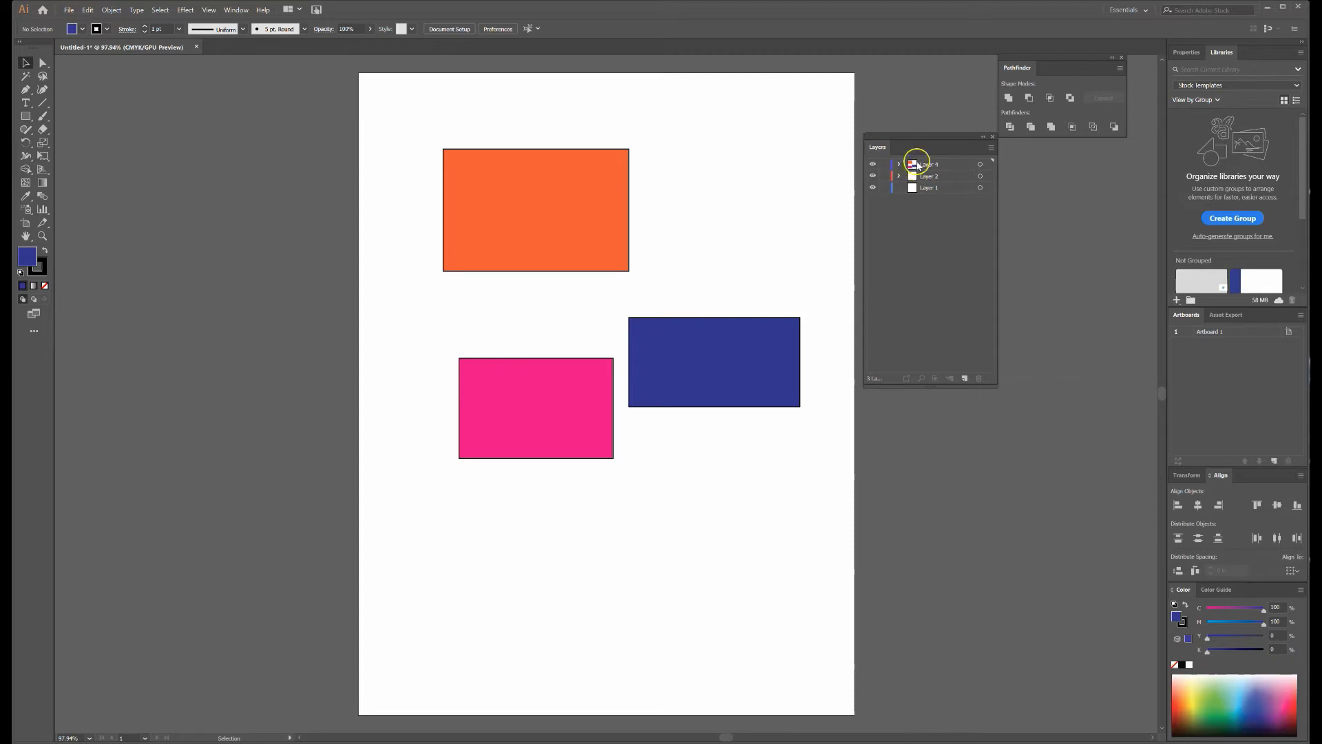
pyautogui.click(991, 150)
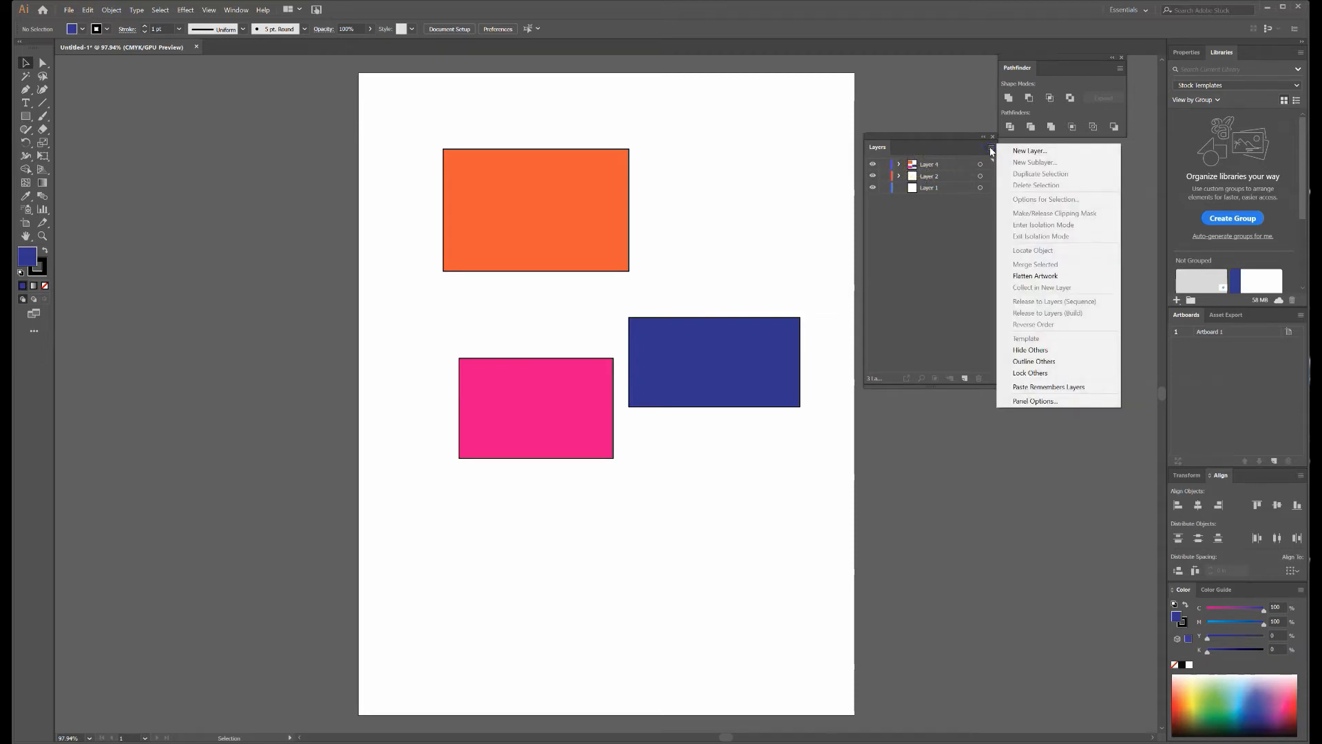
pyautogui.click(976, 298)
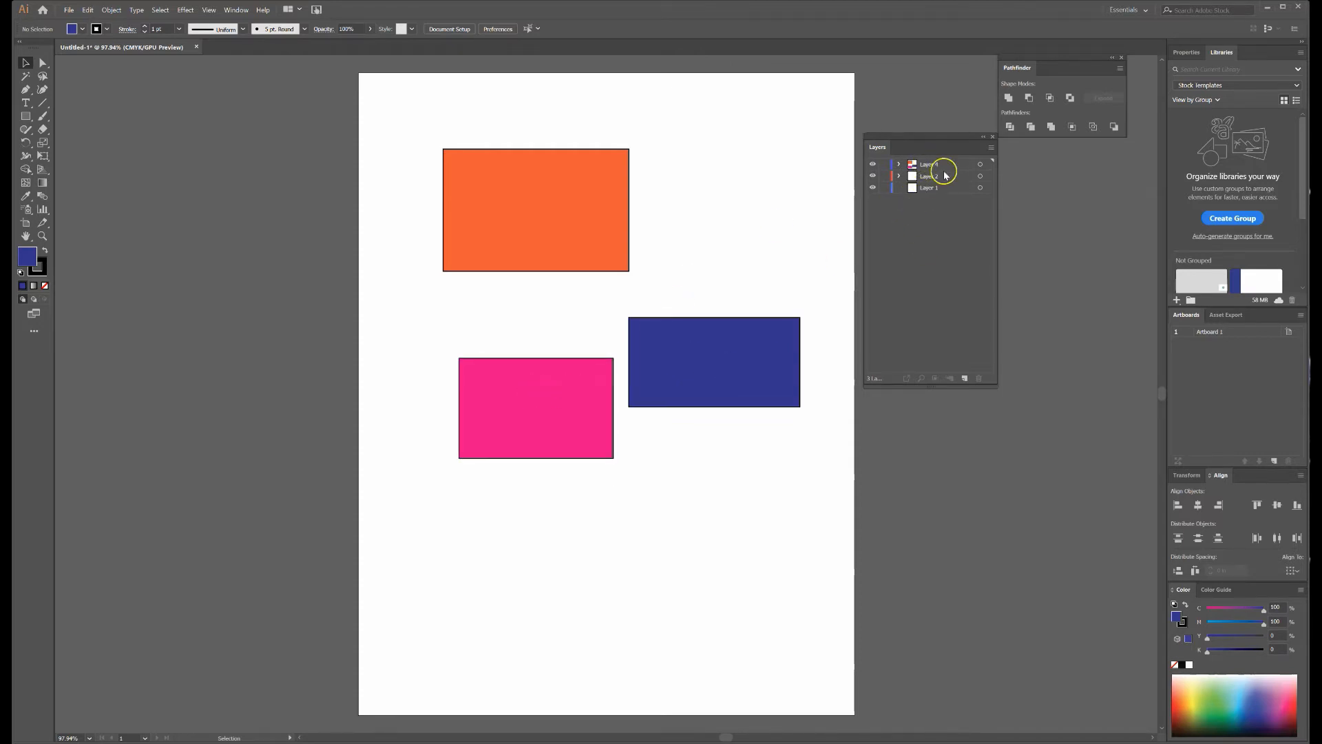
# Move the pink rectangle about 1 in to the left and deselect it
pyautogui.click(555, 402)
pyautogui.moveTo(576, 386); pyautogui.dragTo(506, 392)
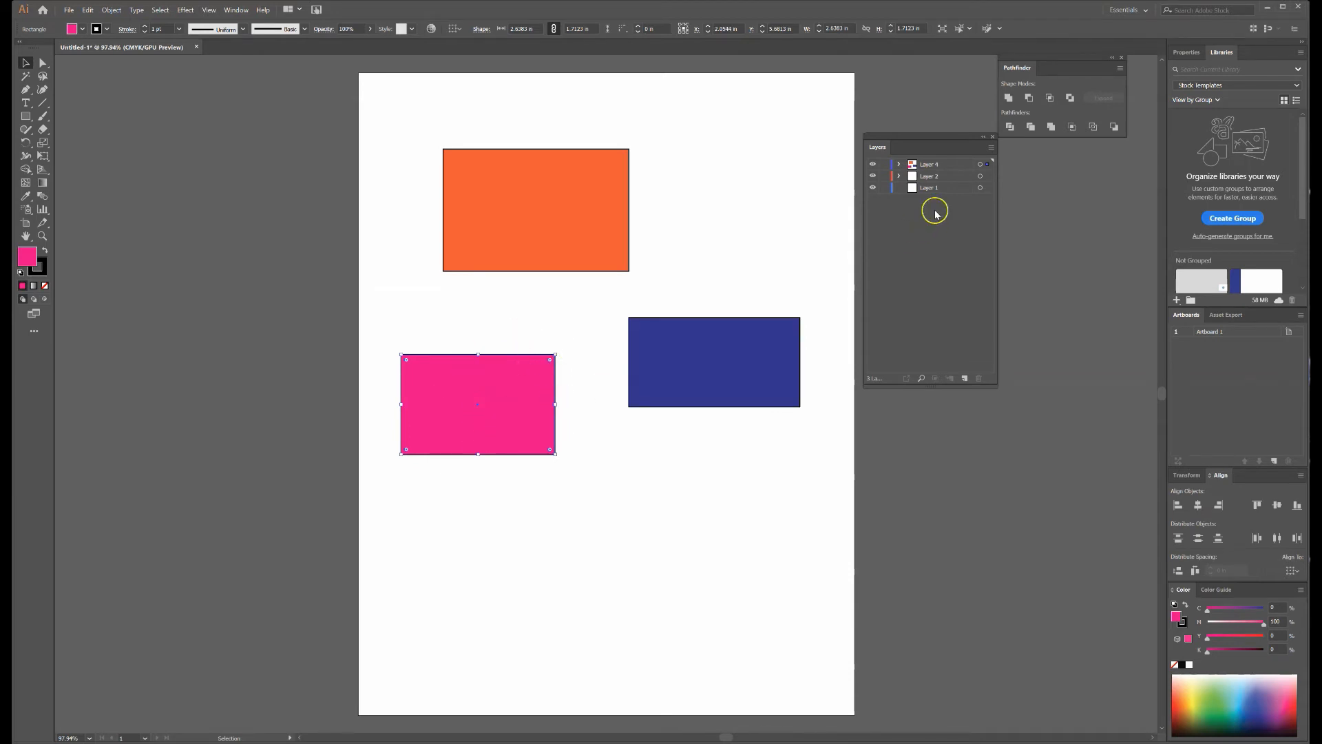
pyautogui.click(577, 388)
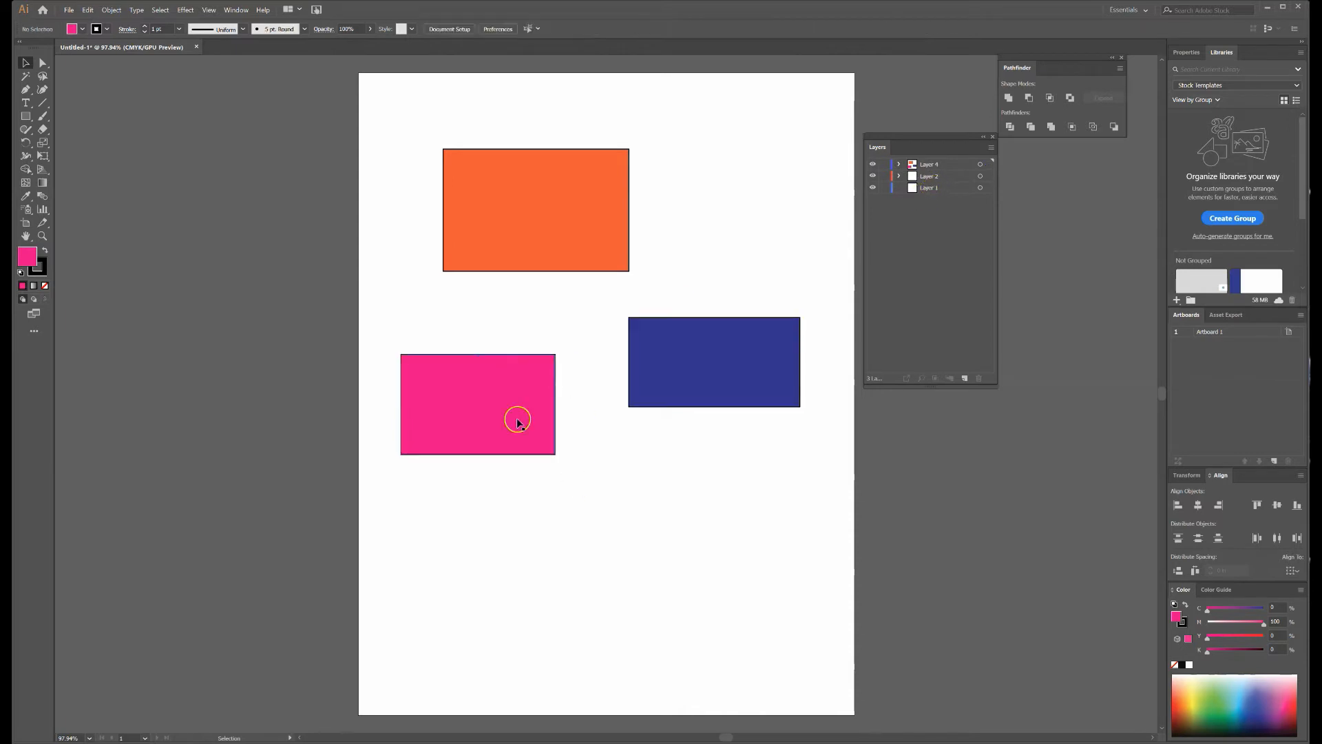
# Examine Layer 4's selection marker by selecting the pink rectangle, all three rectangles, and the layer's whole contents
pyautogui.click(494, 403)
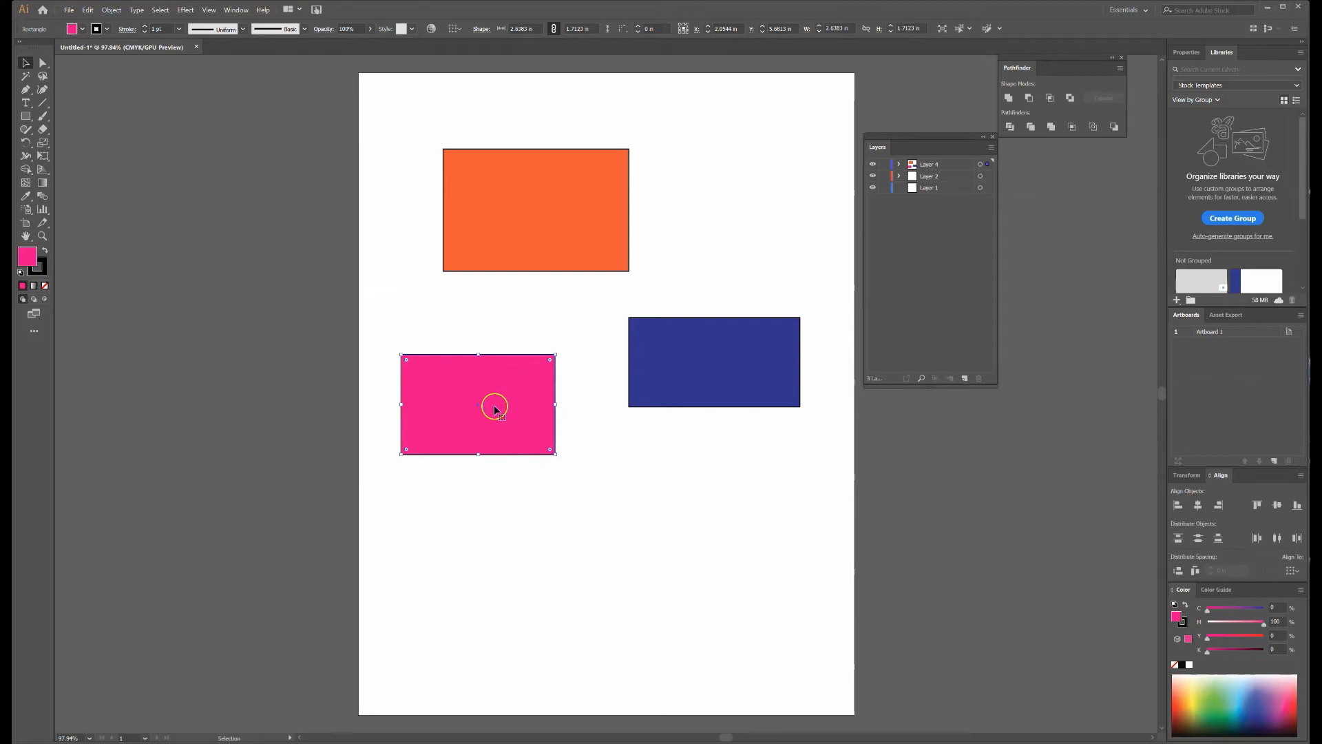
pyautogui.click(765, 235)
pyautogui.moveTo(365, 95); pyautogui.dragTo(802, 518)
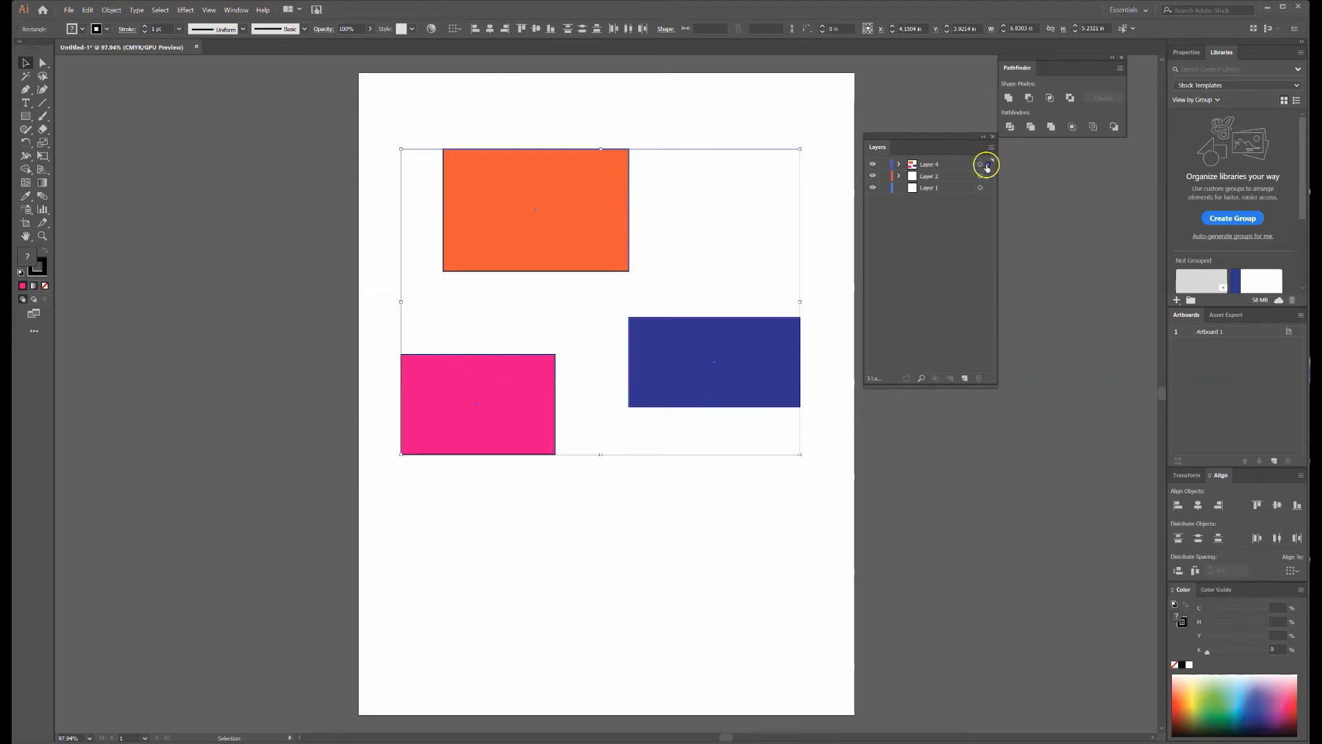
pyautogui.click(710, 491)
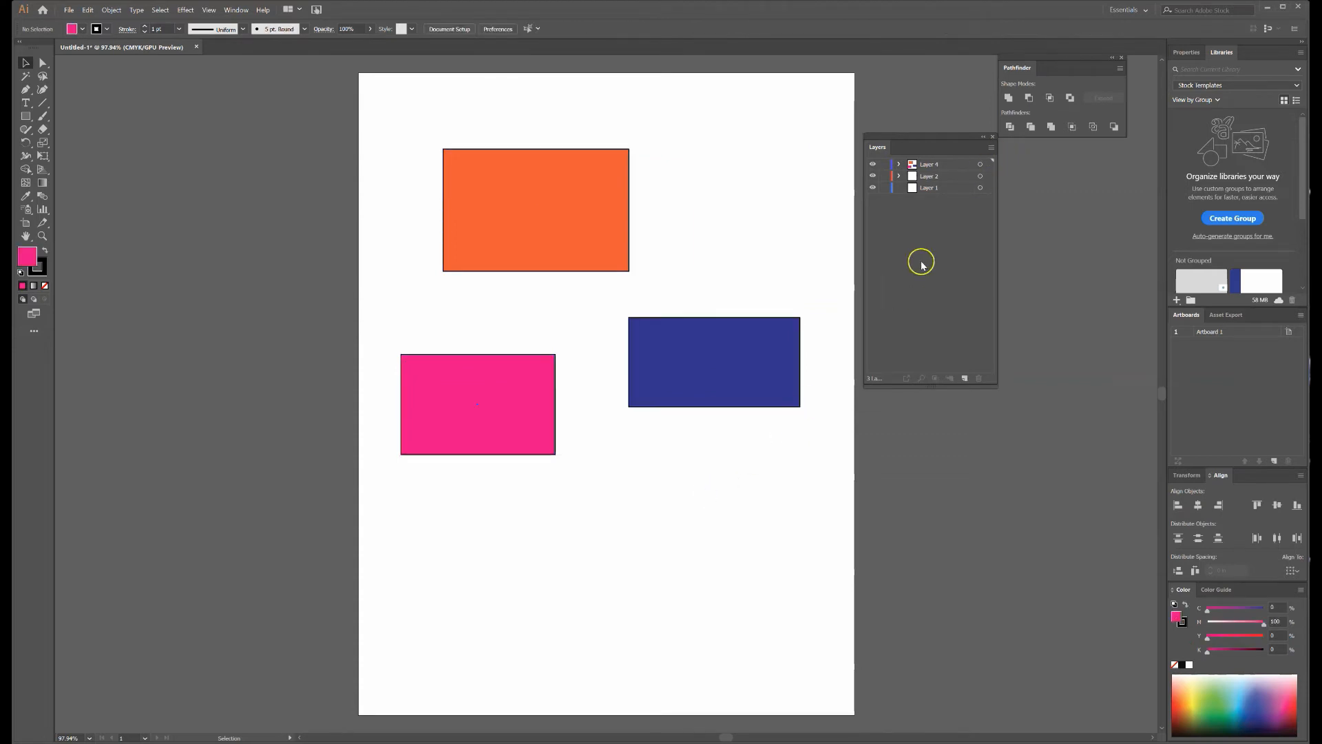
pyautogui.click(980, 165)
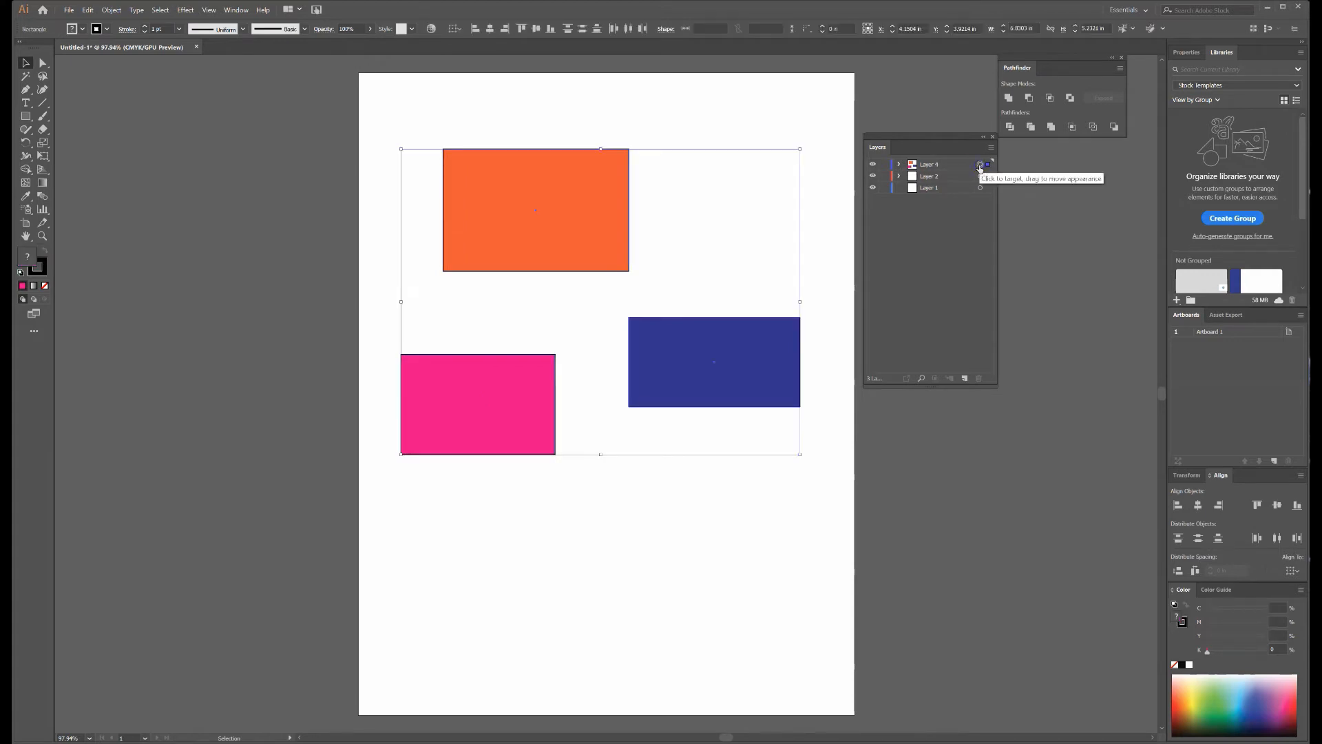
pyautogui.click(709, 508)
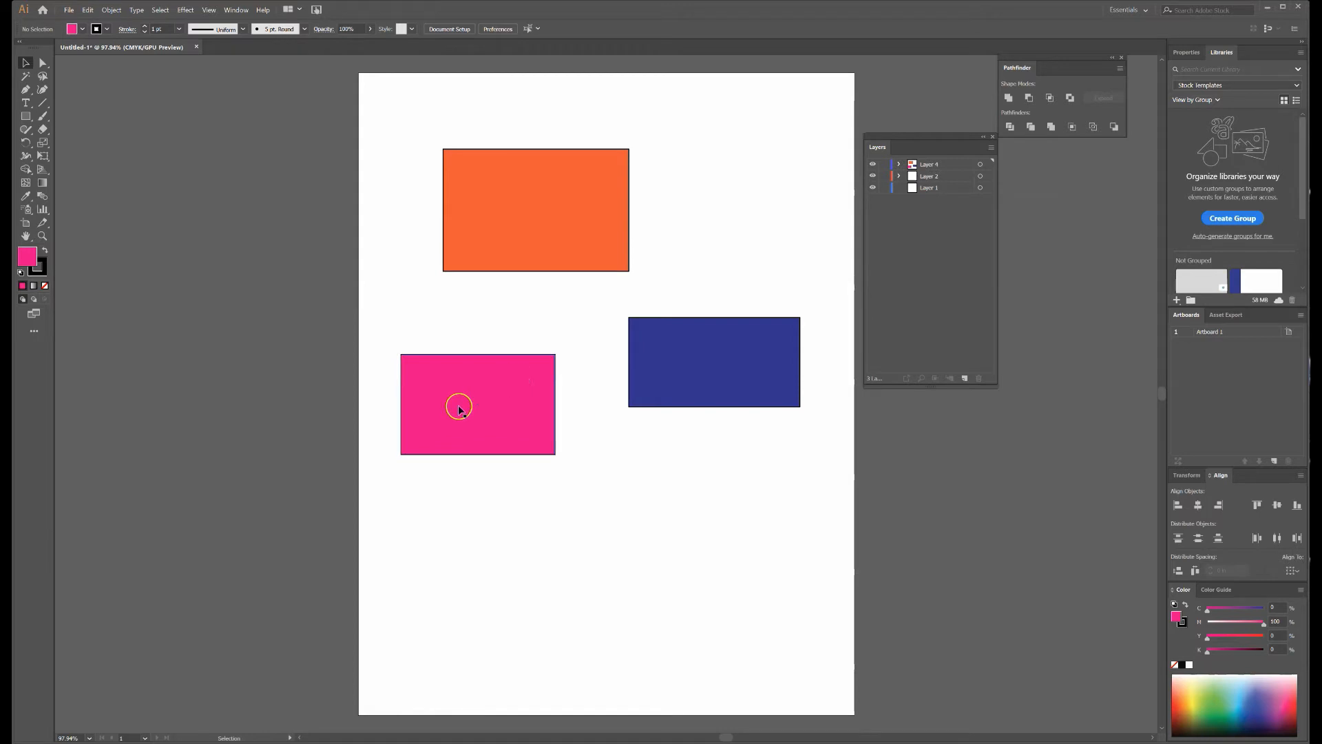
# Transfer the pink rectangle from Layer 4 to Layer 1 and deselect it
pyautogui.moveTo(487, 409); pyautogui.dragTo(489, 409)
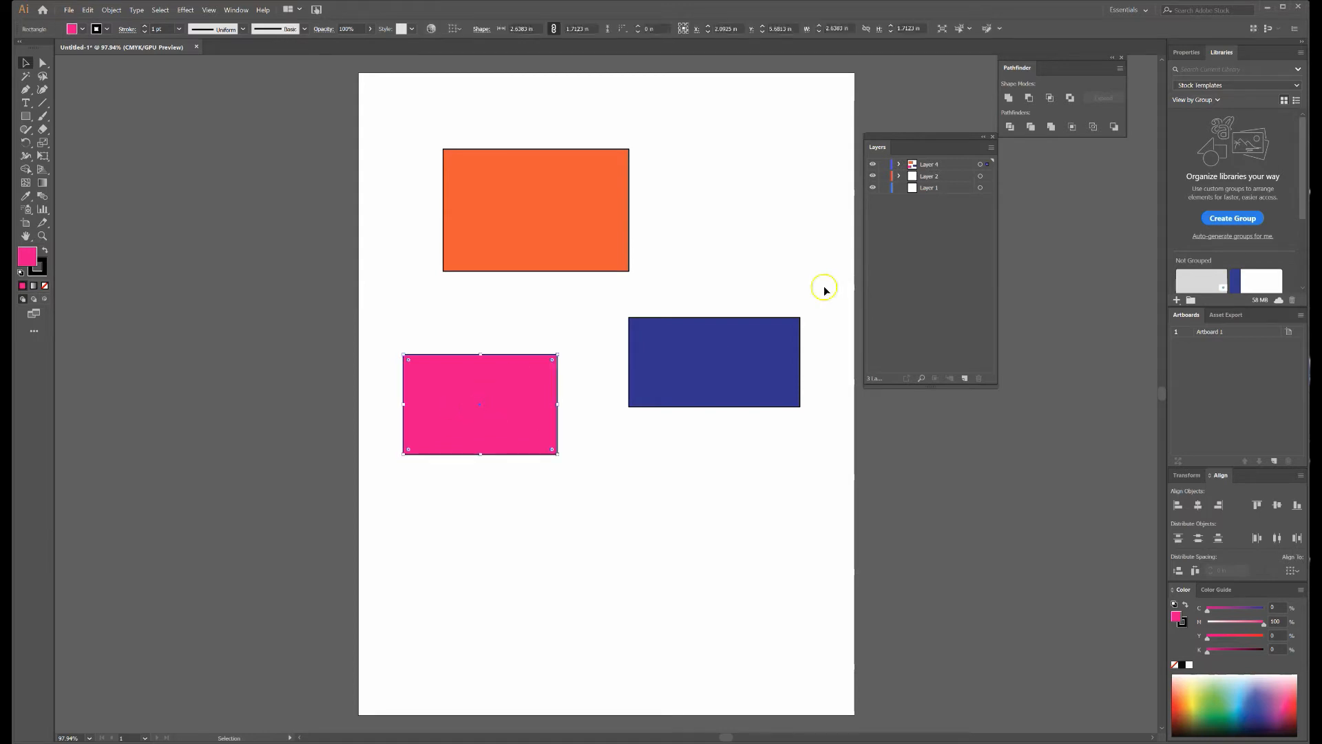
pyautogui.moveTo(988, 164); pyautogui.dragTo(989, 188)
pyautogui.click(747, 309)
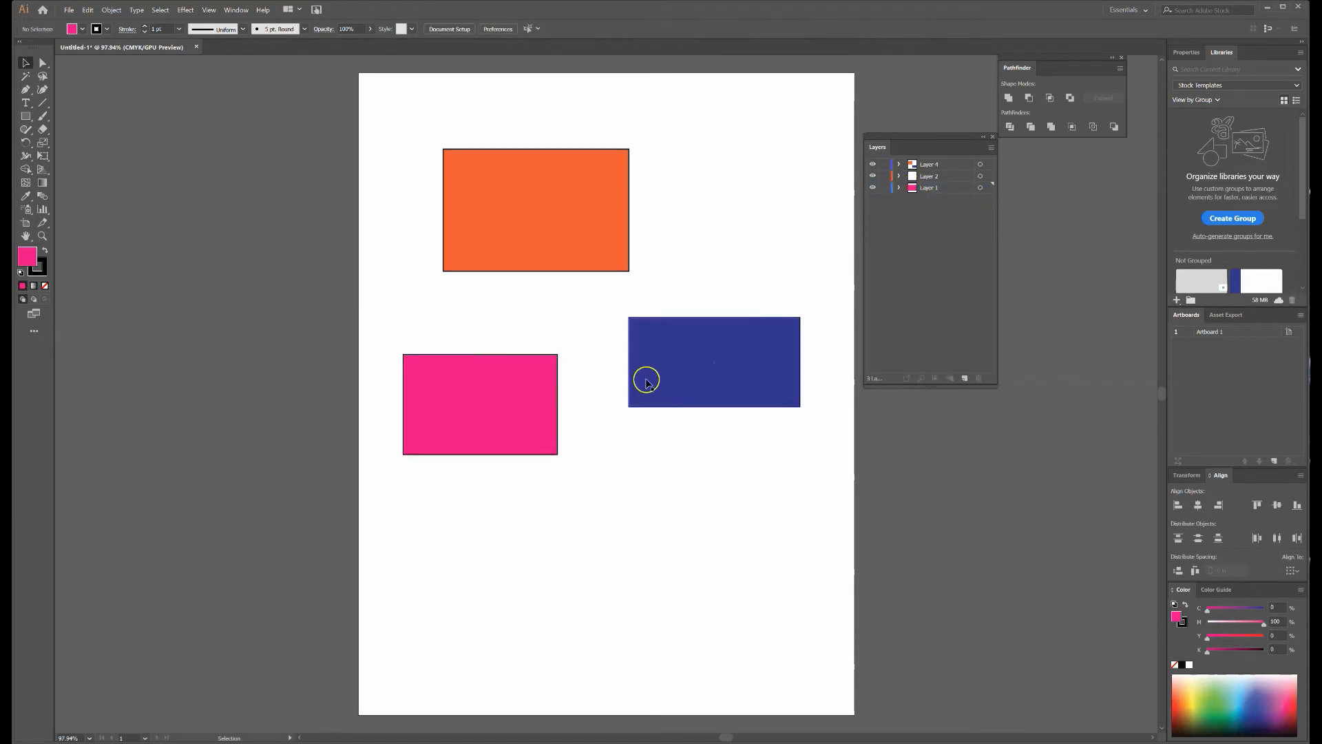
# Transfer the dark blue rectangle from Layer 4 to Layer 2
pyautogui.click(761, 348)
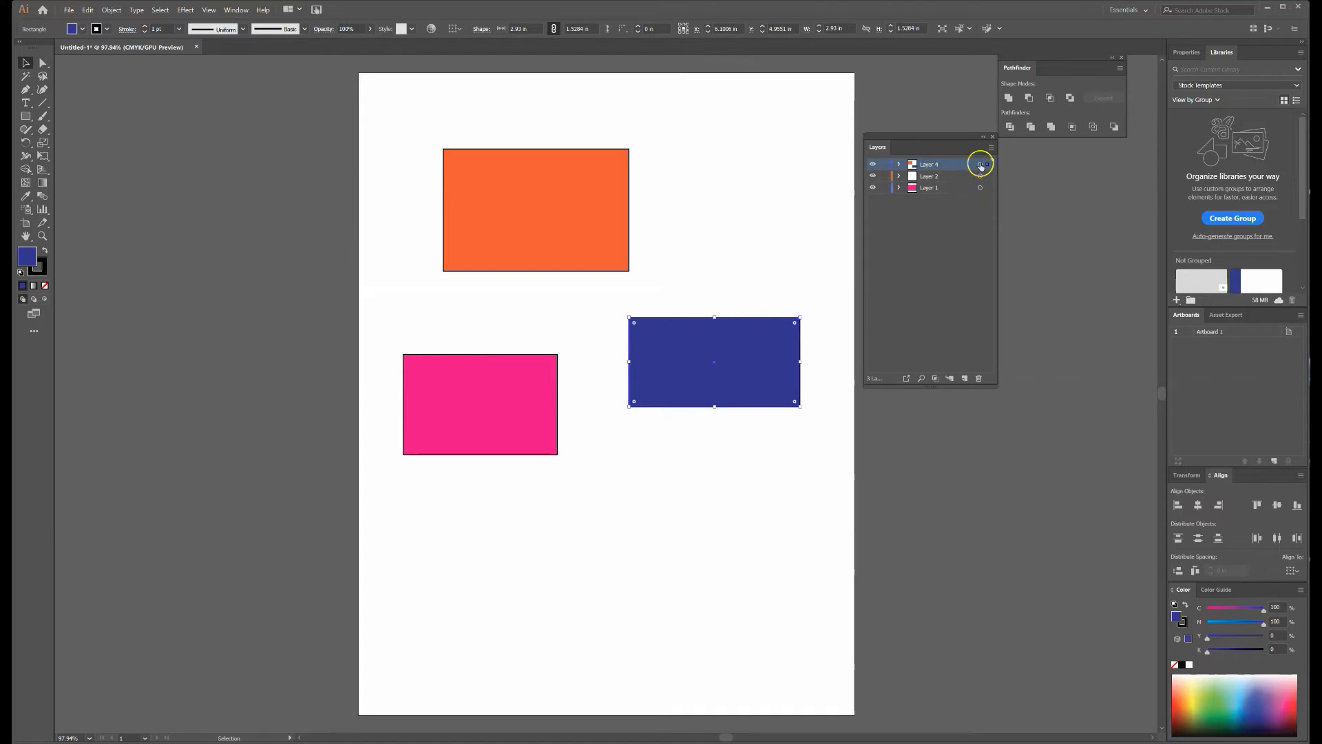
pyautogui.moveTo(989, 165); pyautogui.dragTo(988, 176)
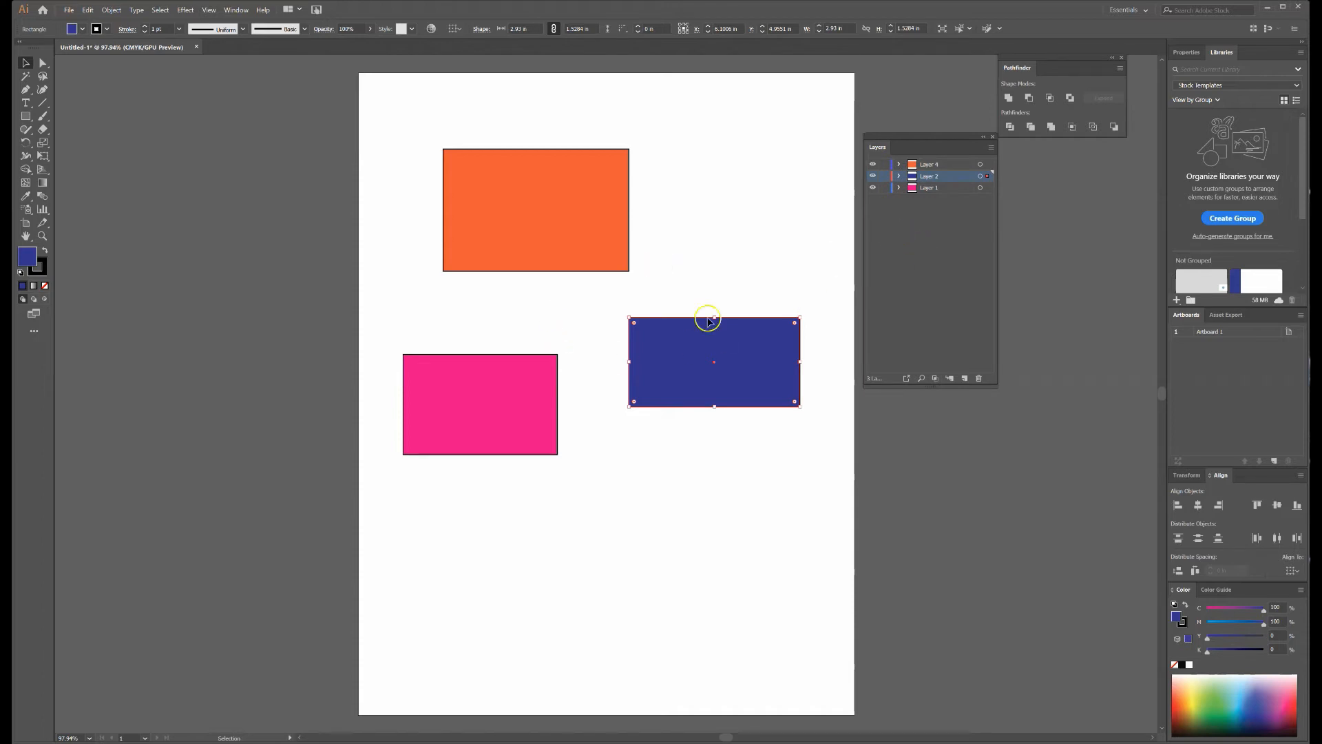
pyautogui.click(936, 255)
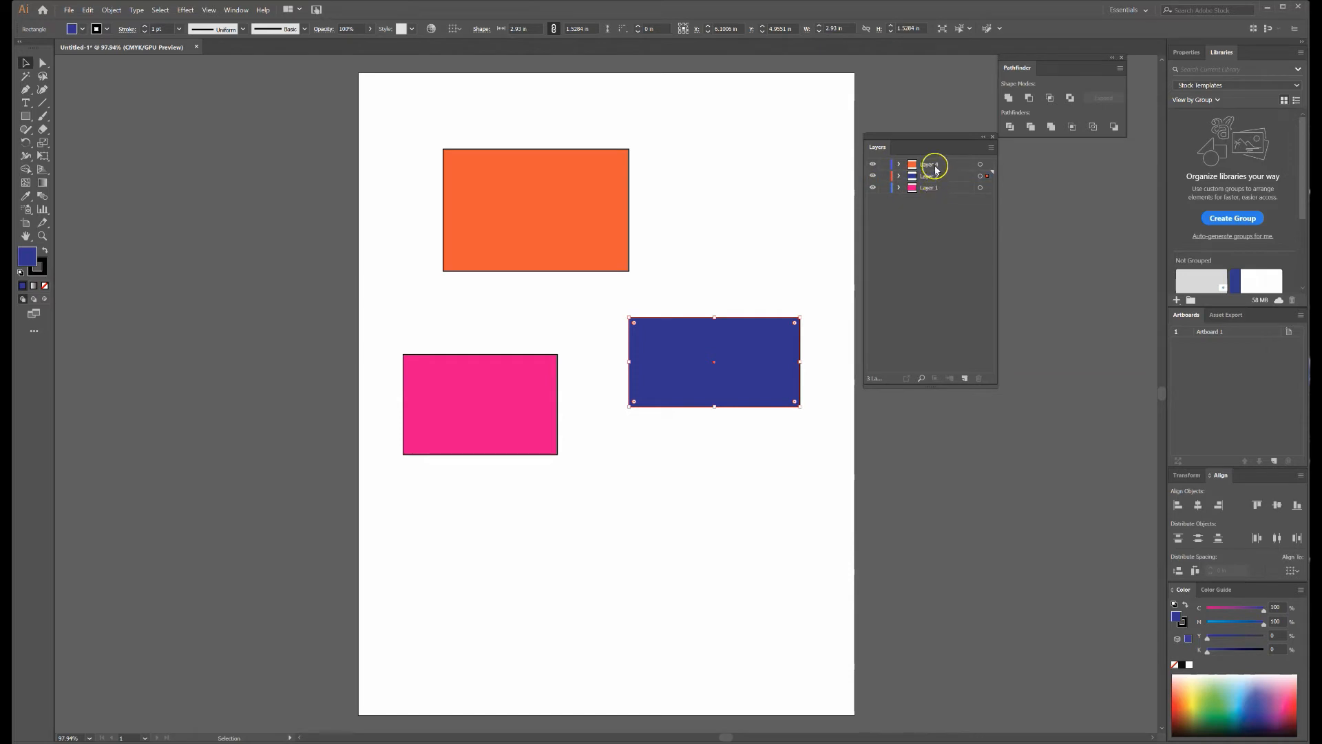
# Check what Layer 2 contains, and rename Layer 1 as Pink, Layer 2 as Blue and Layer 4 as Orange
pyautogui.click(901, 176)
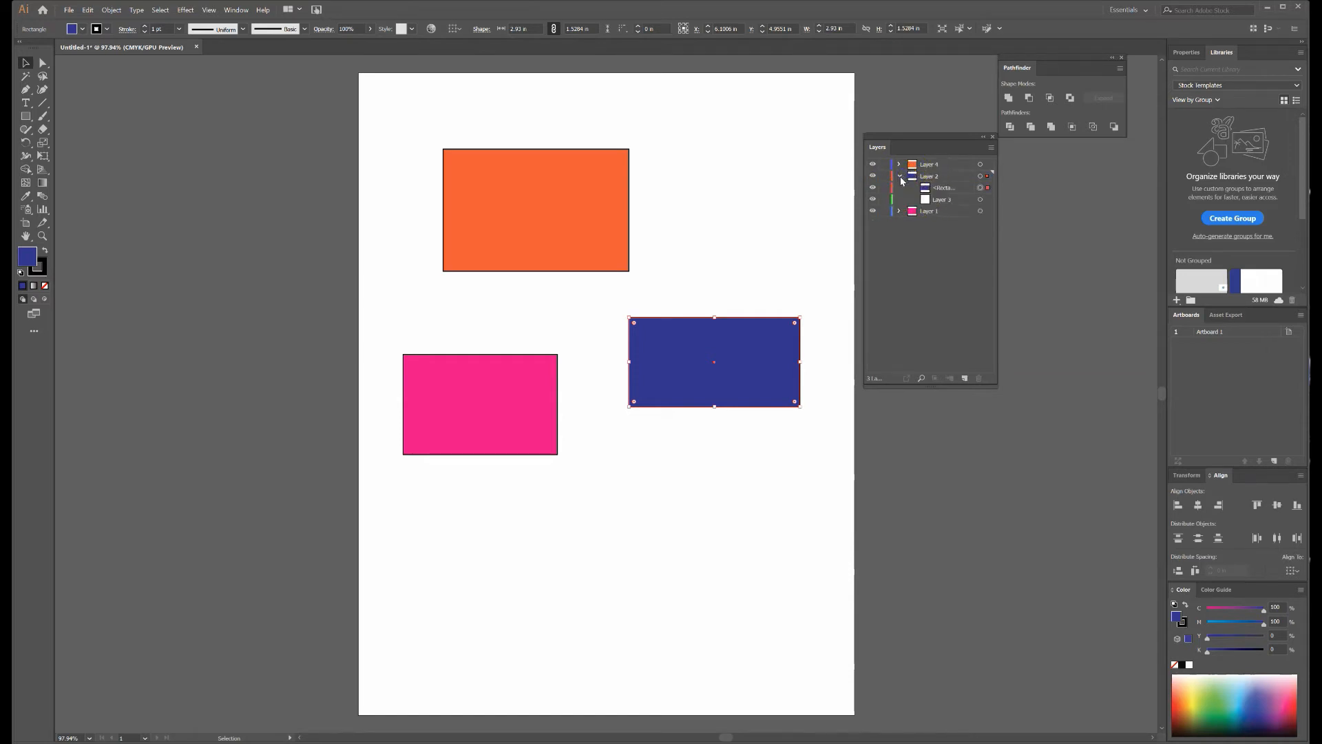
pyautogui.click(900, 176)
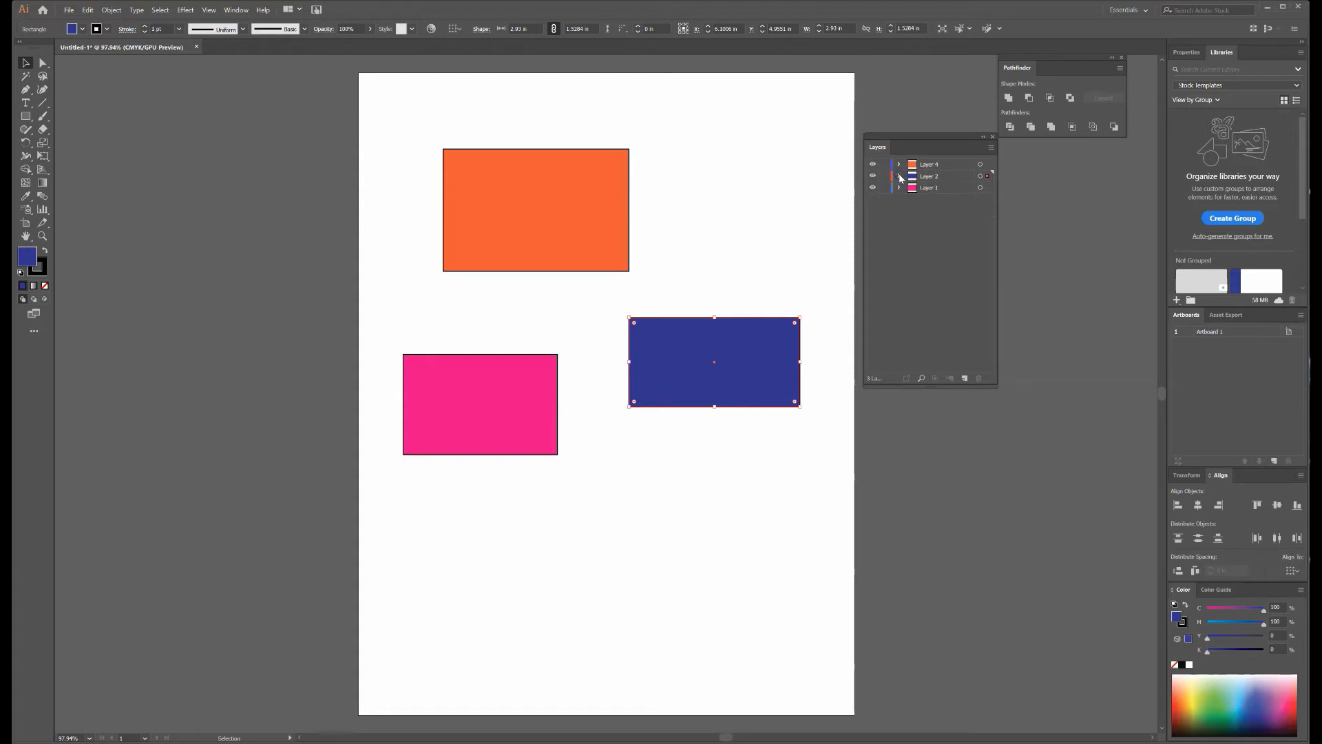
pyautogui.doubleClick(936, 190)
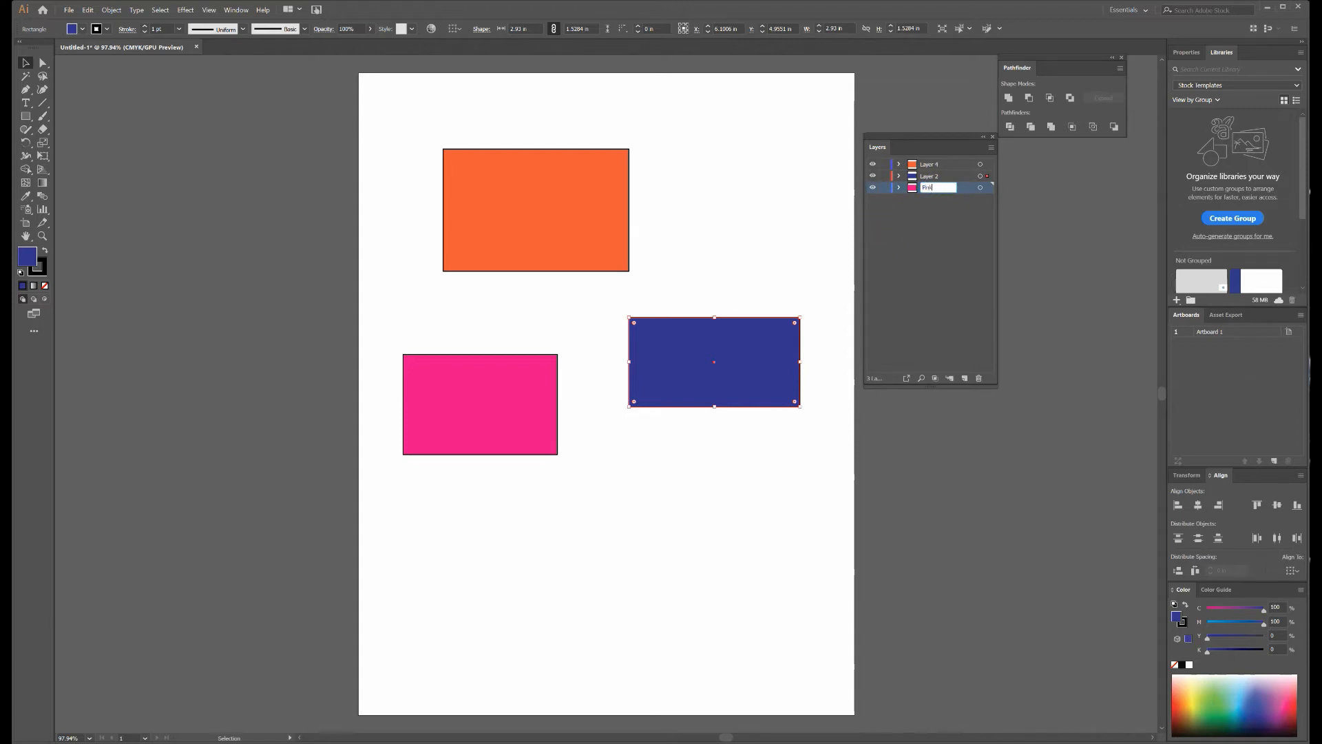
pyautogui.click(939, 177)
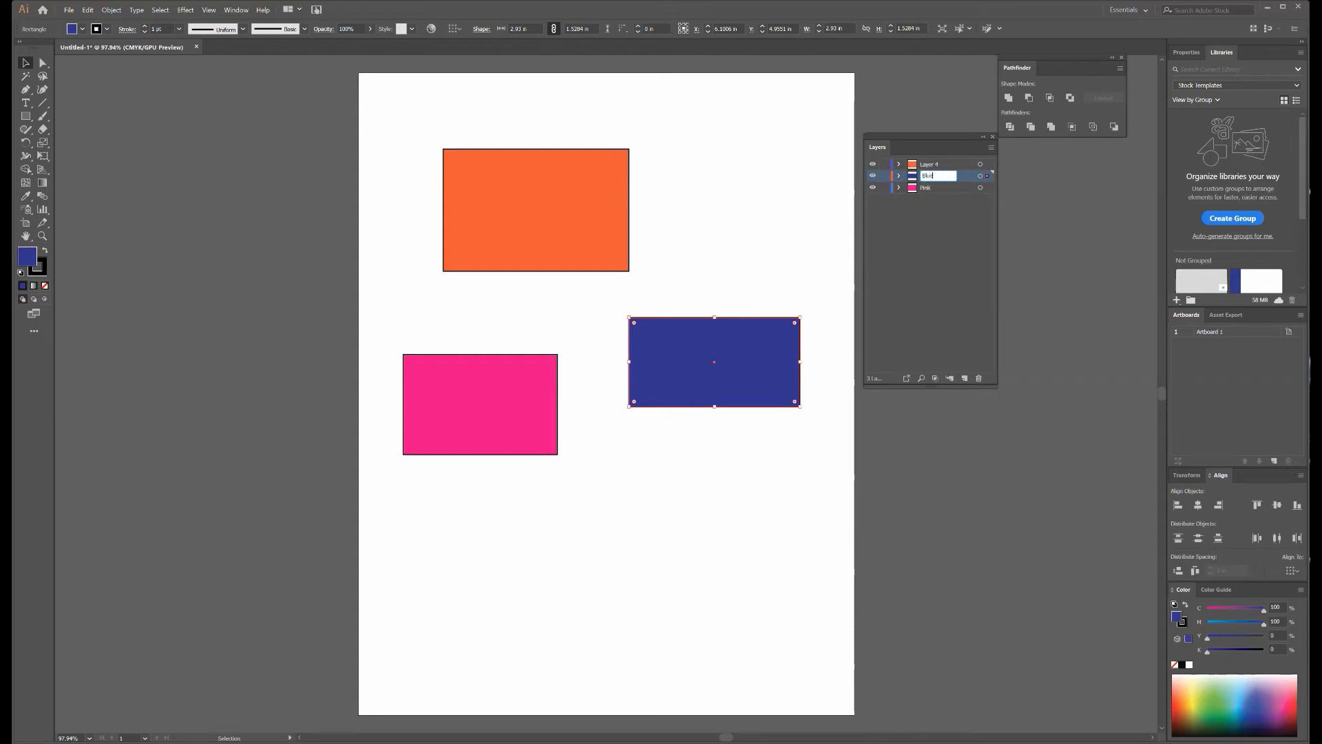
pyautogui.click(932, 167)
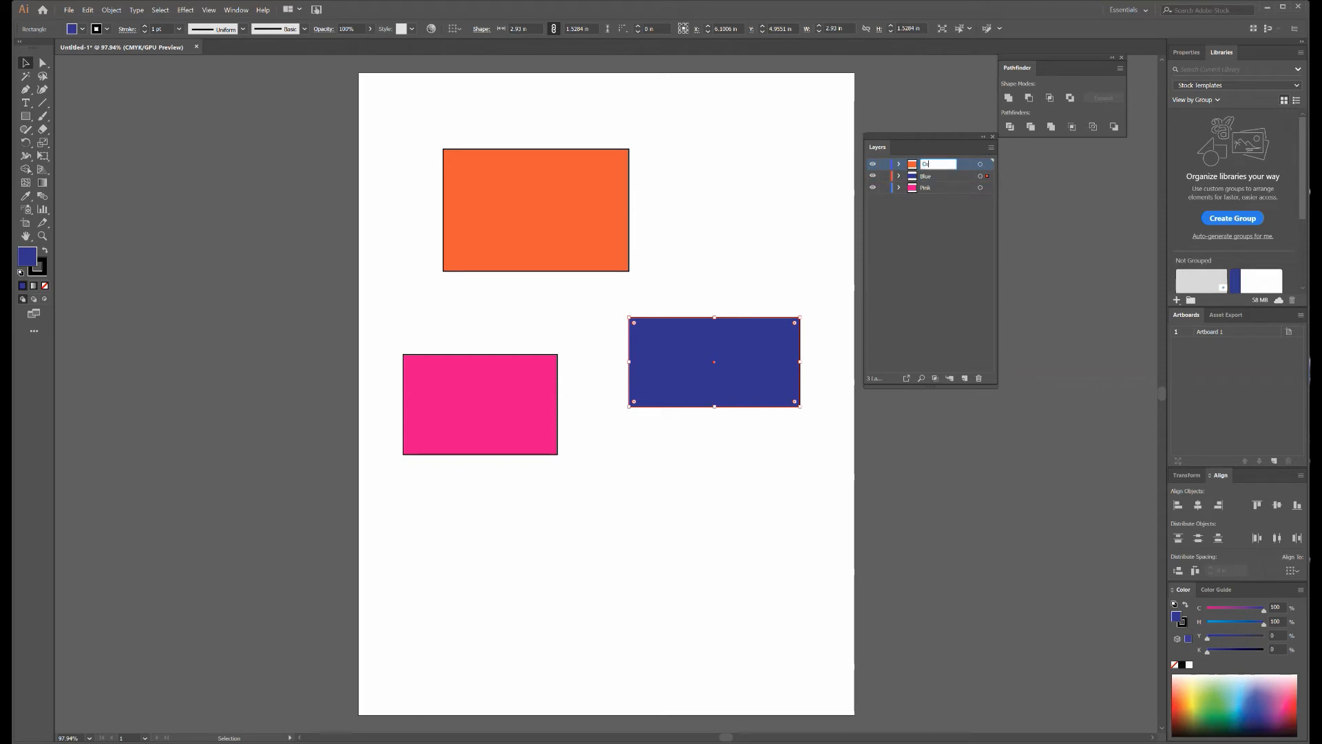
pyautogui.click(943, 201)
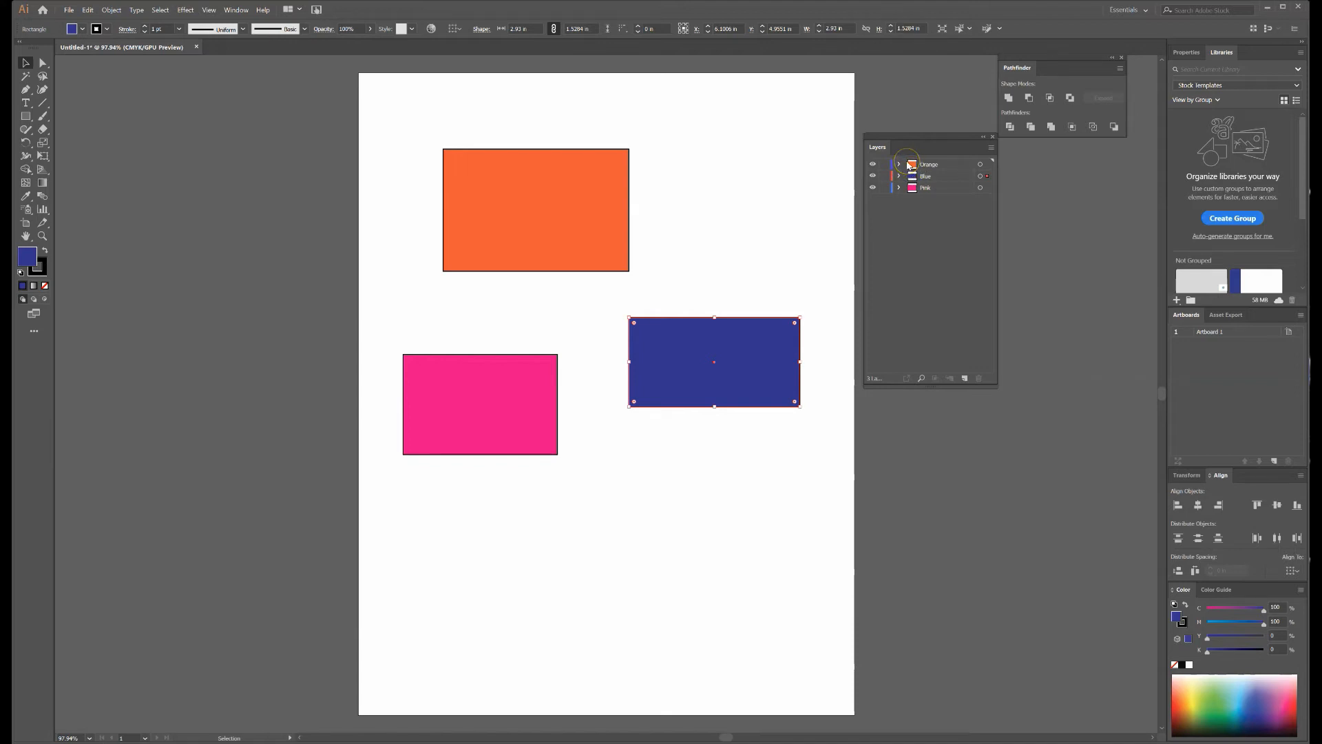
# Duplicate the orange rectangle twice, placing one copy right of the artboard and the other far to its left
pyautogui.moveTo(565, 209); pyautogui.dragTo(205, 551)
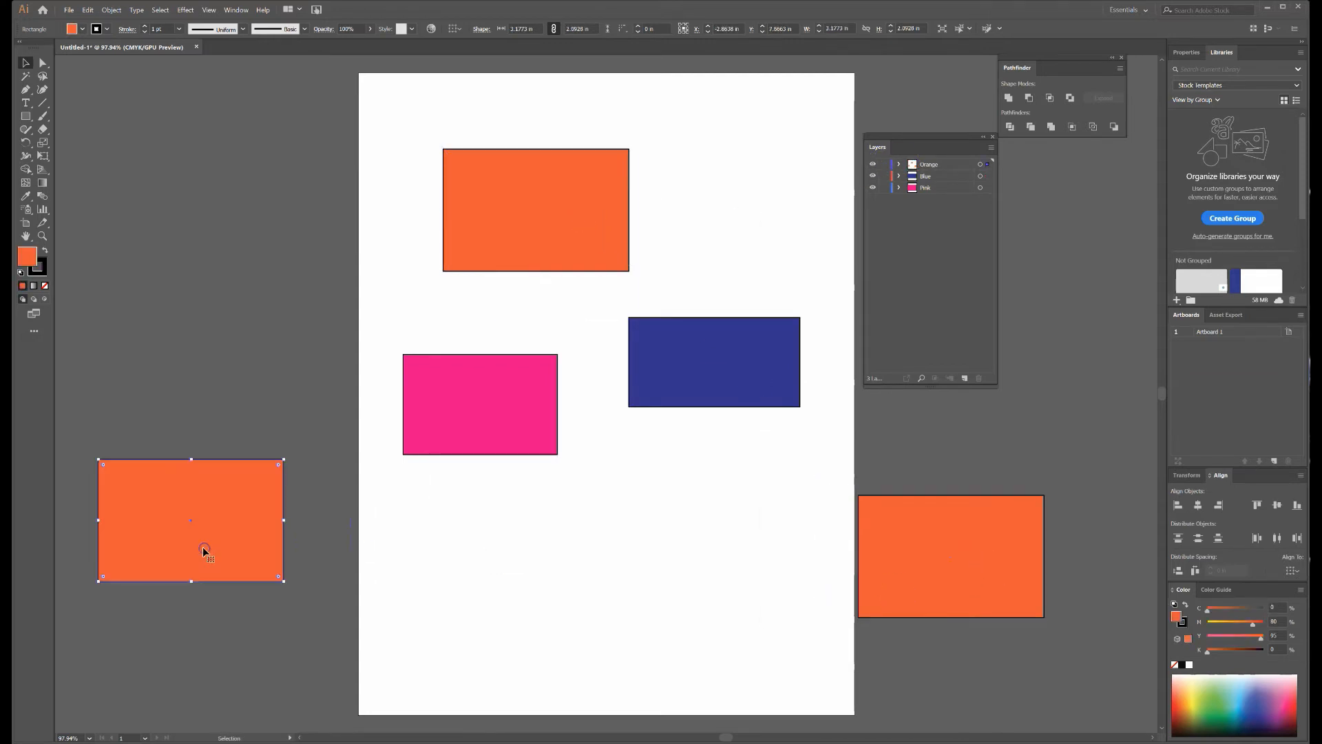
pyautogui.hotkey('ctrl', '-')
pyautogui.hotkey('ctrl', '-')
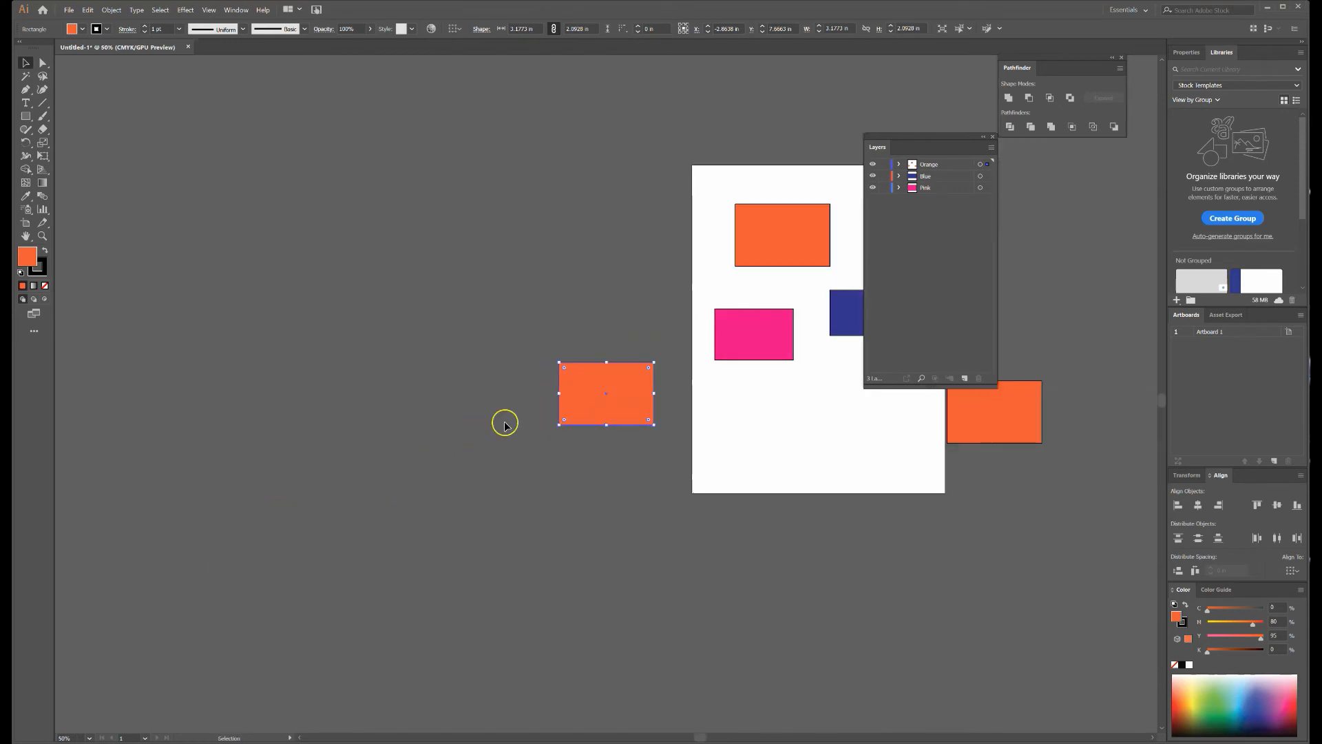
pyautogui.moveTo(593, 406); pyautogui.dragTo(363, 435)
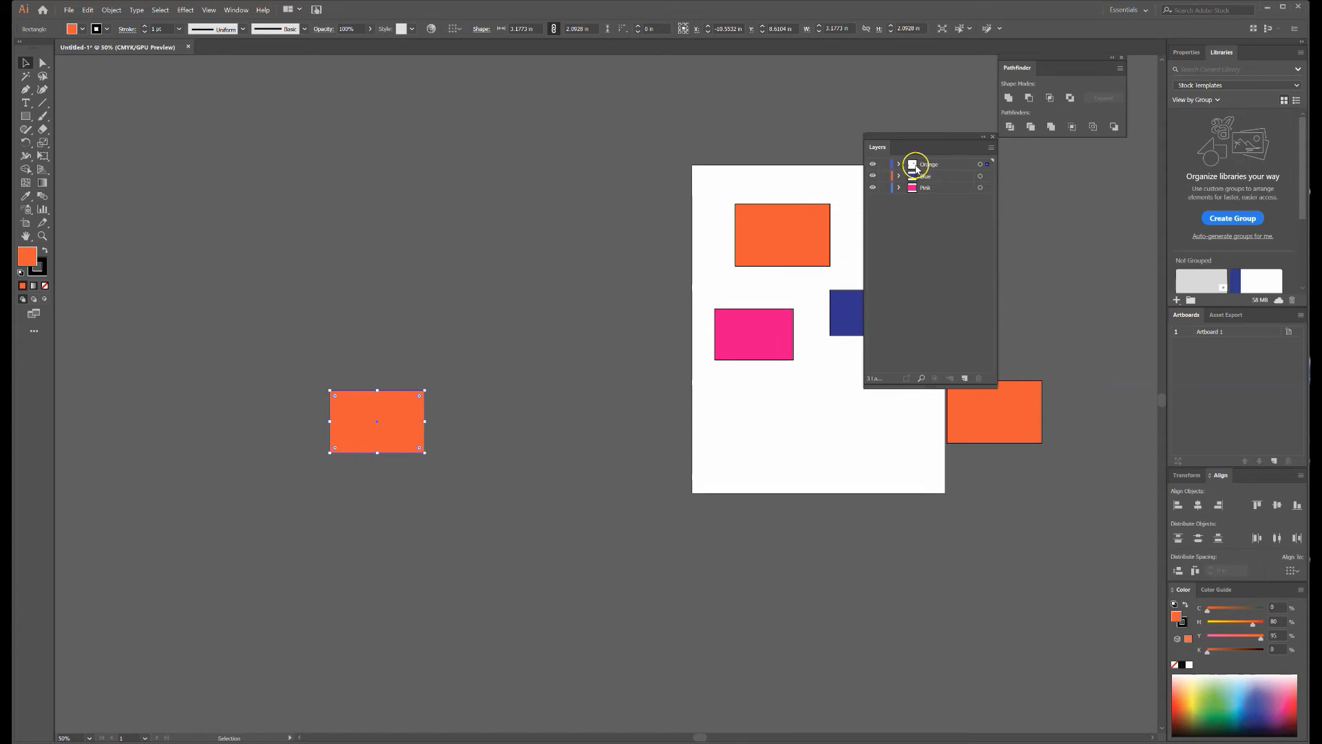
# Move both orange copies onto the upper part of the artboard so they overlap the original's upper corners
pyautogui.moveTo(417, 394); pyautogui.dragTo(681, 206)
pyautogui.moveTo(975, 392); pyautogui.dragTo(925, 394)
pyautogui.moveTo(856, 199); pyautogui.dragTo(856, 201)
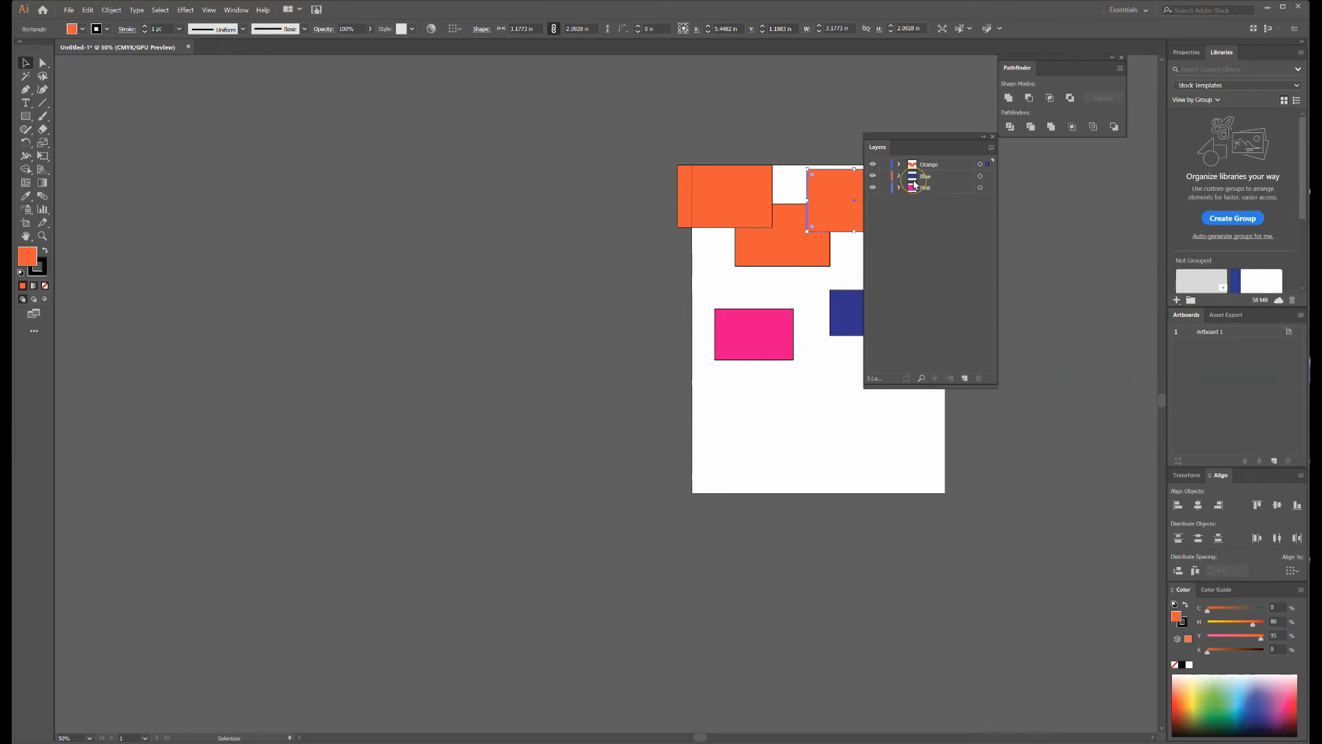
# Examine which entry in the Orange layer belongs to each orange rectangle by selecting them one by one, and collapse the layer
pyautogui.hotkey('ctrl', '0')
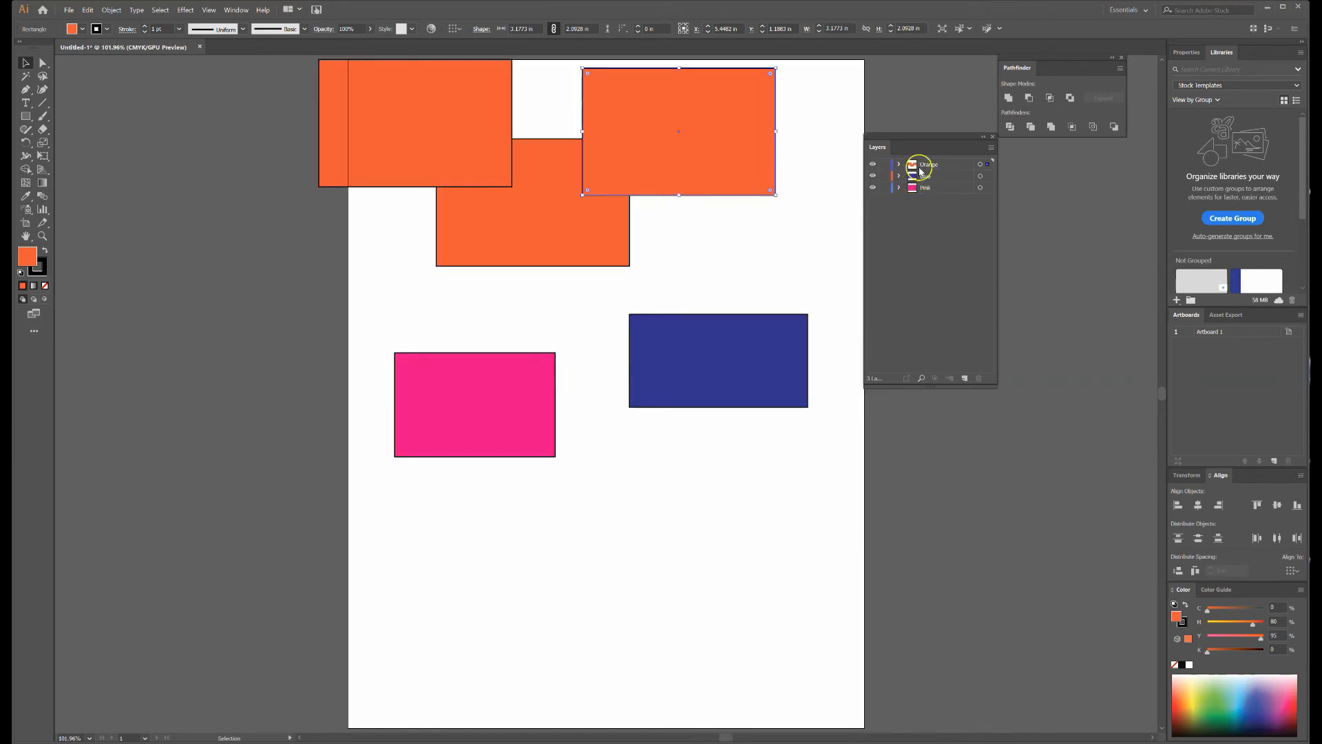
pyautogui.moveTo(729, 215); pyautogui.dragTo(771, 298)
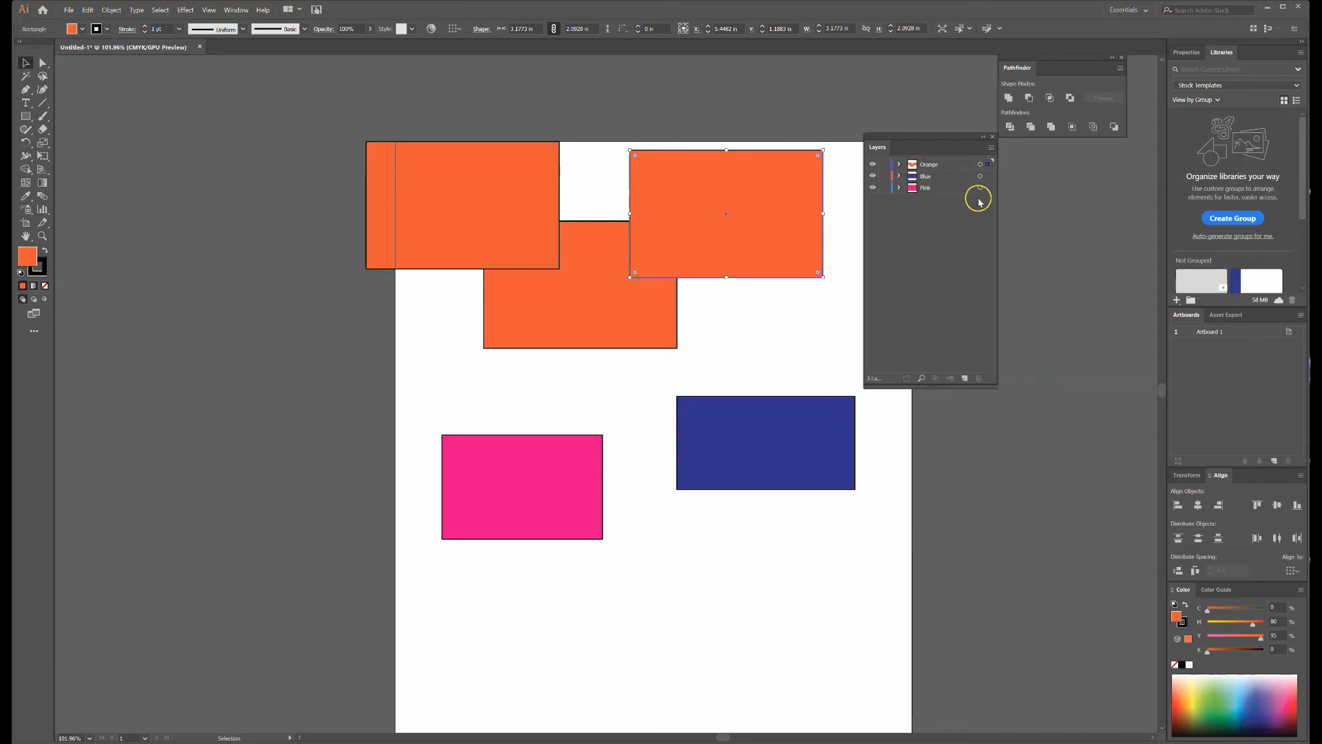
pyautogui.click(899, 165)
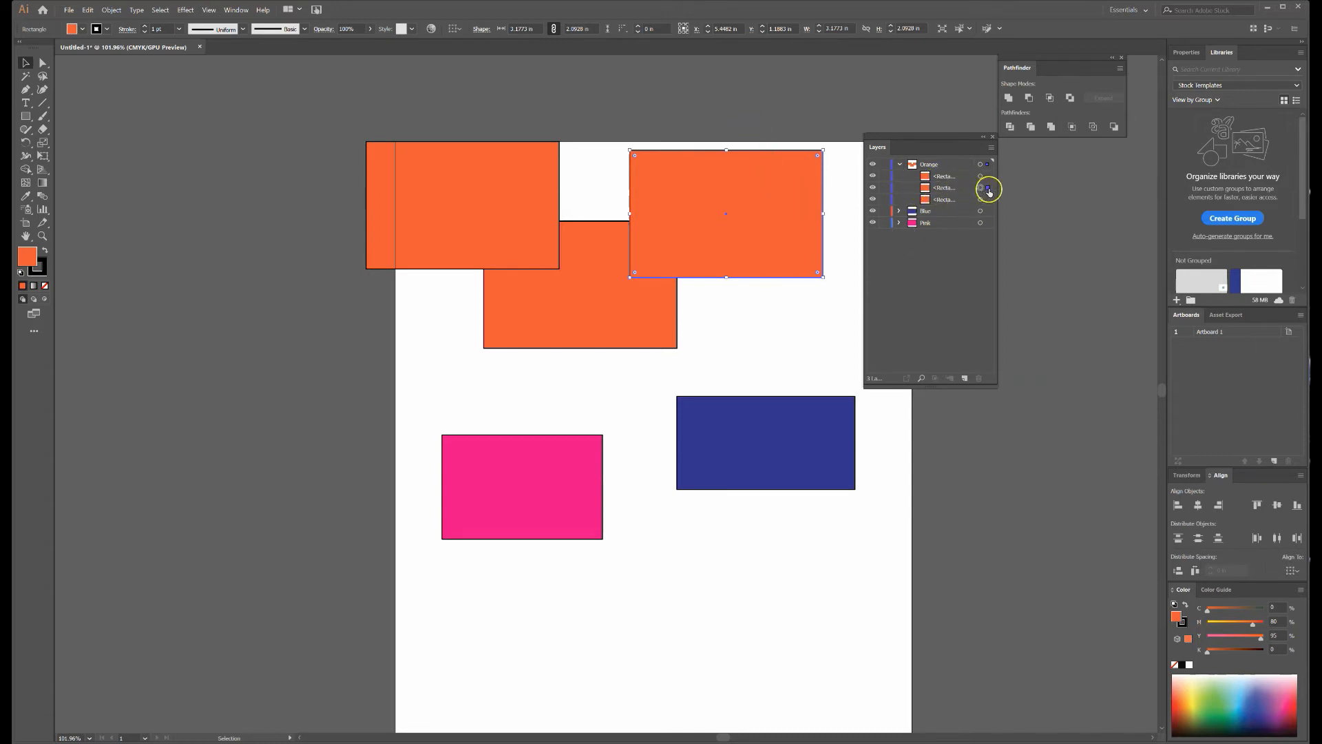
pyautogui.click(650, 318)
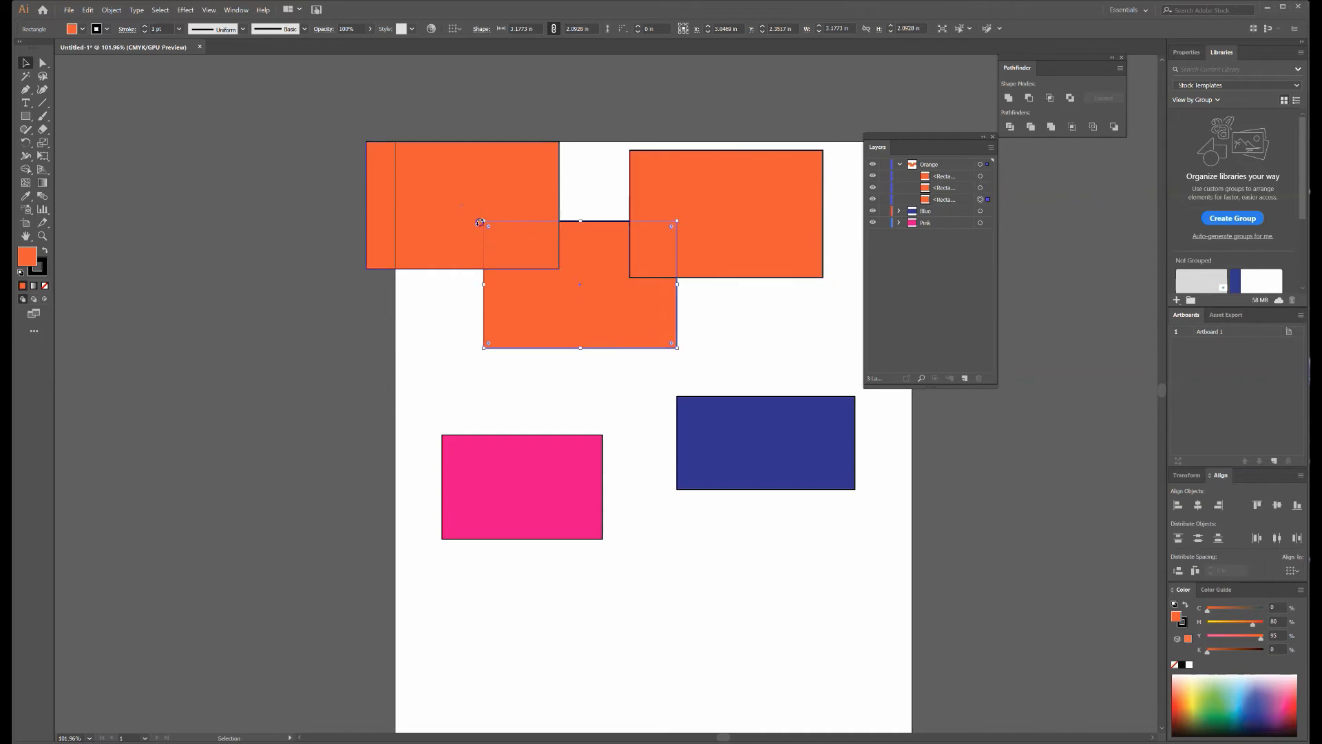
pyautogui.click(549, 174)
pyautogui.click(725, 184)
pyautogui.click(816, 312)
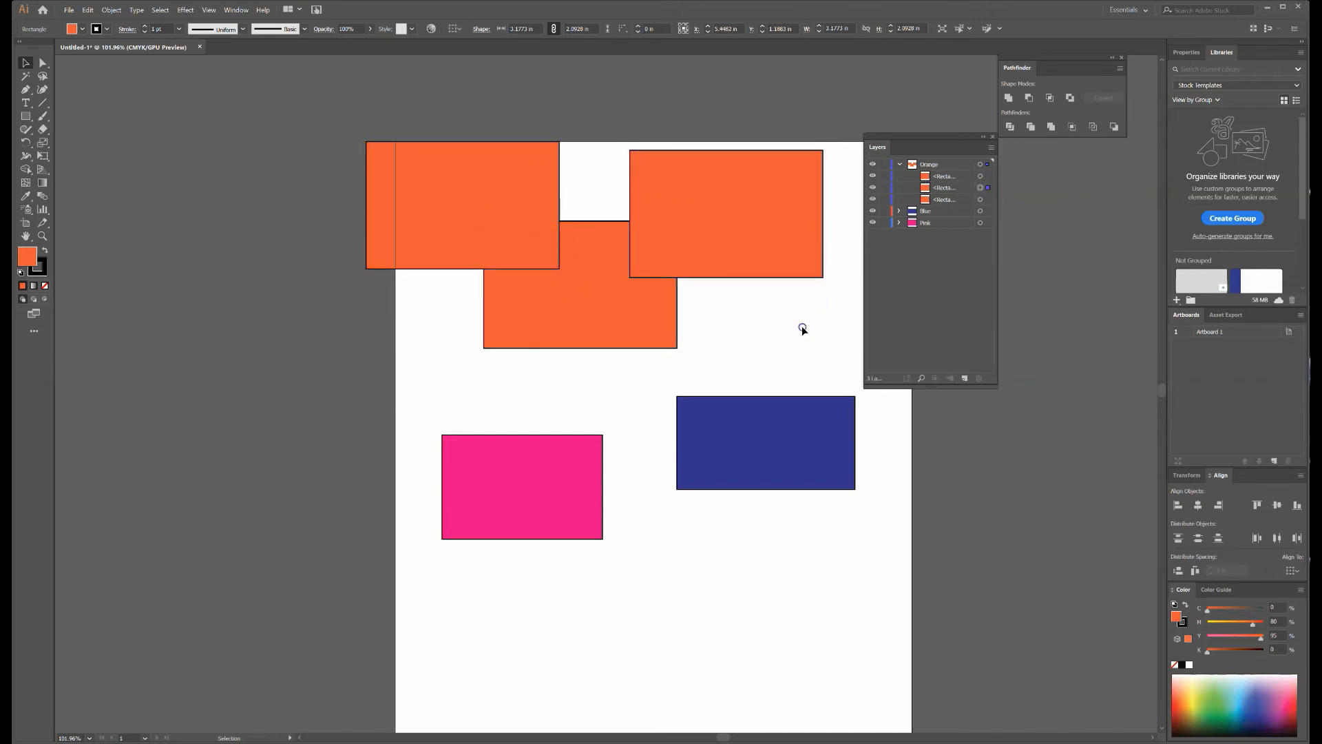
pyautogui.click(980, 177)
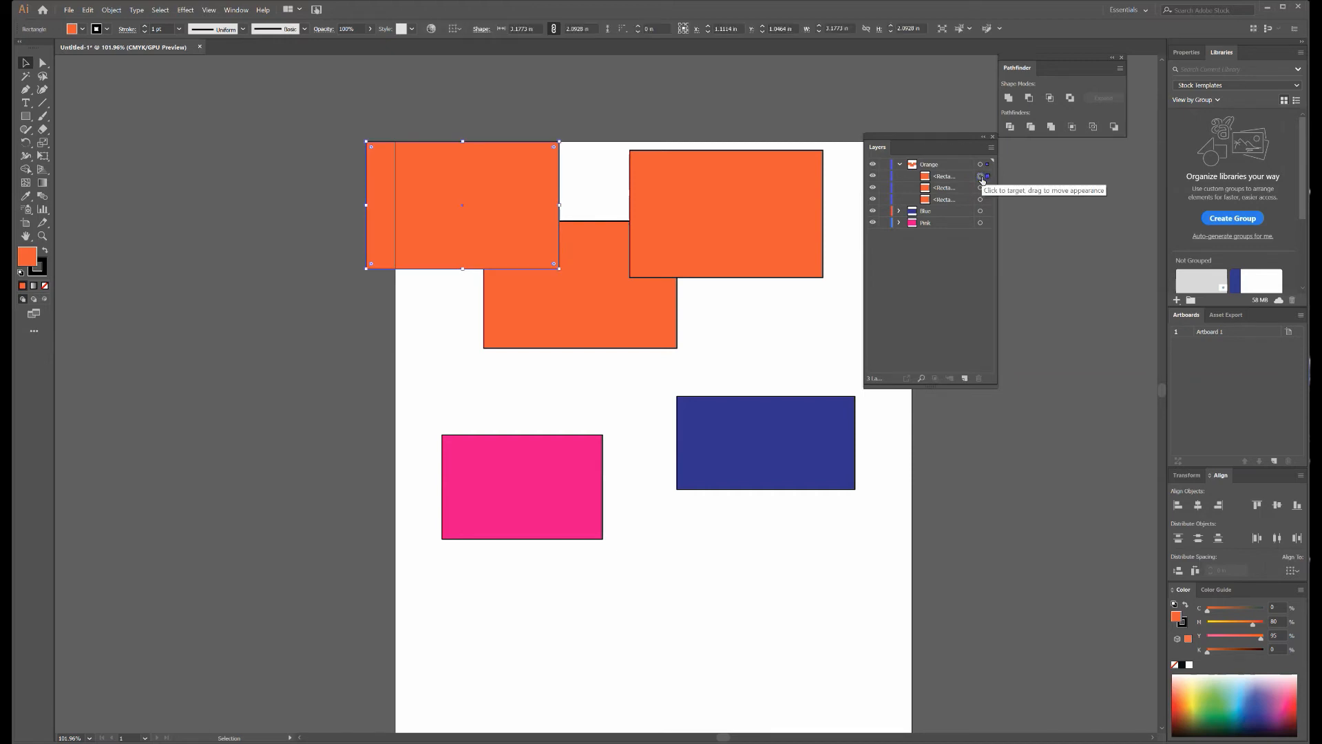
pyautogui.click(900, 164)
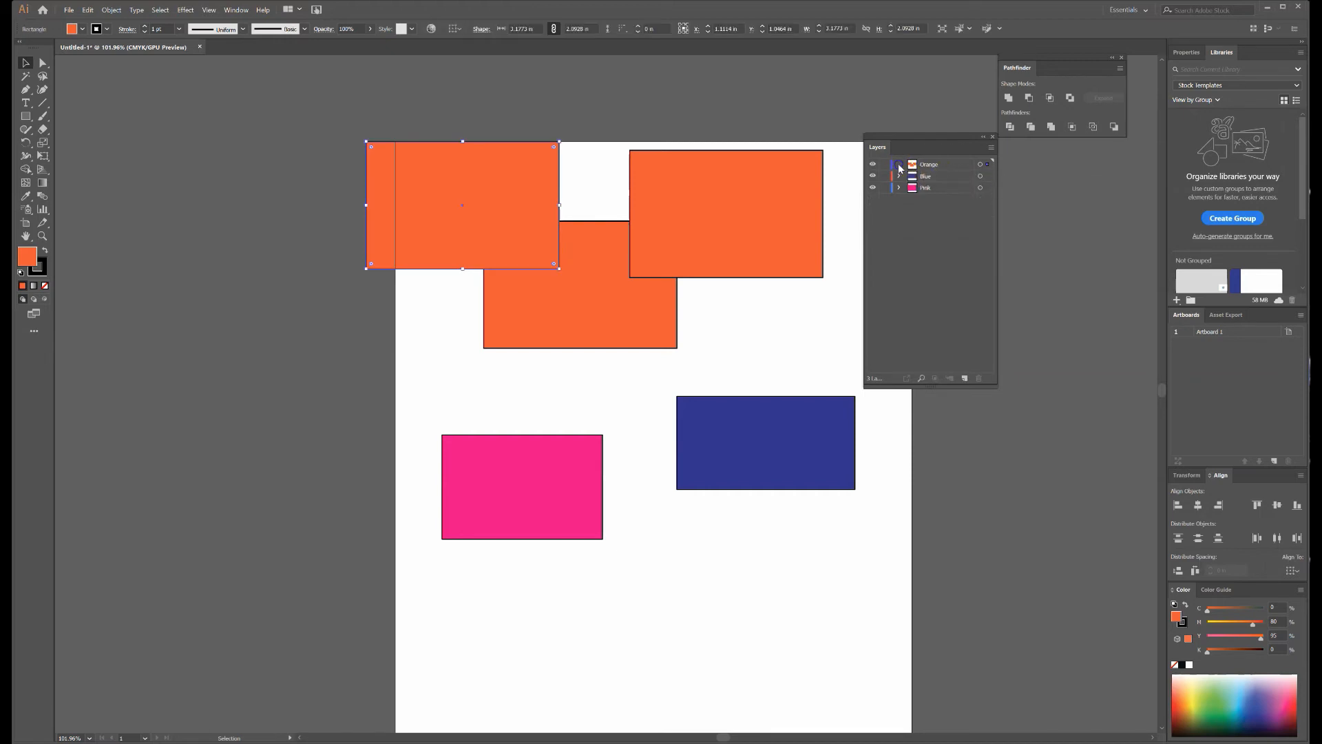
# Compare the selection colours of the Pink, Blue and Orange layers by selecting one rectangle from each, and clear the selection
pyautogui.click(825, 332)
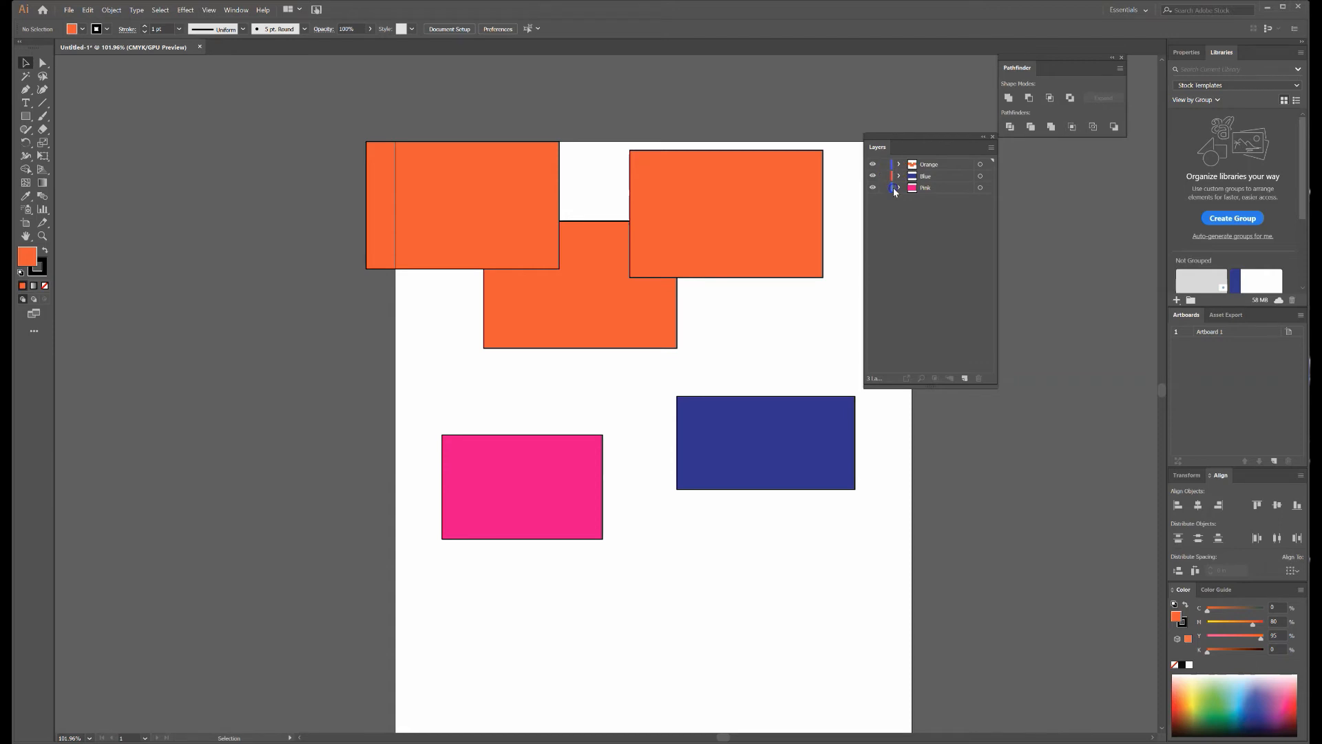
pyautogui.click(493, 474)
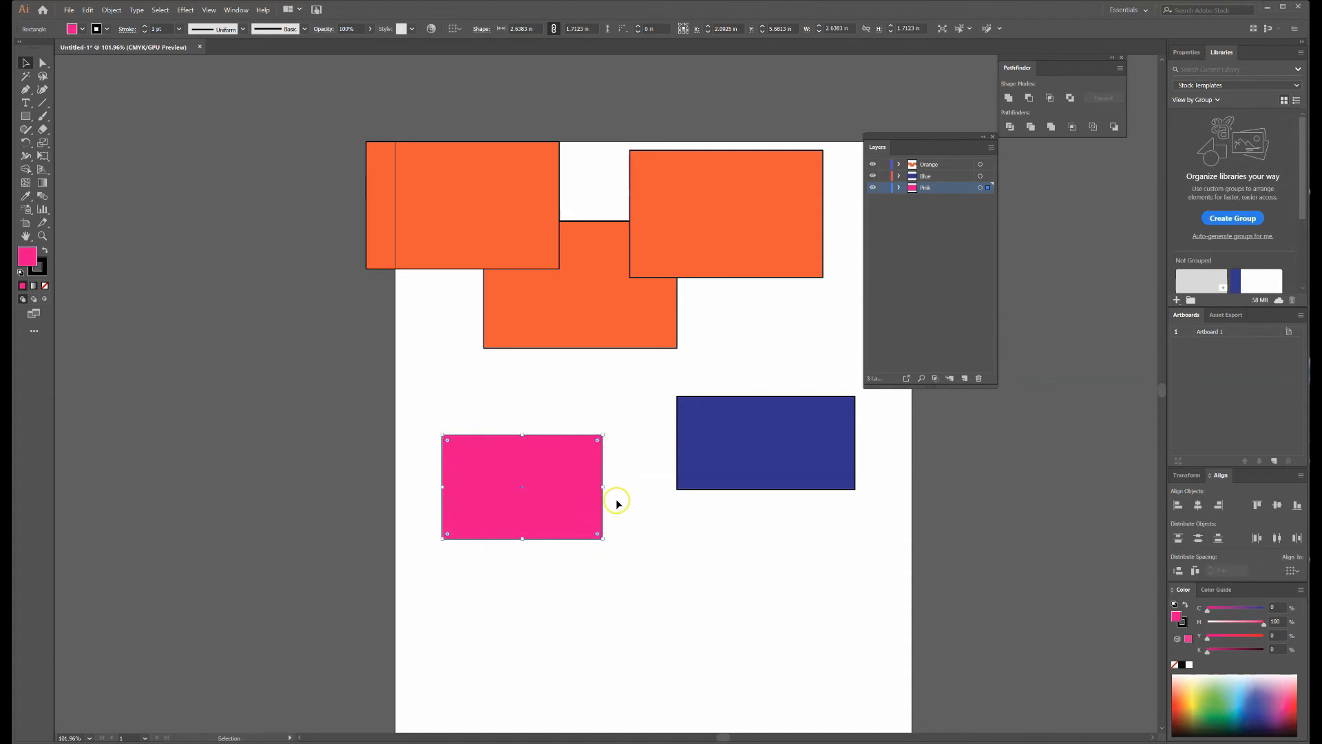
pyautogui.click(717, 470)
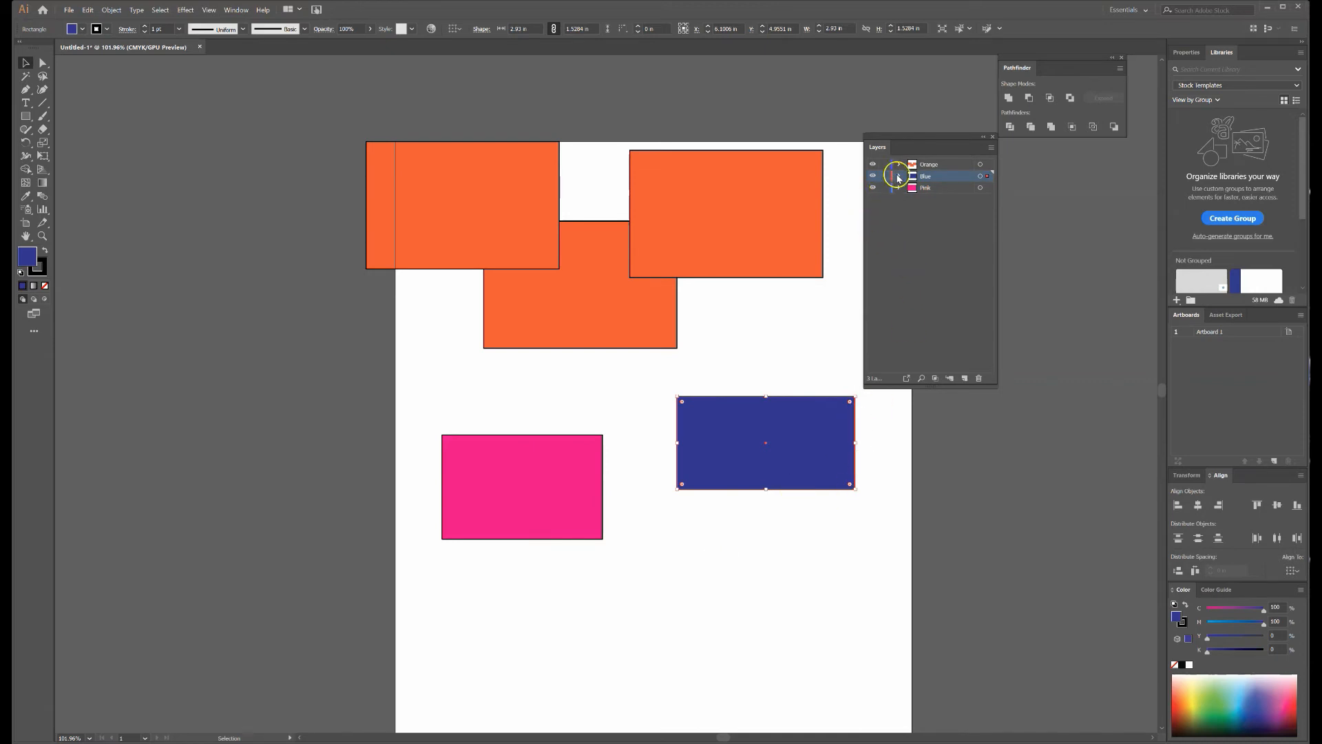
pyautogui.click(730, 191)
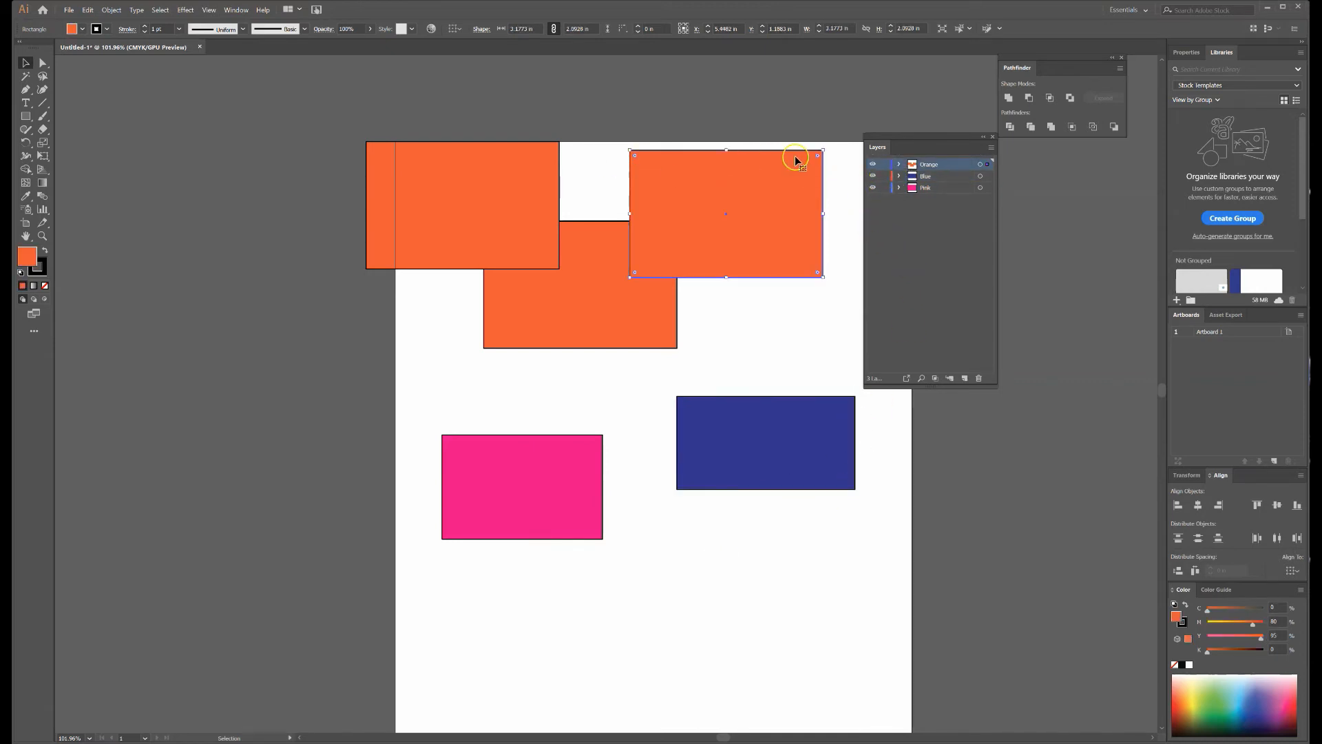
pyautogui.click(889, 167)
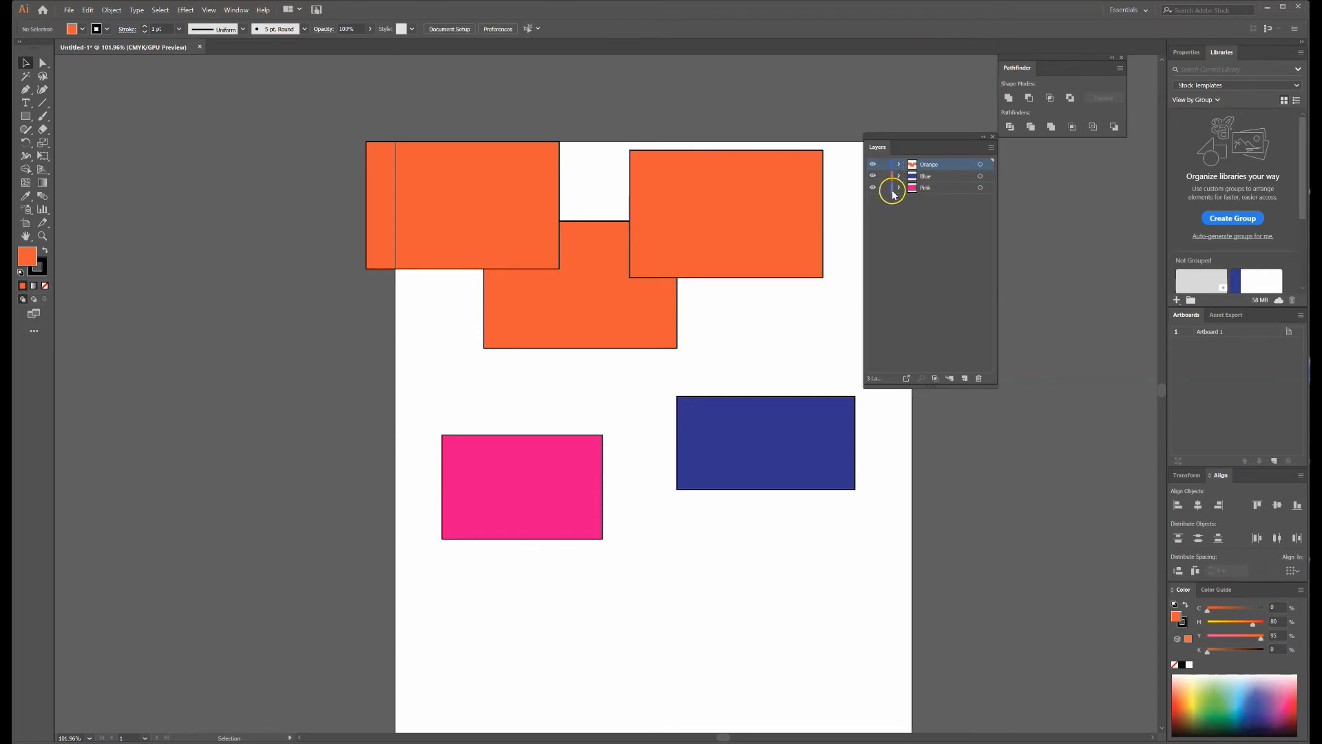
# Add four new empty layers above the Orange layer
pyautogui.click(965, 378)
pyautogui.click(964, 378)
pyautogui.click(965, 378)
pyautogui.click(964, 379)
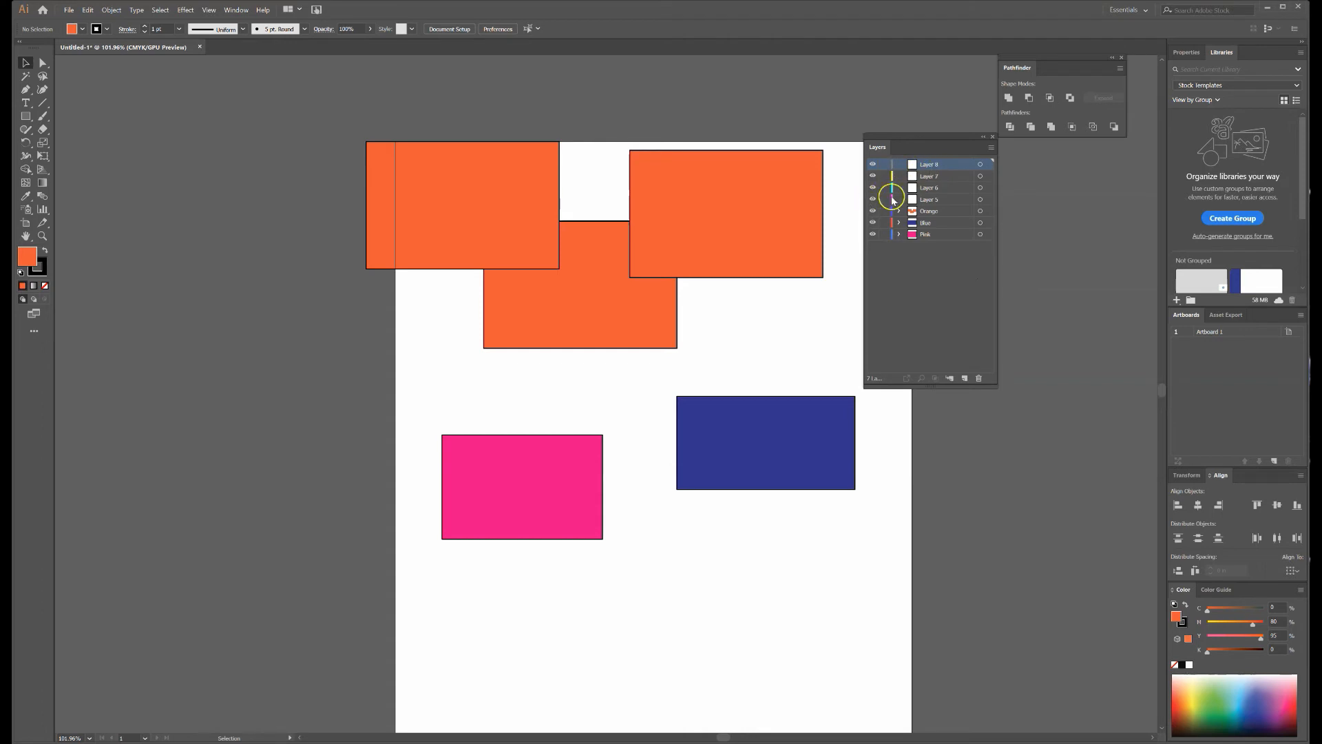
# Transfer the upper-right orange rectangle from the Orange layer to Layer 8, and from there to Layer 7
pyautogui.click(770, 232)
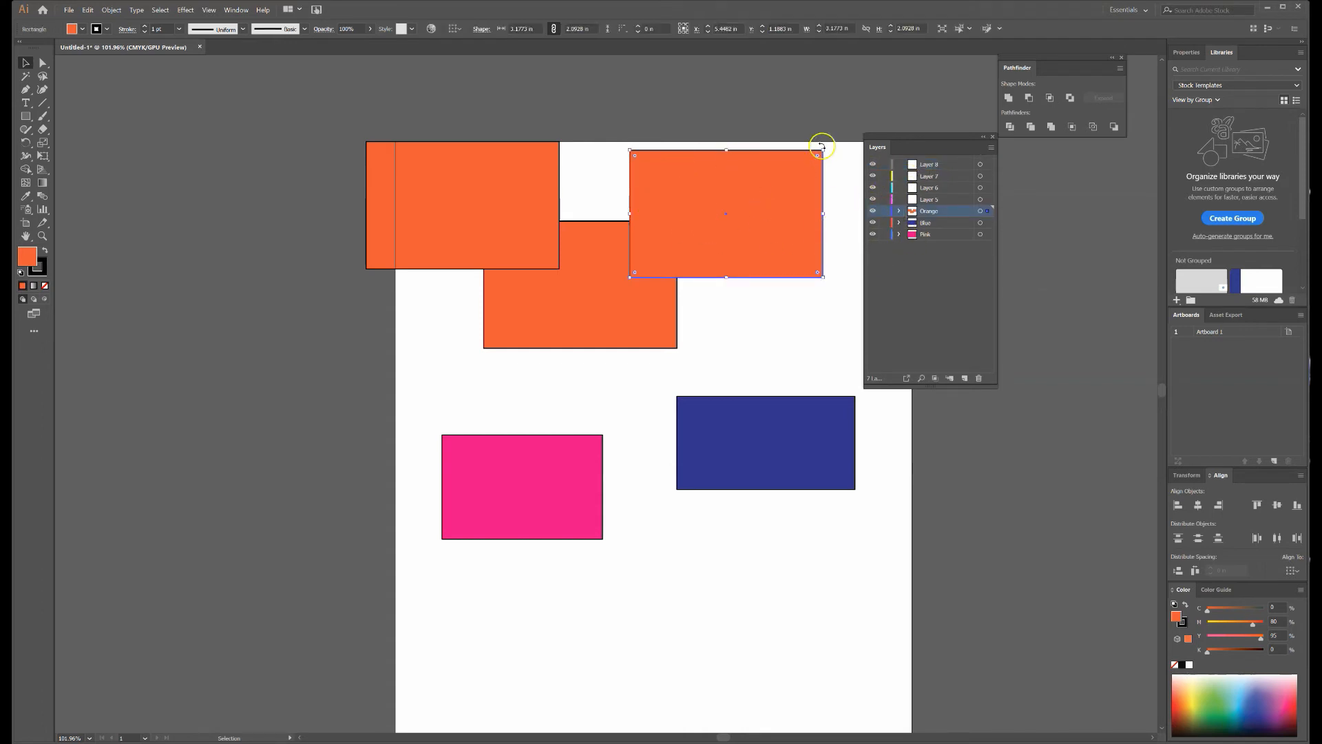
pyautogui.moveTo(994, 169); pyautogui.dragTo(994, 167)
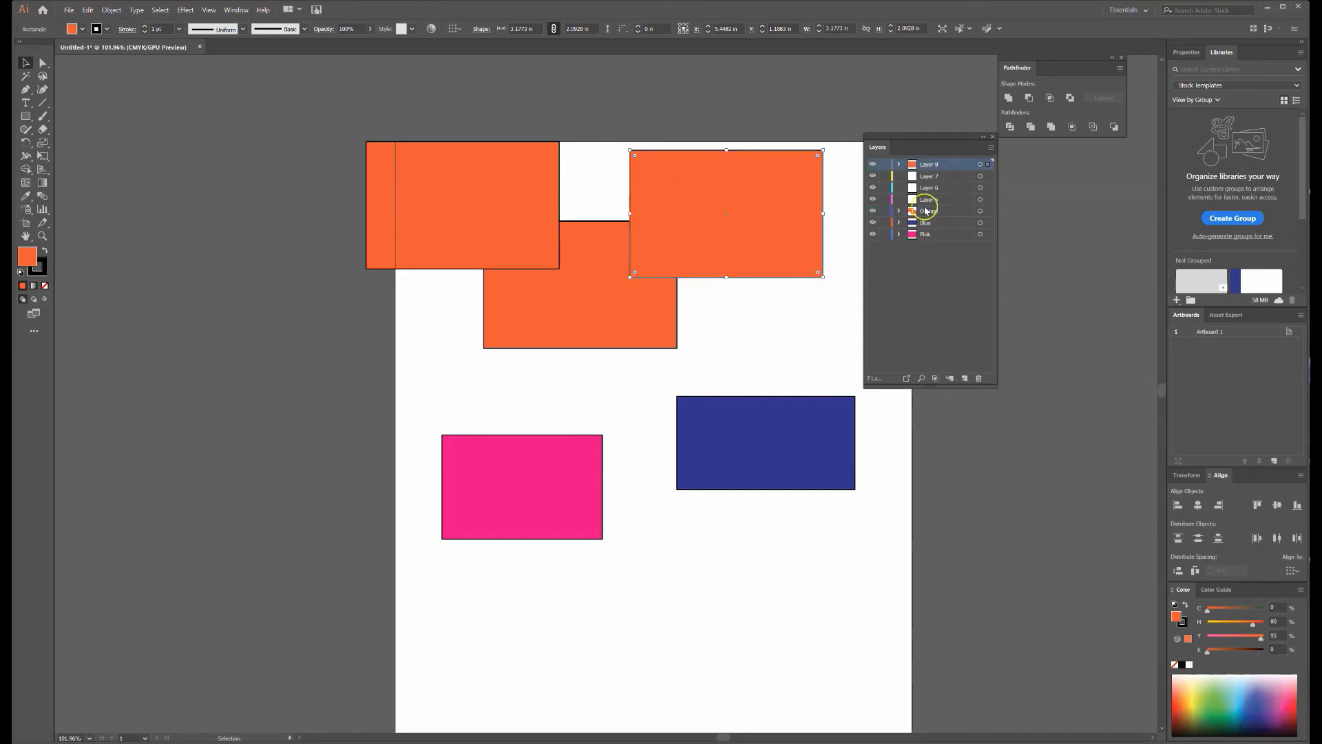
pyautogui.moveTo(992, 177); pyautogui.dragTo(991, 176)
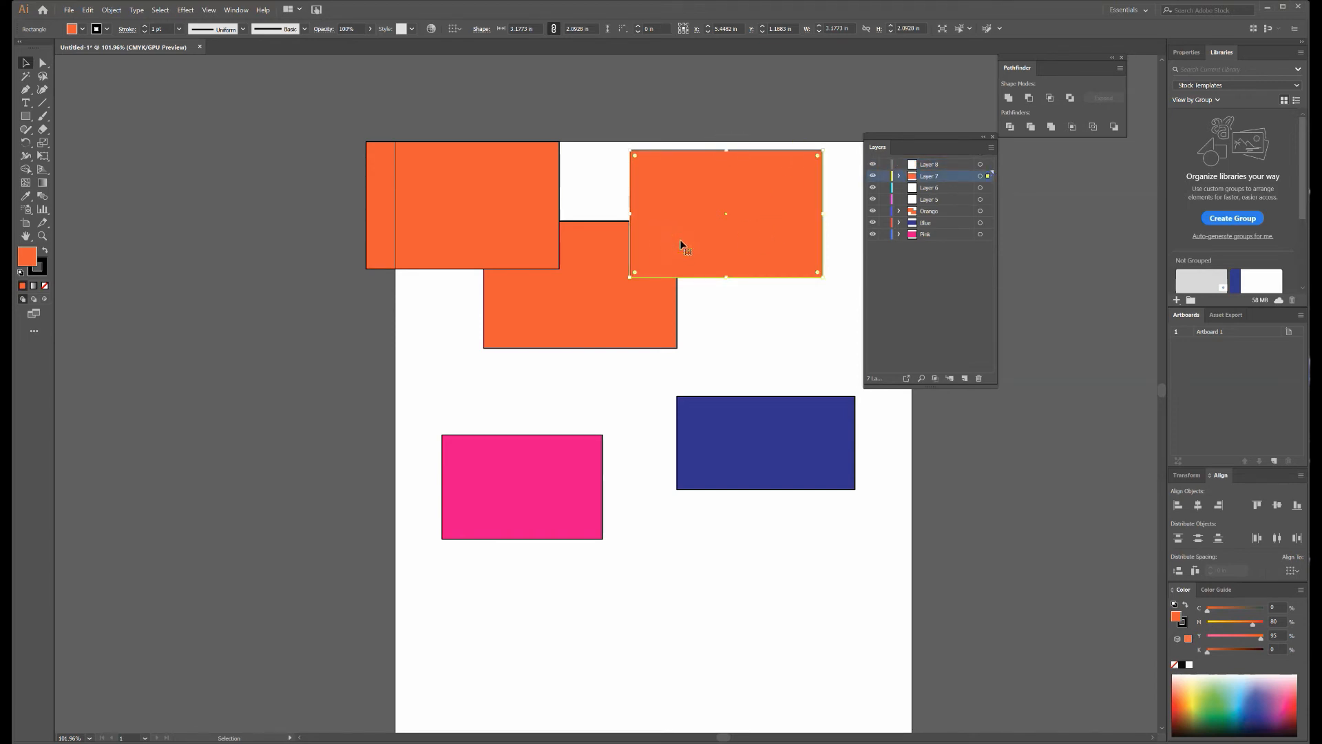
pyautogui.click(913, 275)
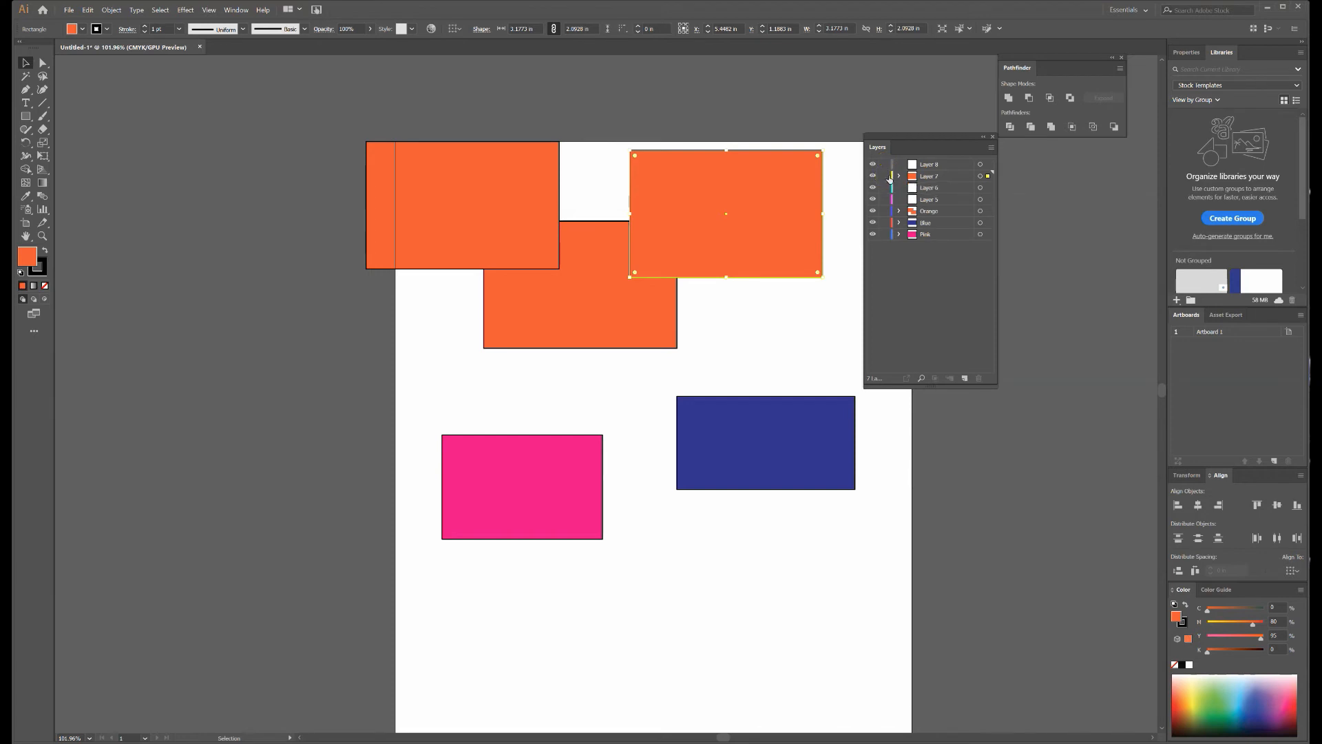
# Lock Layer 7 and test the lock by selecting all artwork, moving it left and back, and deselecting it
pyautogui.click(886, 177)
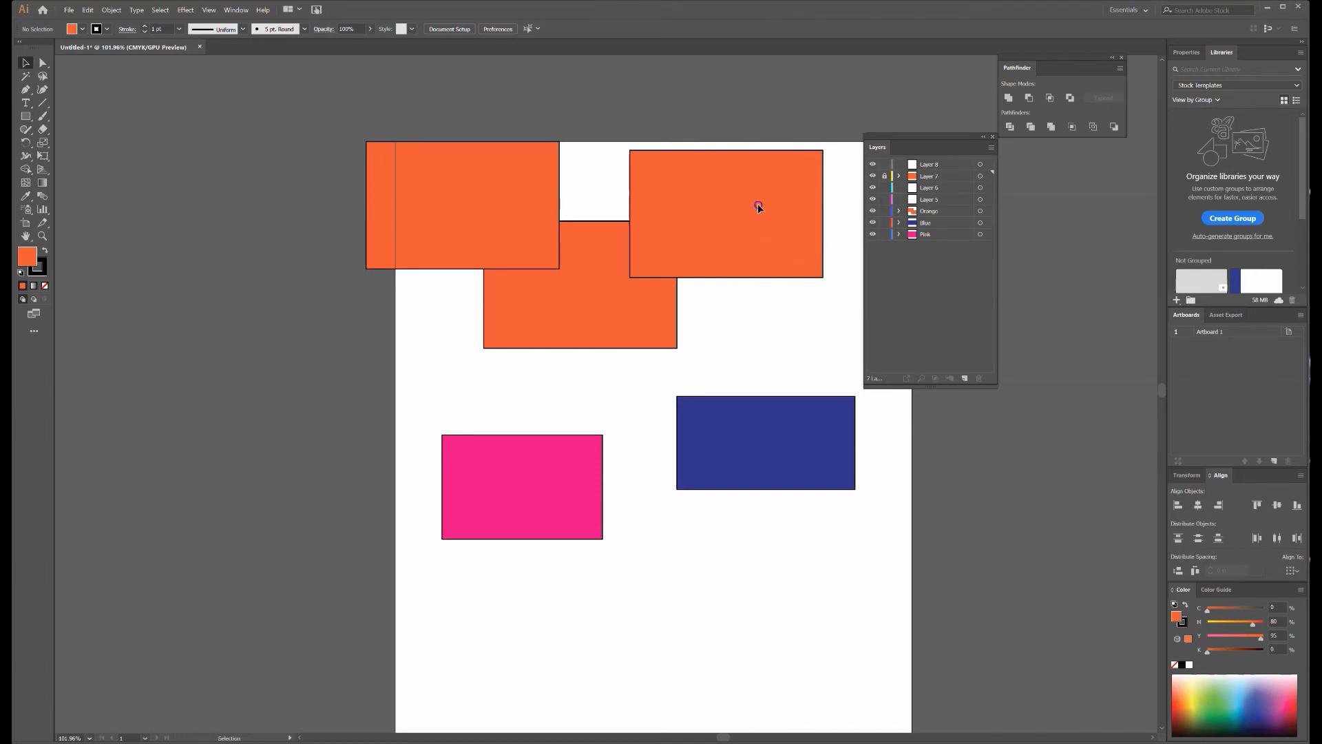
pyautogui.moveTo(365, 93); pyautogui.dragTo(910, 663)
pyautogui.moveTo(644, 339); pyautogui.dragTo(463, 407)
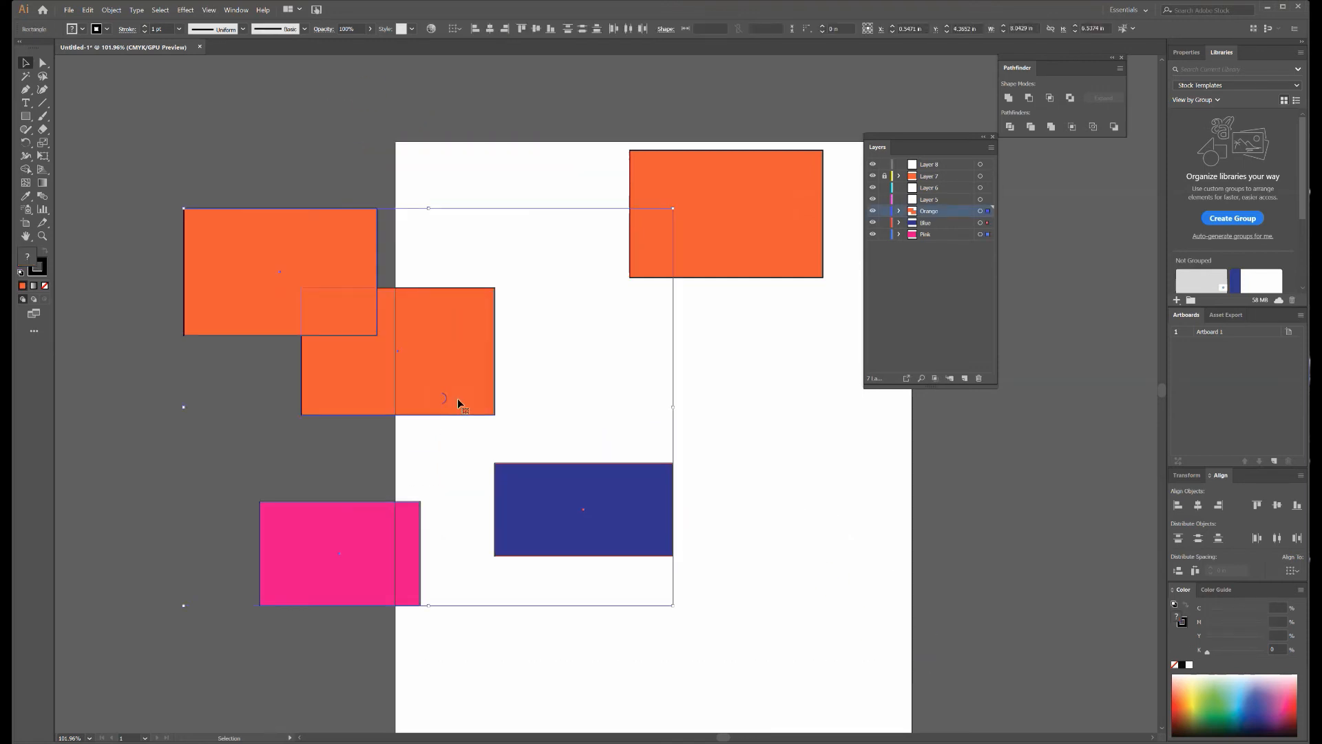
pyautogui.moveTo(472, 345); pyautogui.dragTo(653, 352)
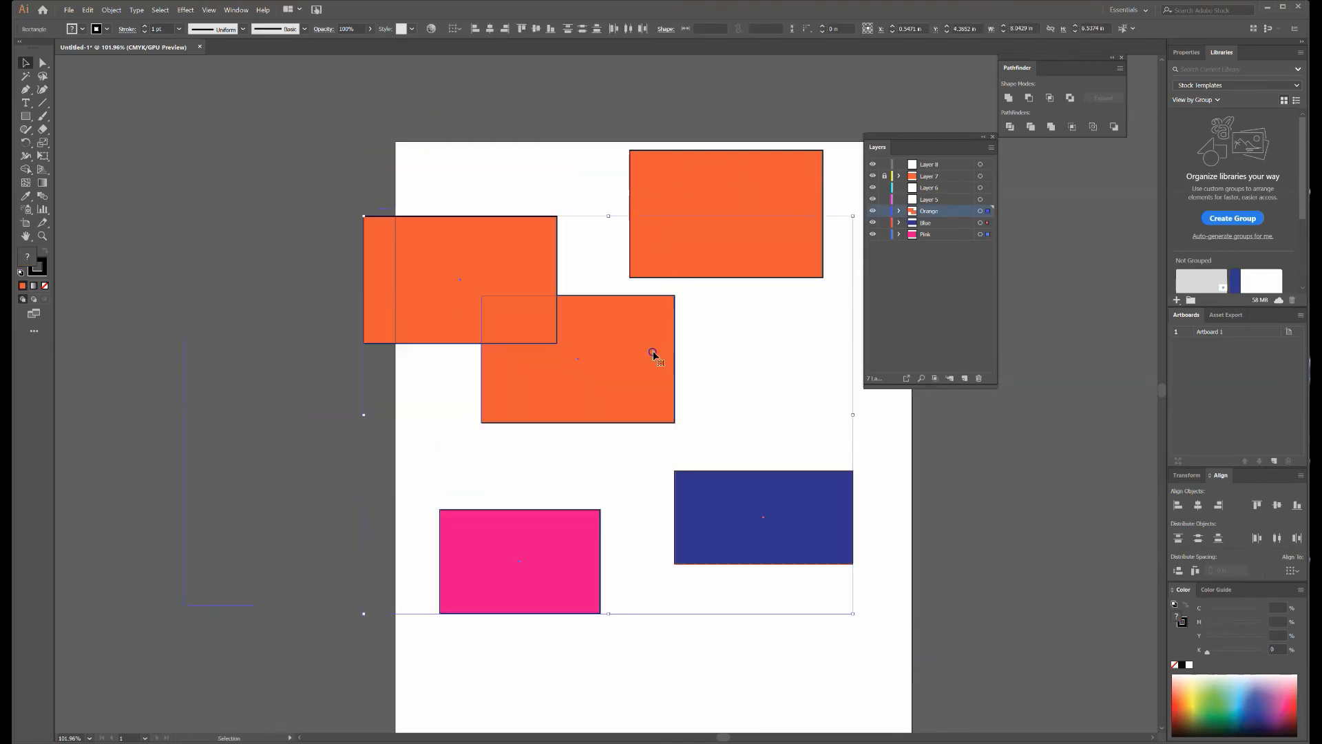
pyautogui.click(785, 141)
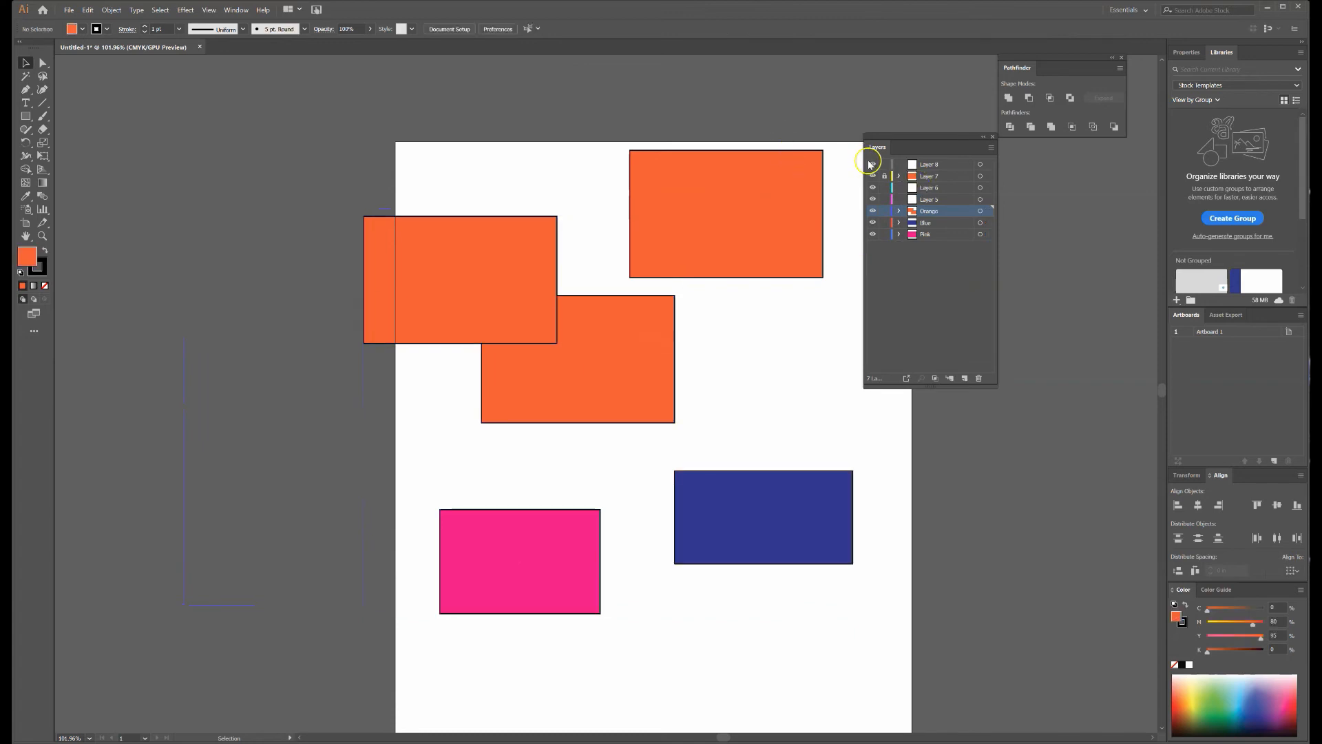
# Check the effect of layer visibility by hiding and reshowing Layers 8 and 7
pyautogui.click(885, 175)
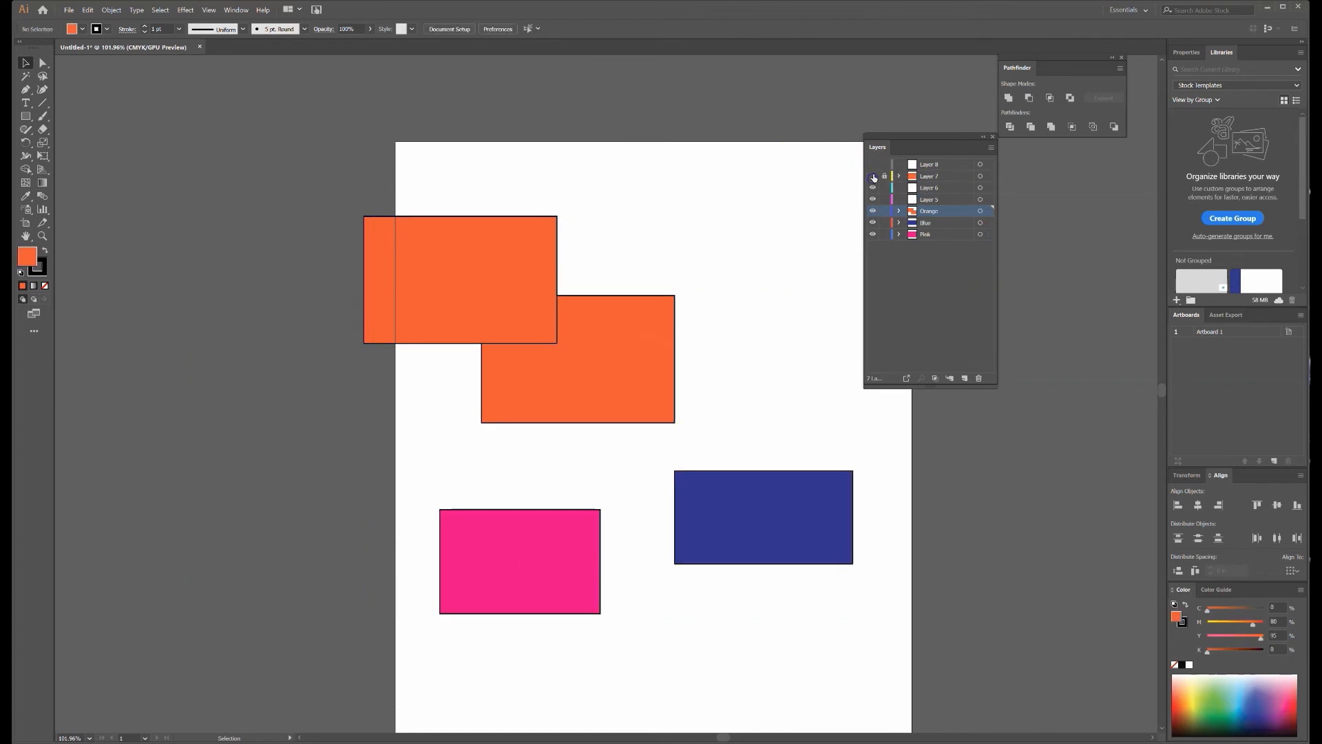
pyautogui.click(873, 164)
pyautogui.click(873, 176)
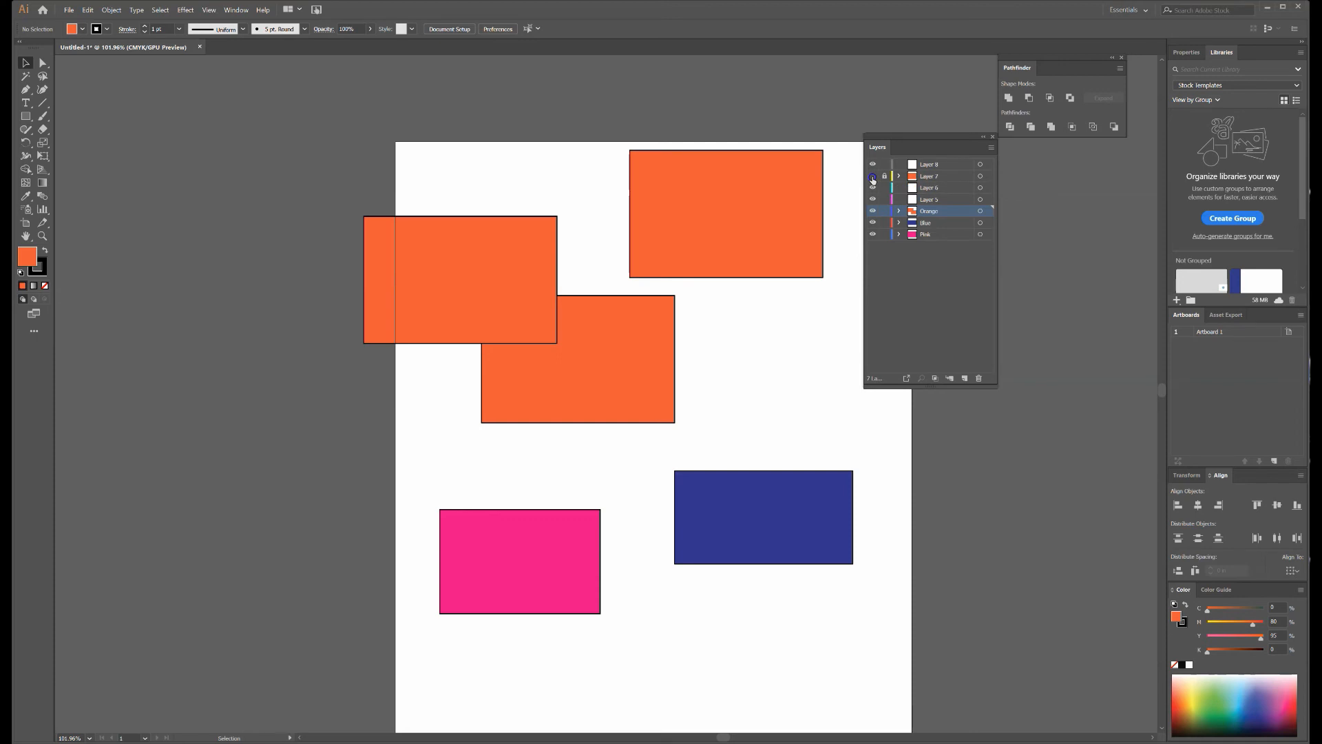
pyautogui.click(874, 176)
pyautogui.click(873, 176)
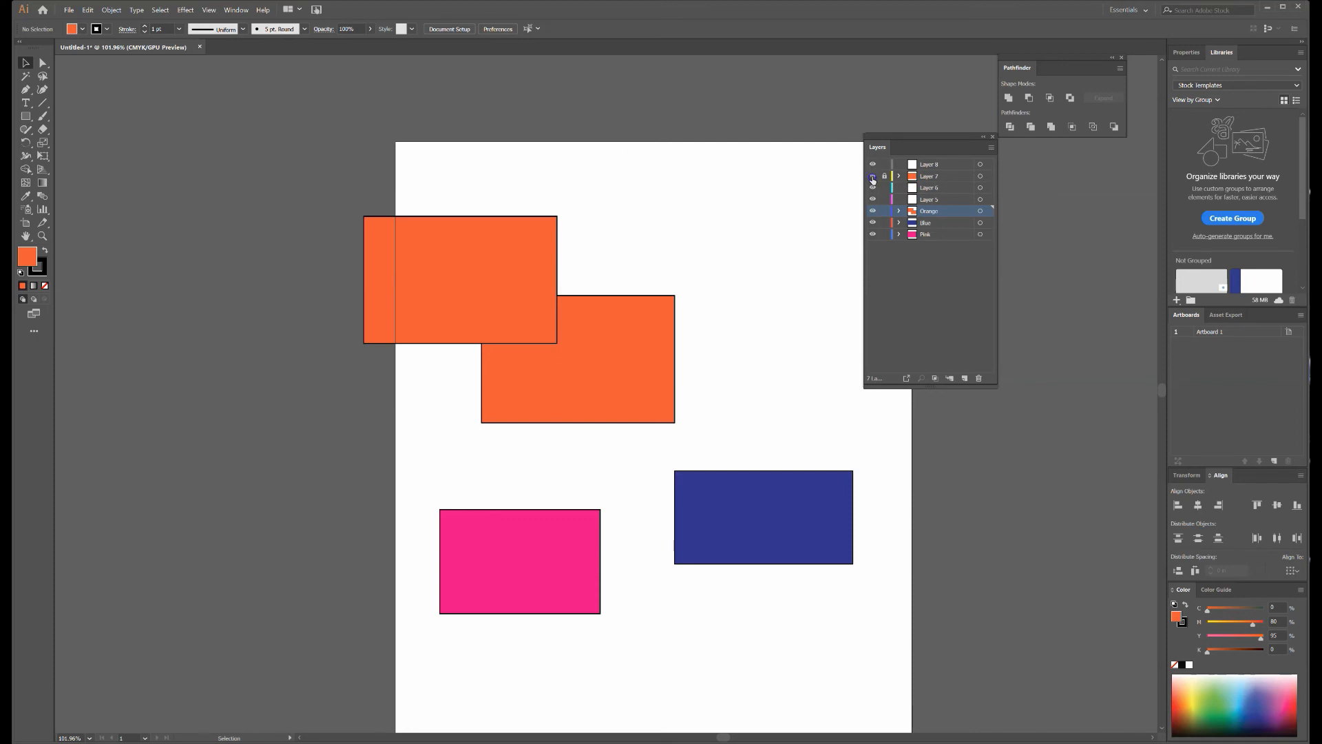
pyautogui.click(873, 177)
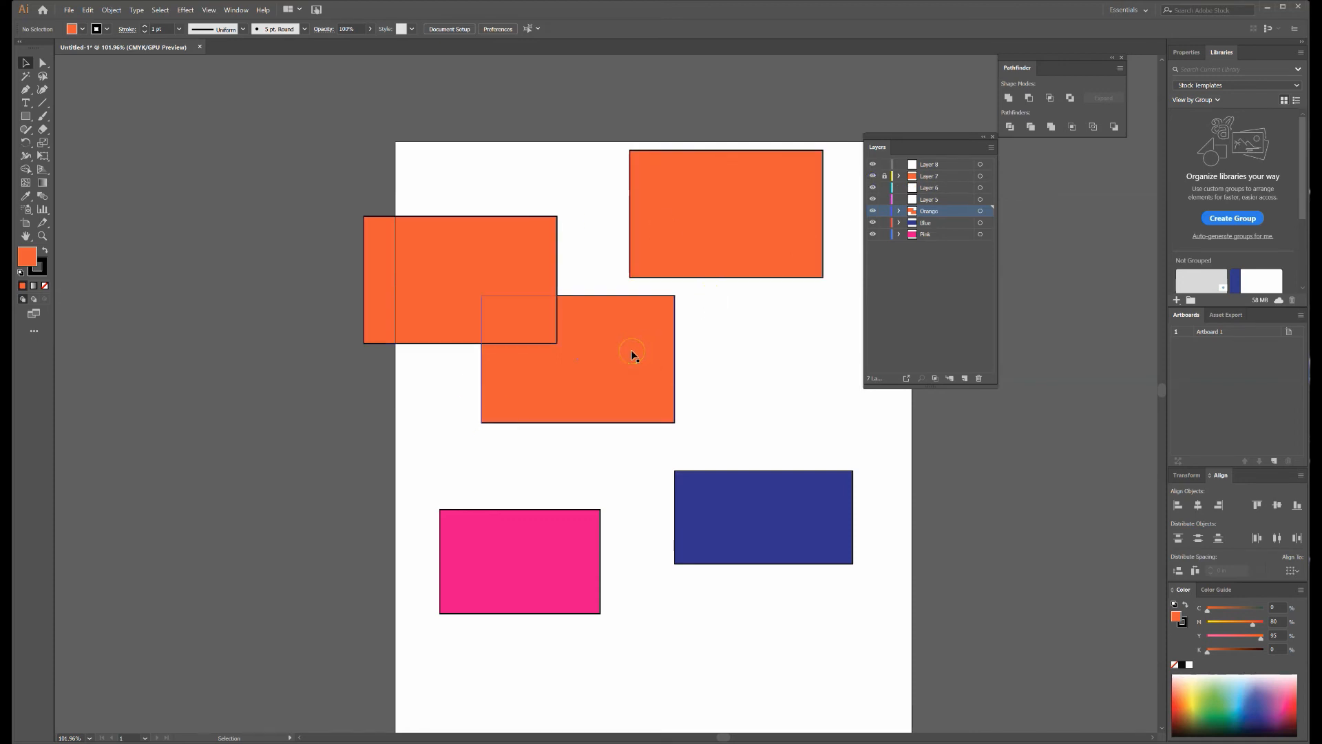
# Check the effect of layer visibility by hiding and reshowing the Orange layer
pyautogui.click(873, 211)
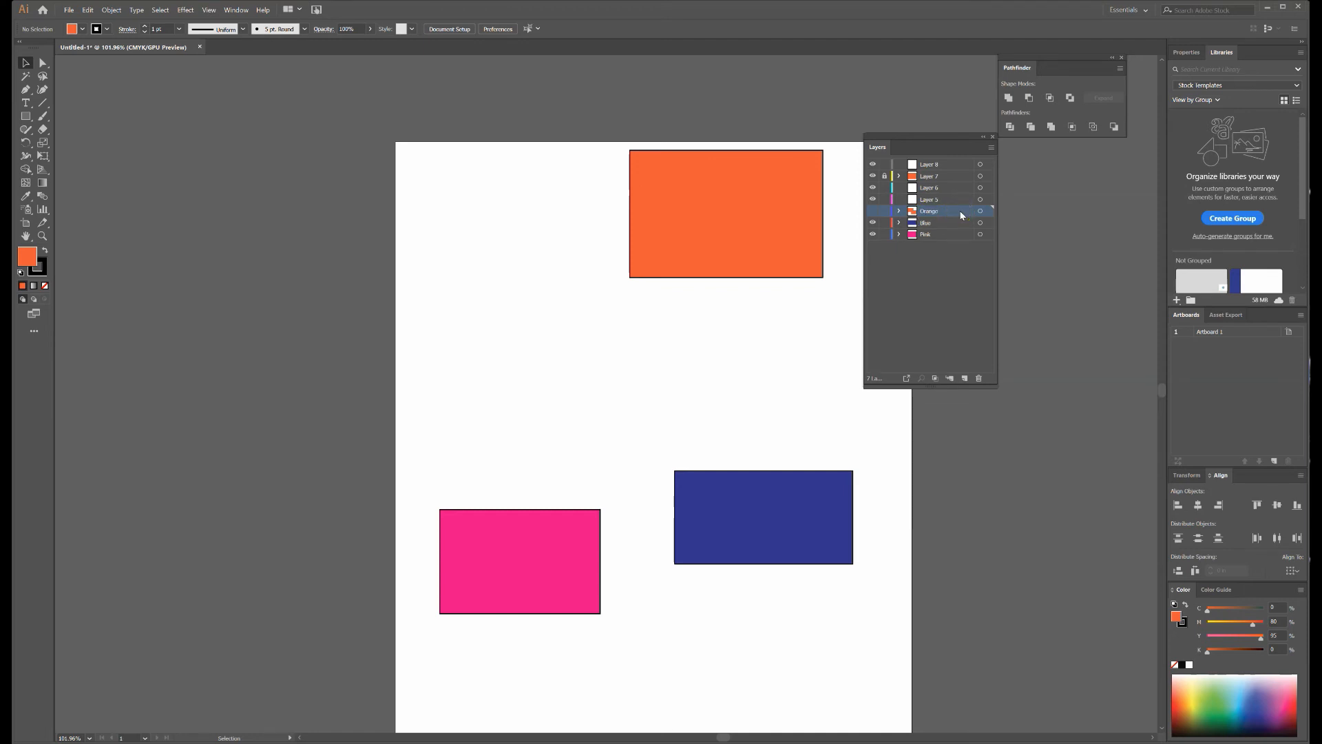
pyautogui.click(884, 176)
pyautogui.click(873, 210)
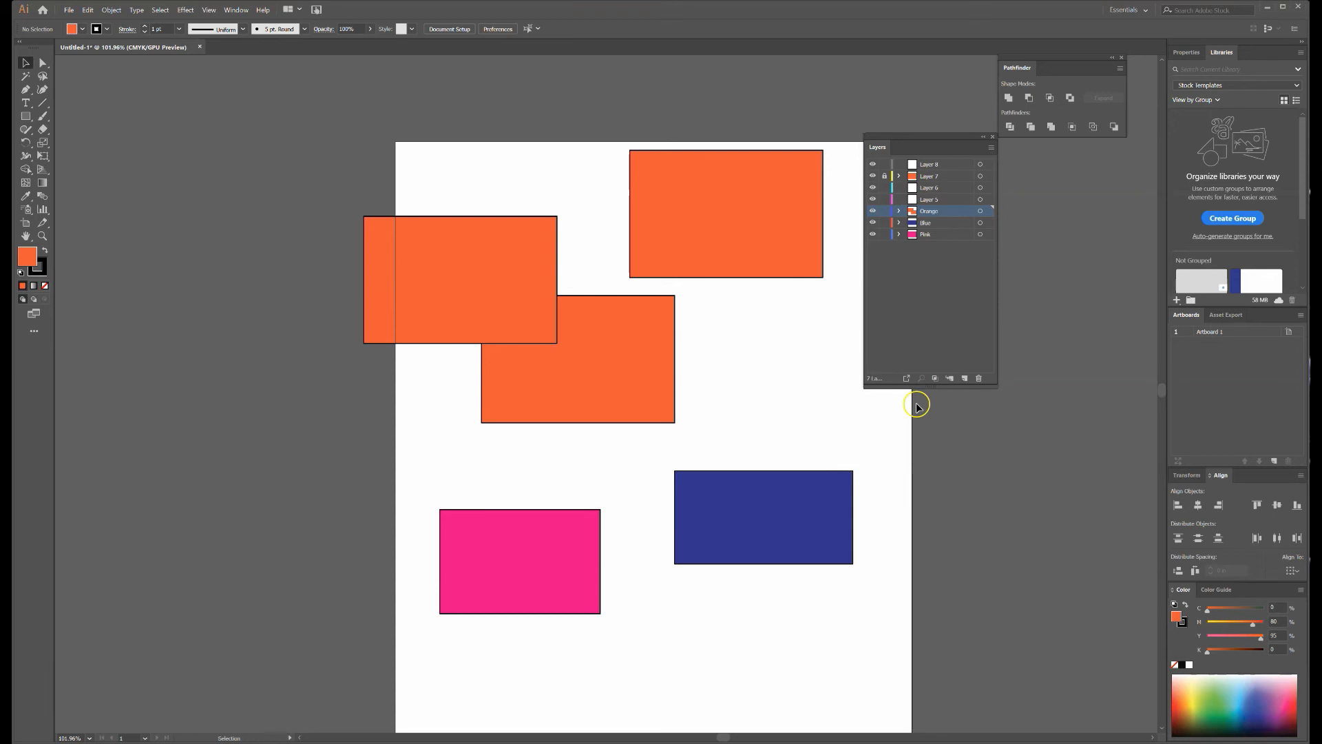
# Bring up Asset Export from the Layers panel, and add a new empty layer above the Blue layer
pyautogui.click(906, 378)
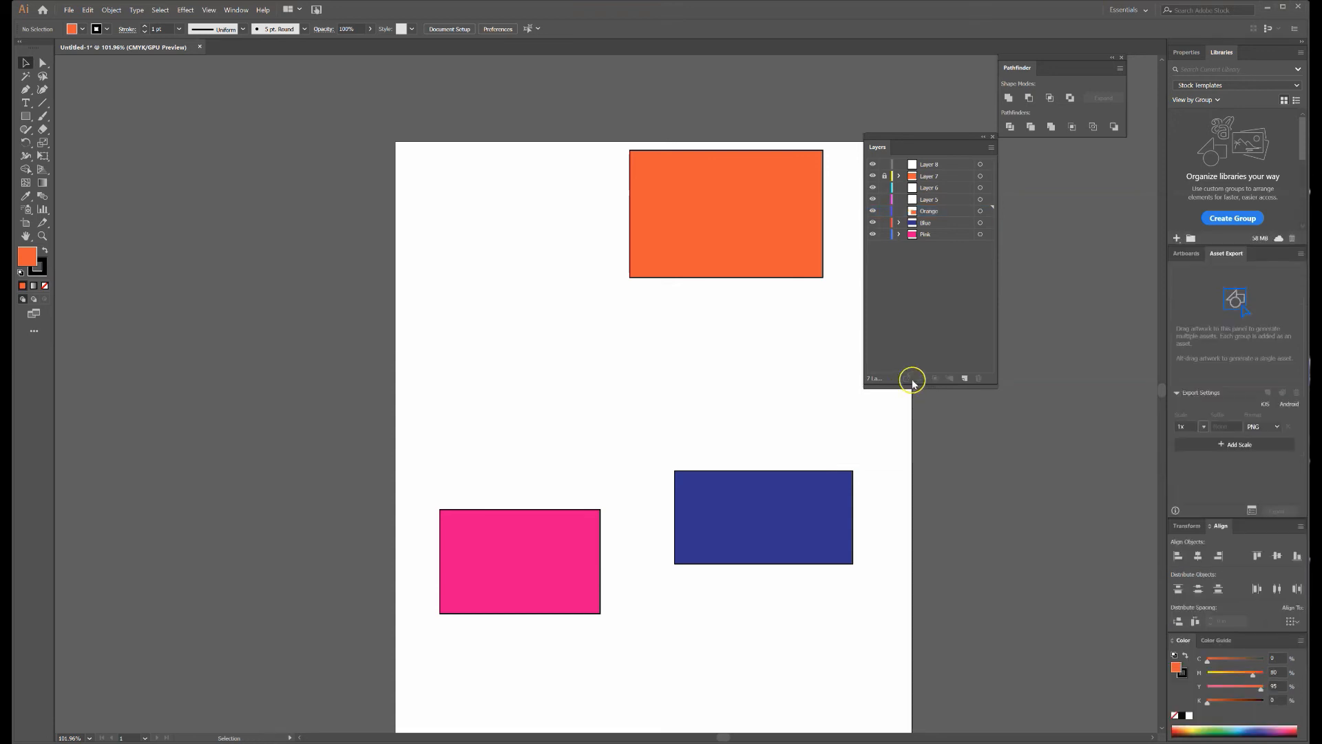
pyautogui.click(924, 199)
pyautogui.click(941, 224)
pyautogui.click(940, 212)
pyautogui.click(928, 227)
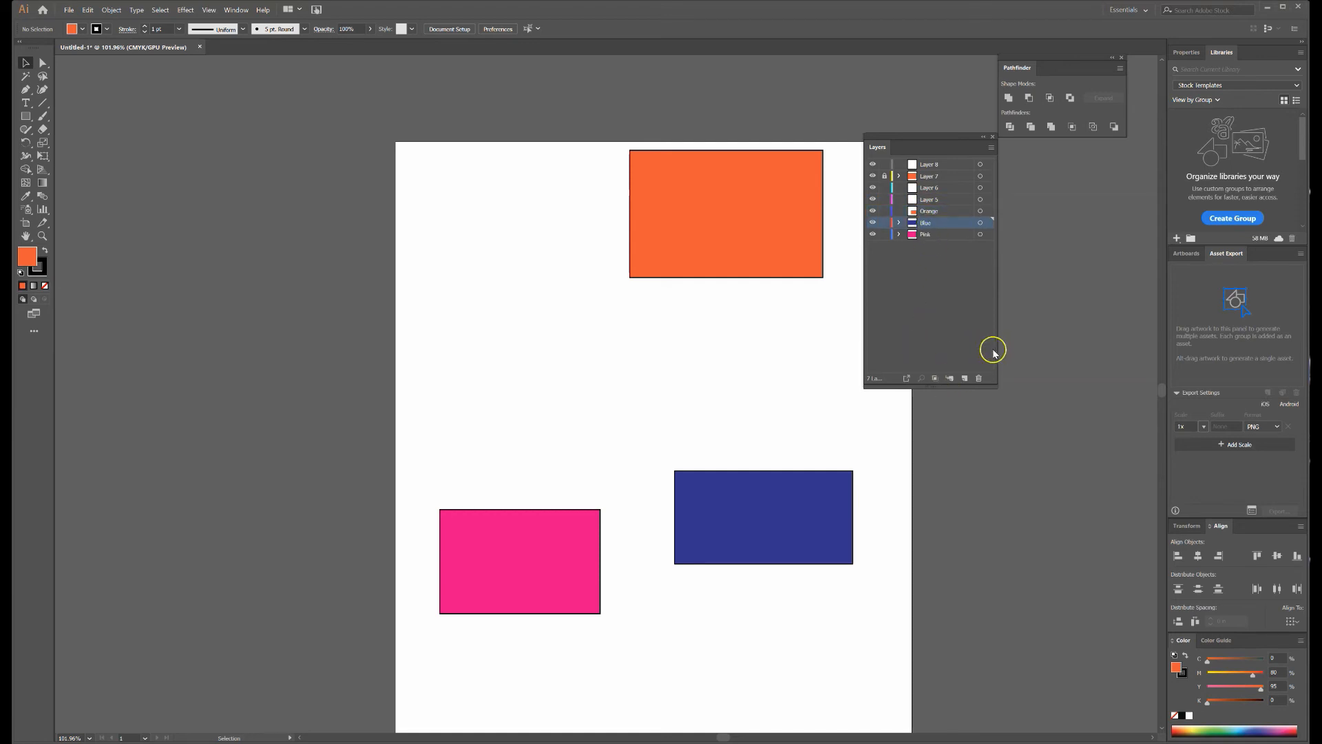
pyautogui.click(966, 379)
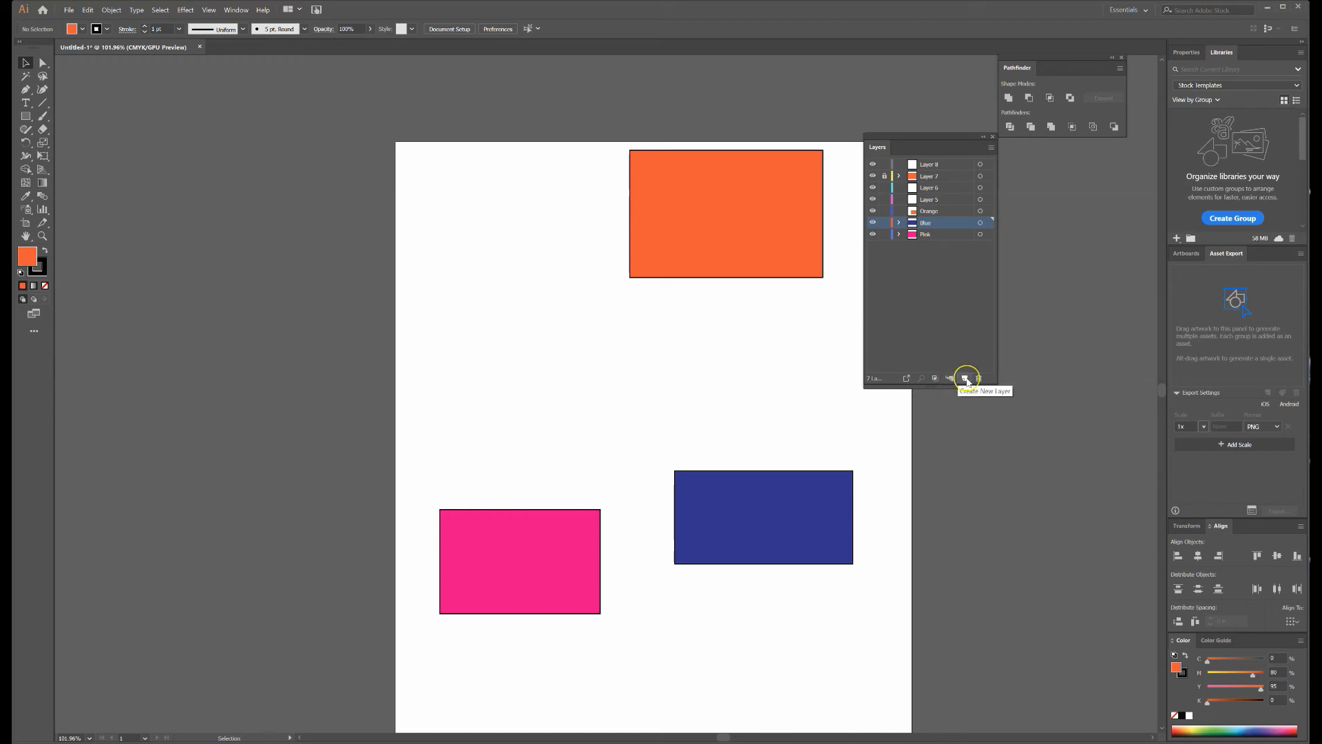
pyautogui.click(963, 350)
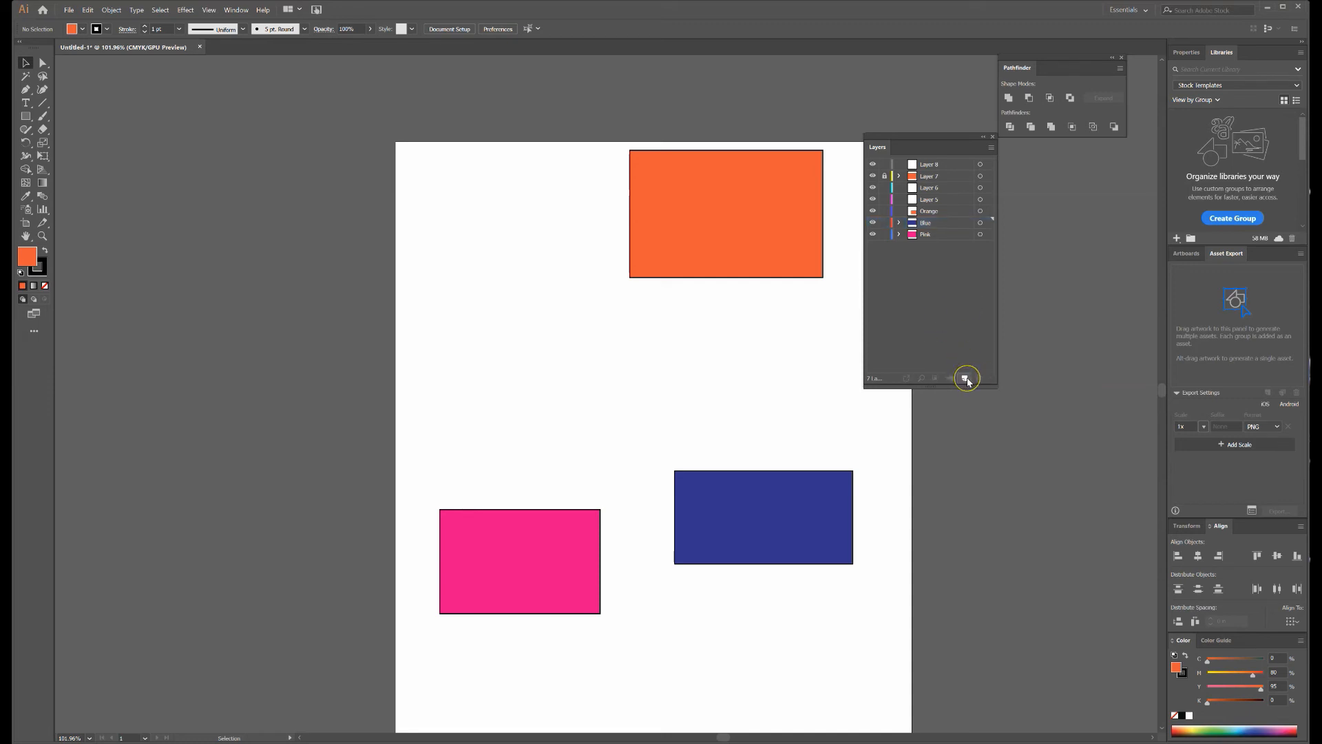
pyautogui.click(965, 379)
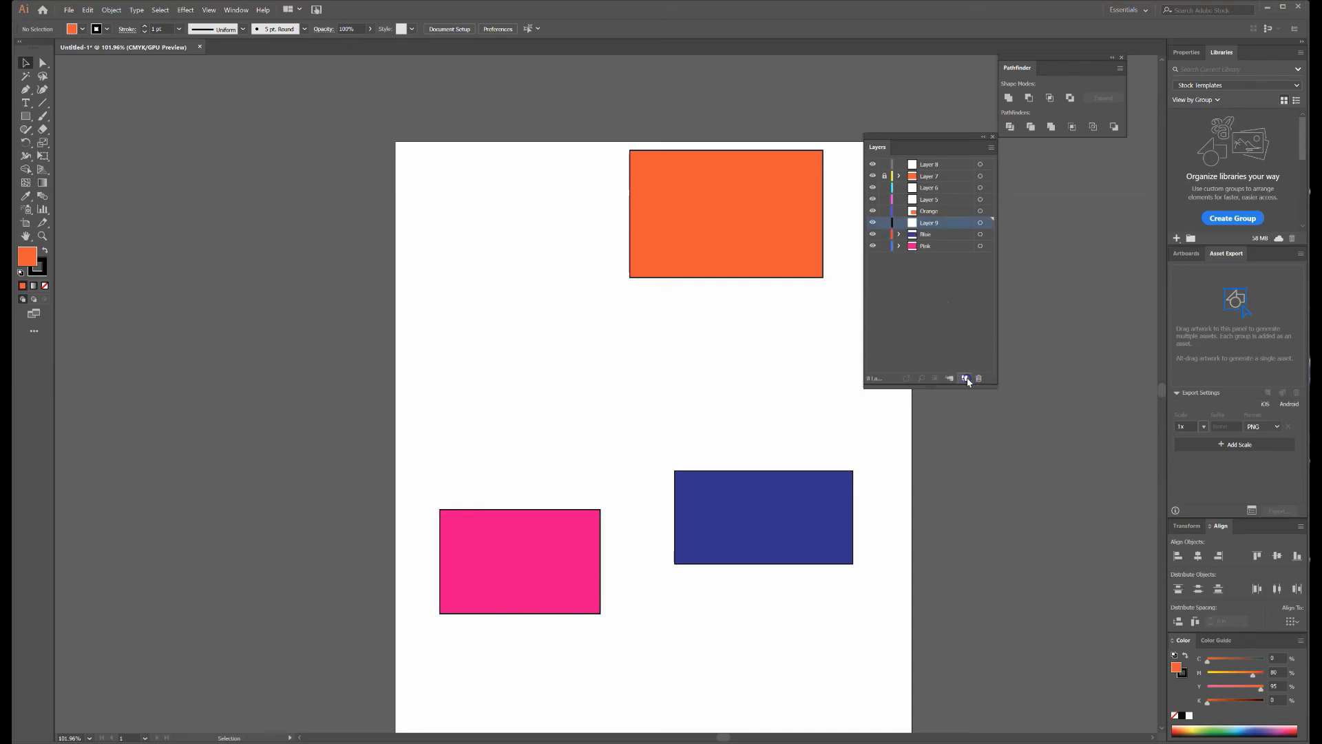
# Duplicate the Blue layer with its artwork and move the duplicated rectangle up and left toward the artboard's middle
pyautogui.click(935, 236)
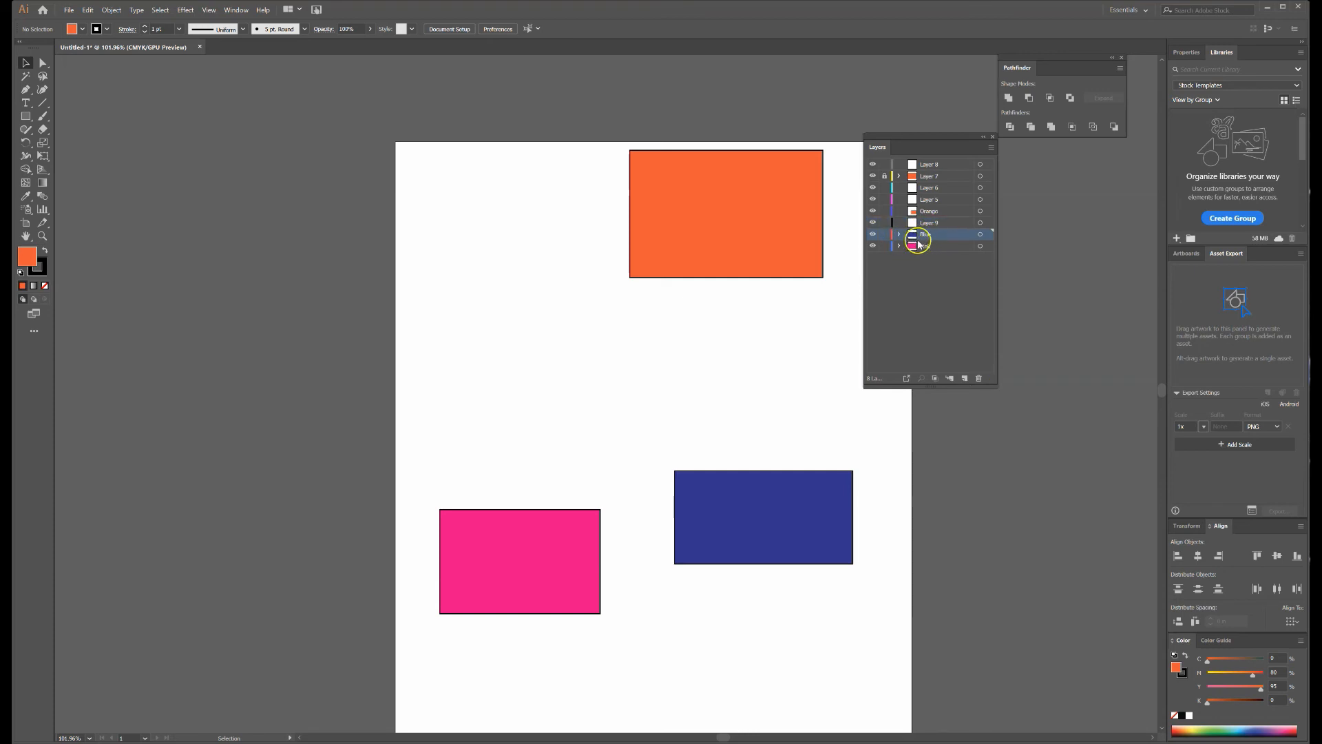
pyautogui.moveTo(934, 239); pyautogui.dragTo(963, 288)
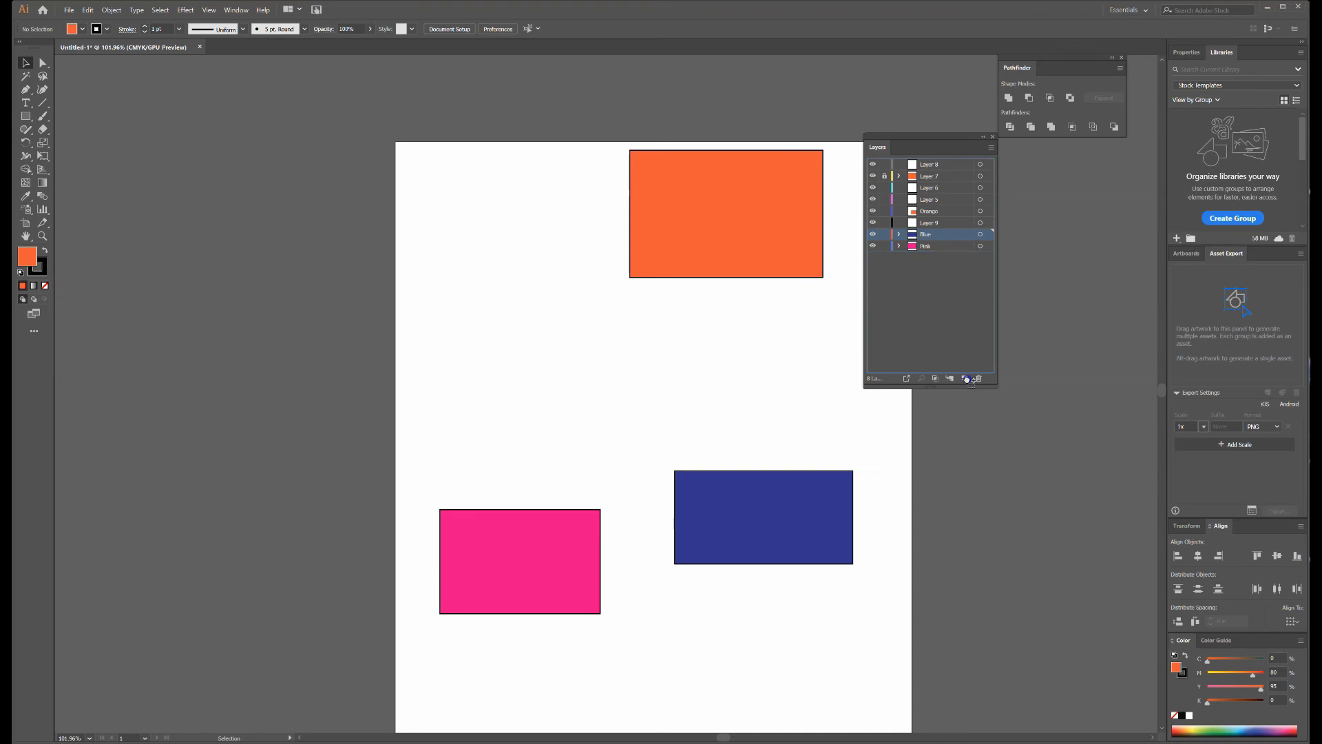
pyautogui.moveTo(966, 380); pyautogui.dragTo(965, 378)
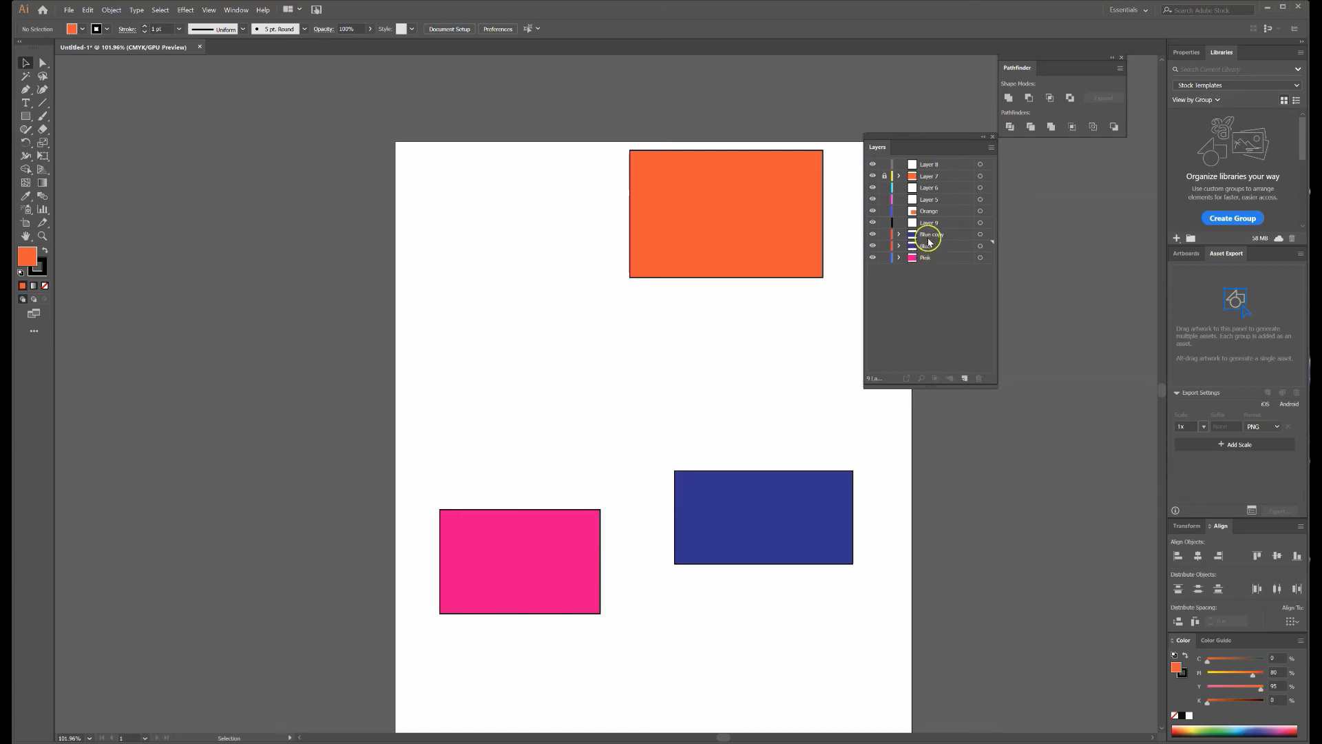
pyautogui.click(980, 234)
pyautogui.moveTo(789, 469); pyautogui.dragTo(638, 369)
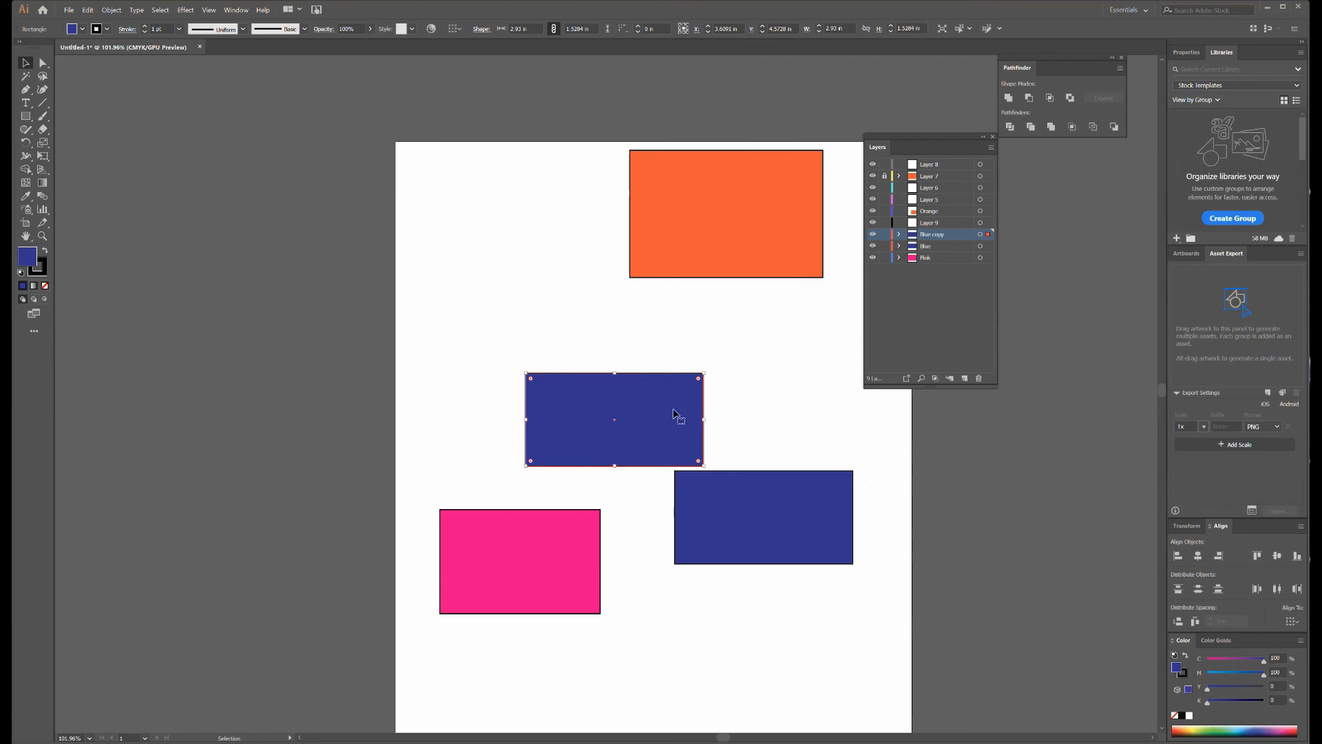
# Copy the duplicated blue rectangle to the artboard's upper left, and duplicate the Blue copy layer, moving its rectangles further left
pyautogui.moveTo(674, 413); pyautogui.dragTo(539, 276)
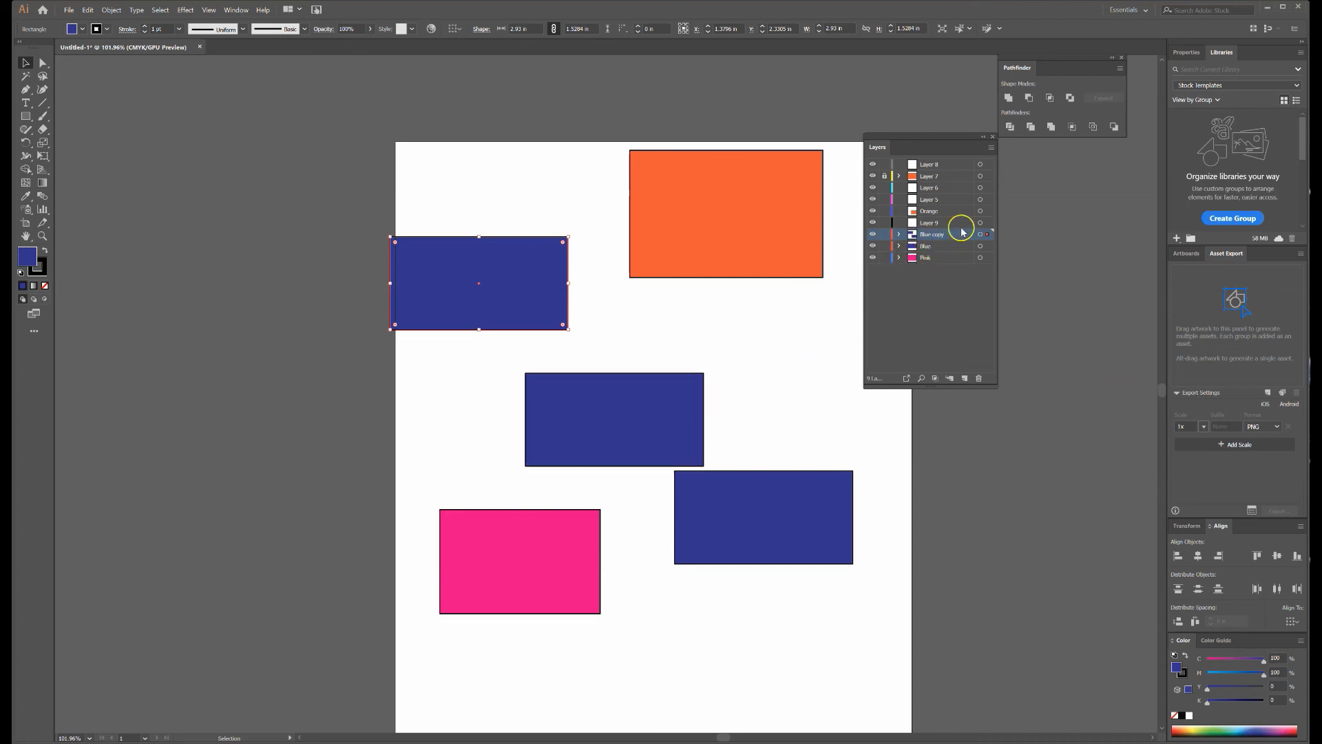
pyautogui.moveTo(980, 239); pyautogui.dragTo(966, 380)
pyautogui.moveTo(652, 413); pyautogui.dragTo(349, 285)
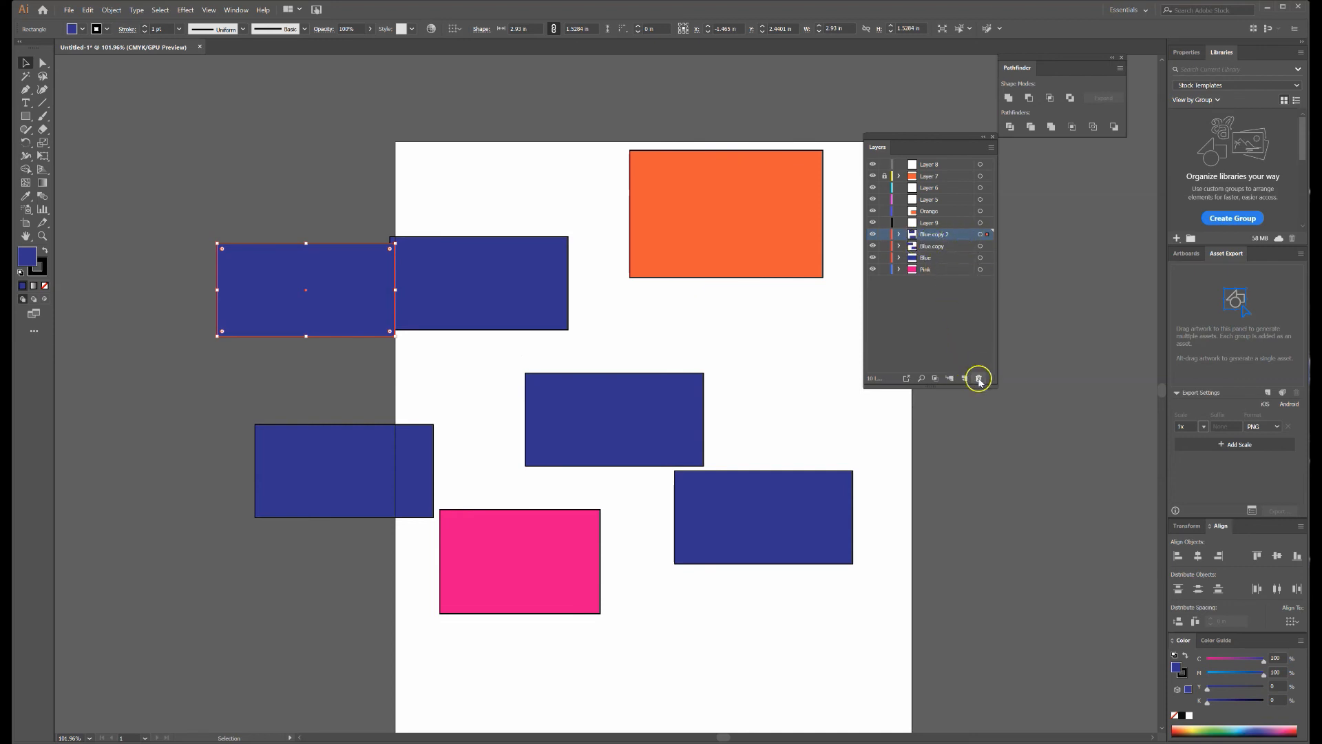
# Delete the Blue copy 2 and Blue copy layers together with their artwork
pyautogui.click(921, 238)
pyautogui.click(979, 378)
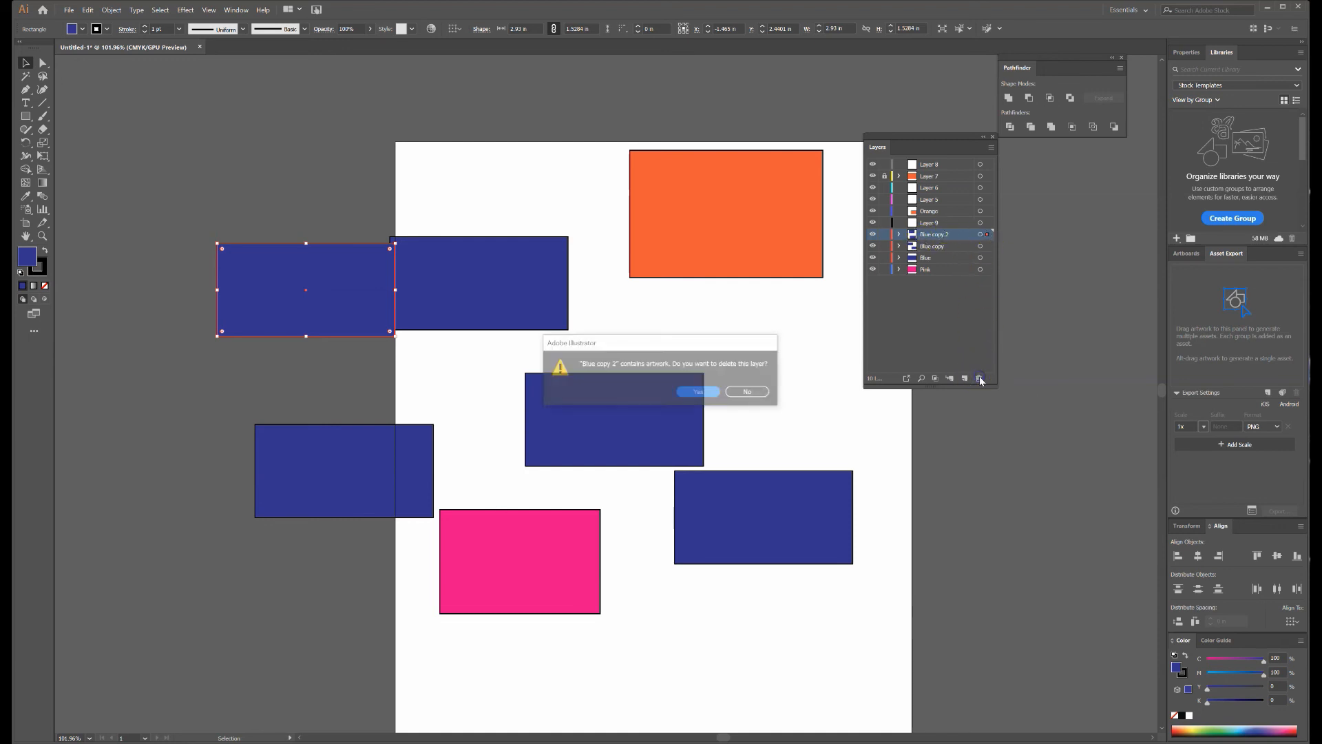
pyautogui.click(697, 392)
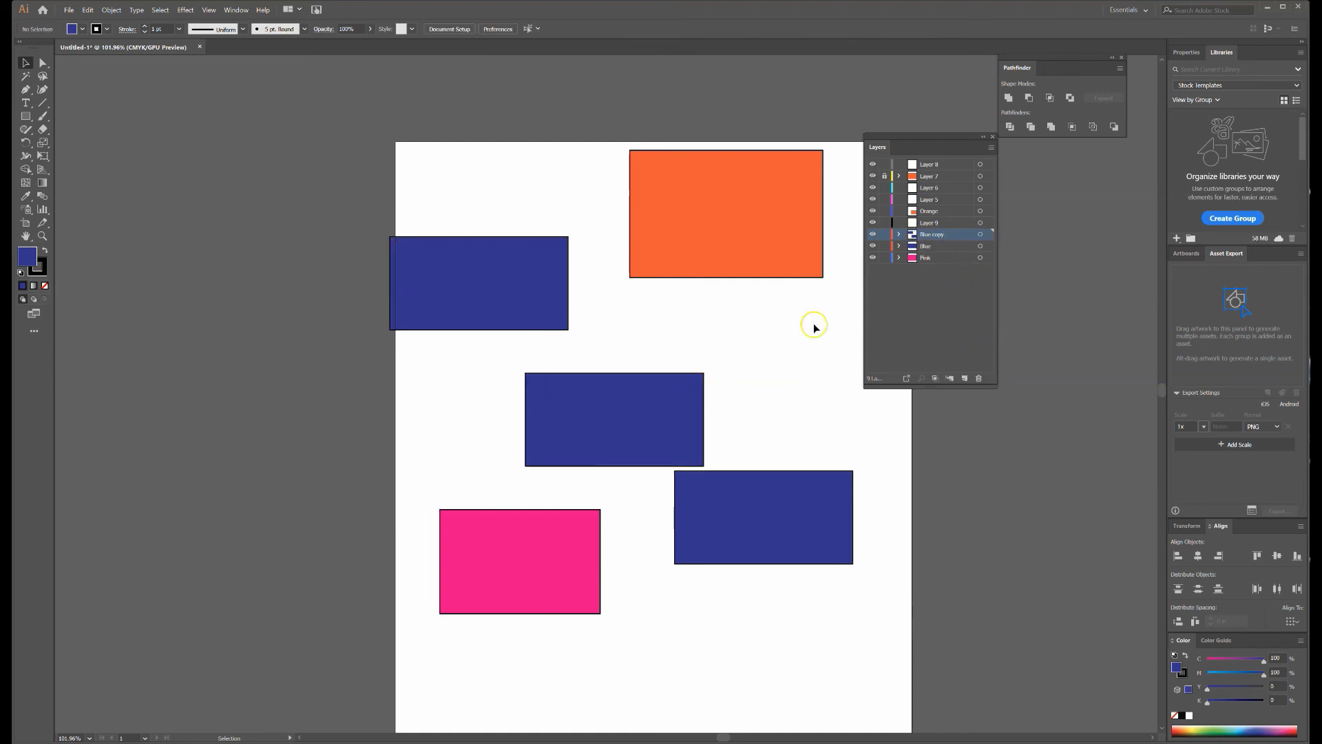
pyautogui.moveTo(963, 236); pyautogui.dragTo(975, 268)
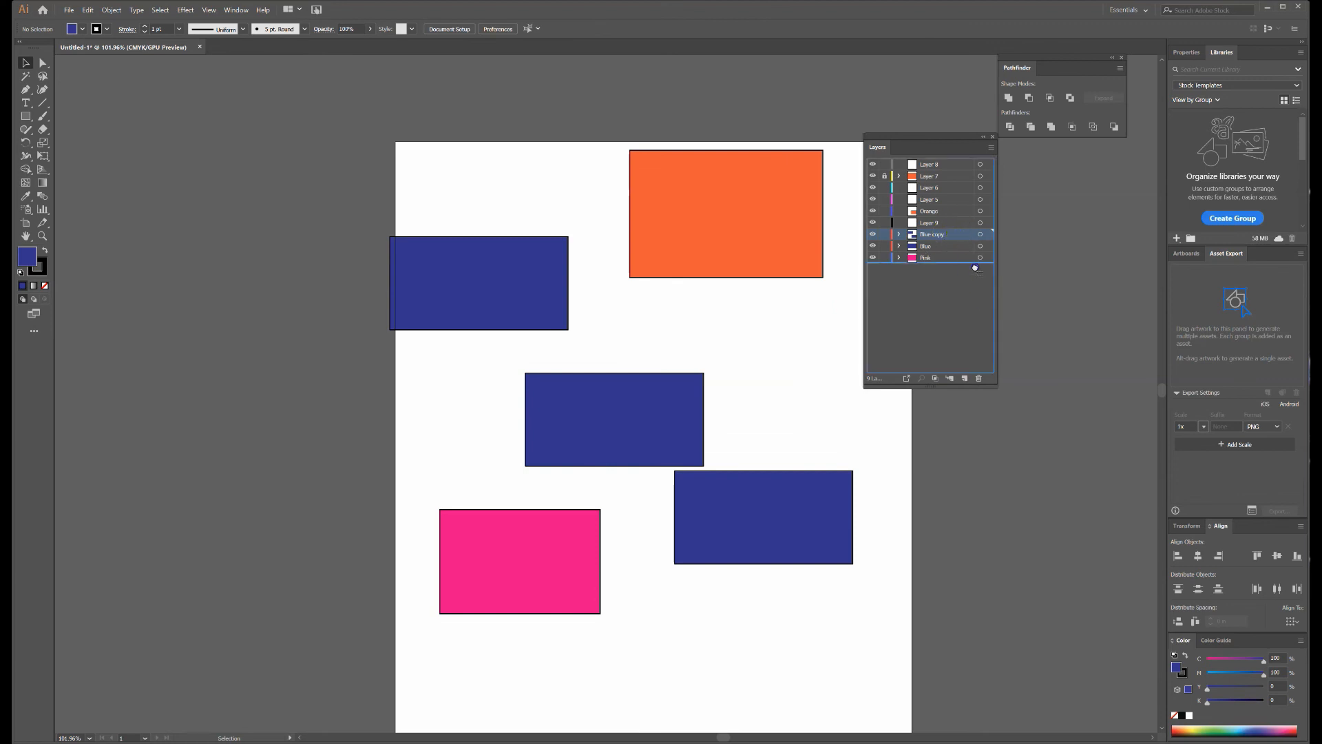
pyautogui.moveTo(976, 365); pyautogui.dragTo(980, 378)
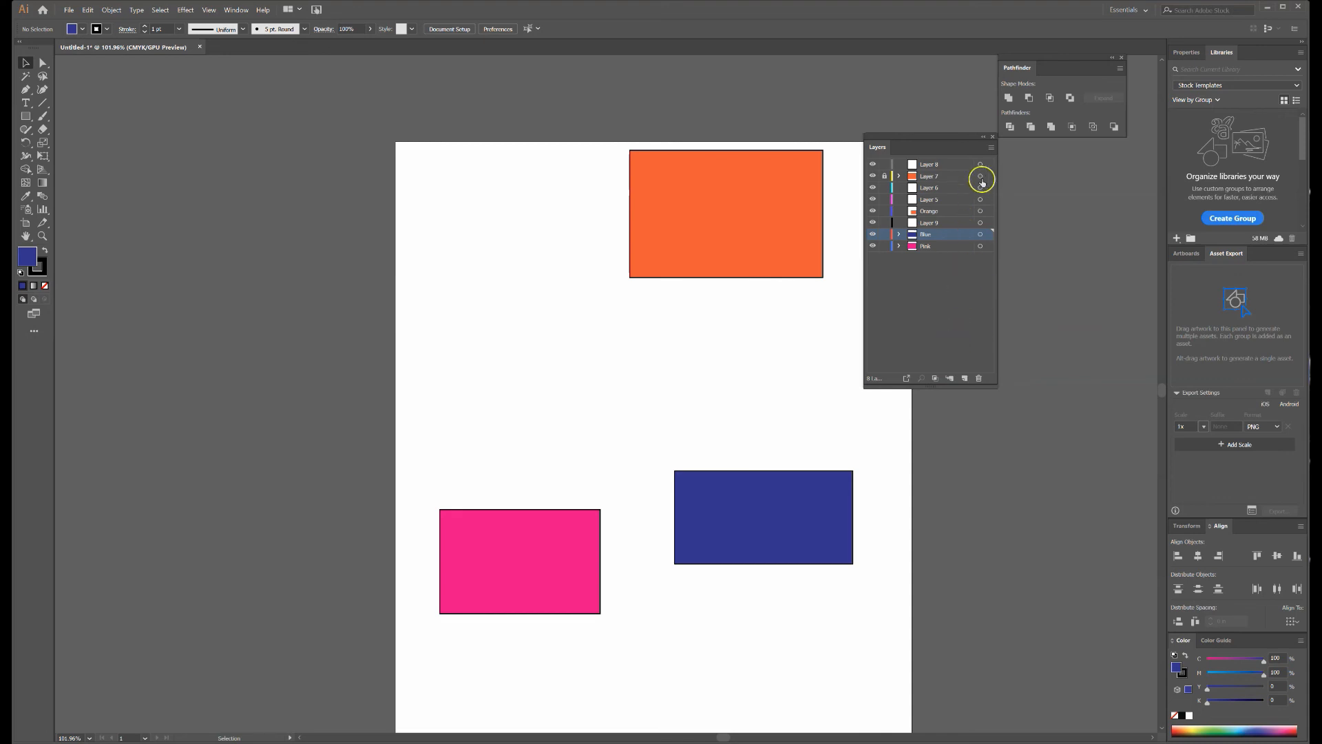
# Display all layers except Blue as outlines, and return the artwork to full preview
pyautogui.click(992, 147)
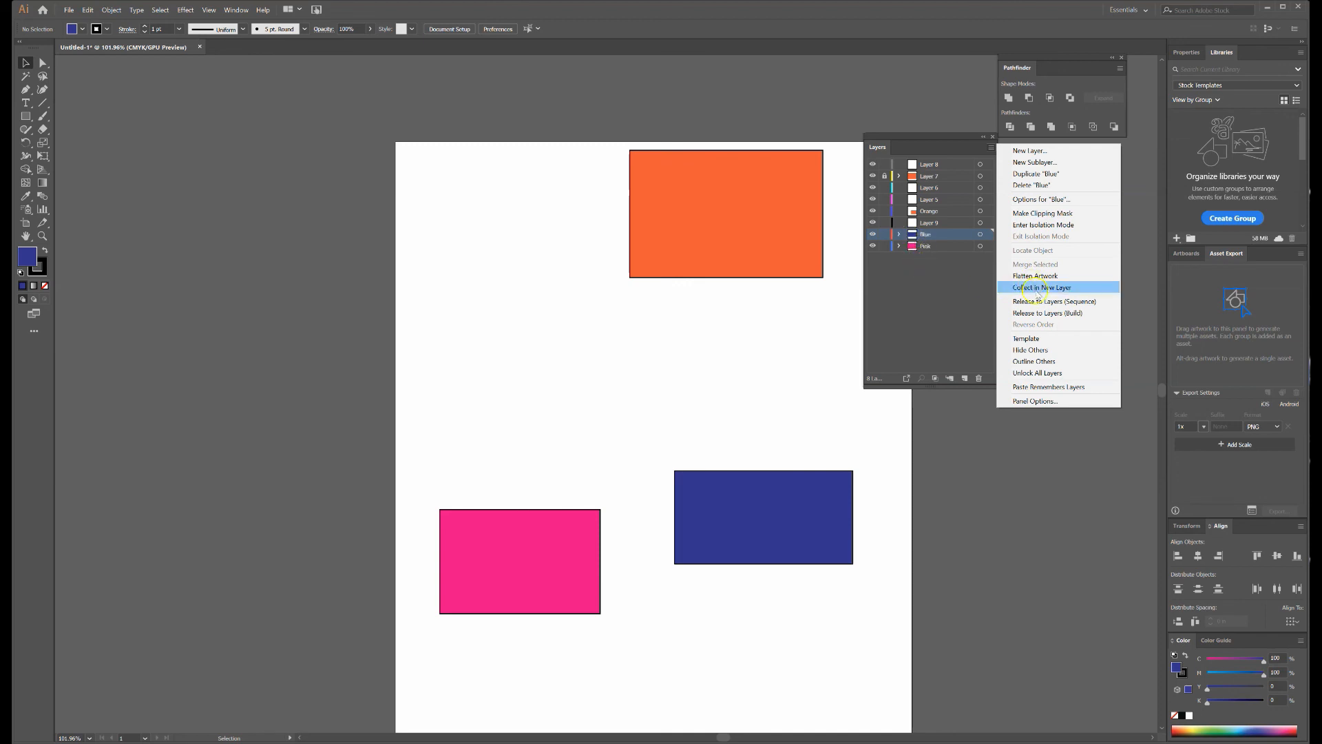
pyautogui.click(1051, 362)
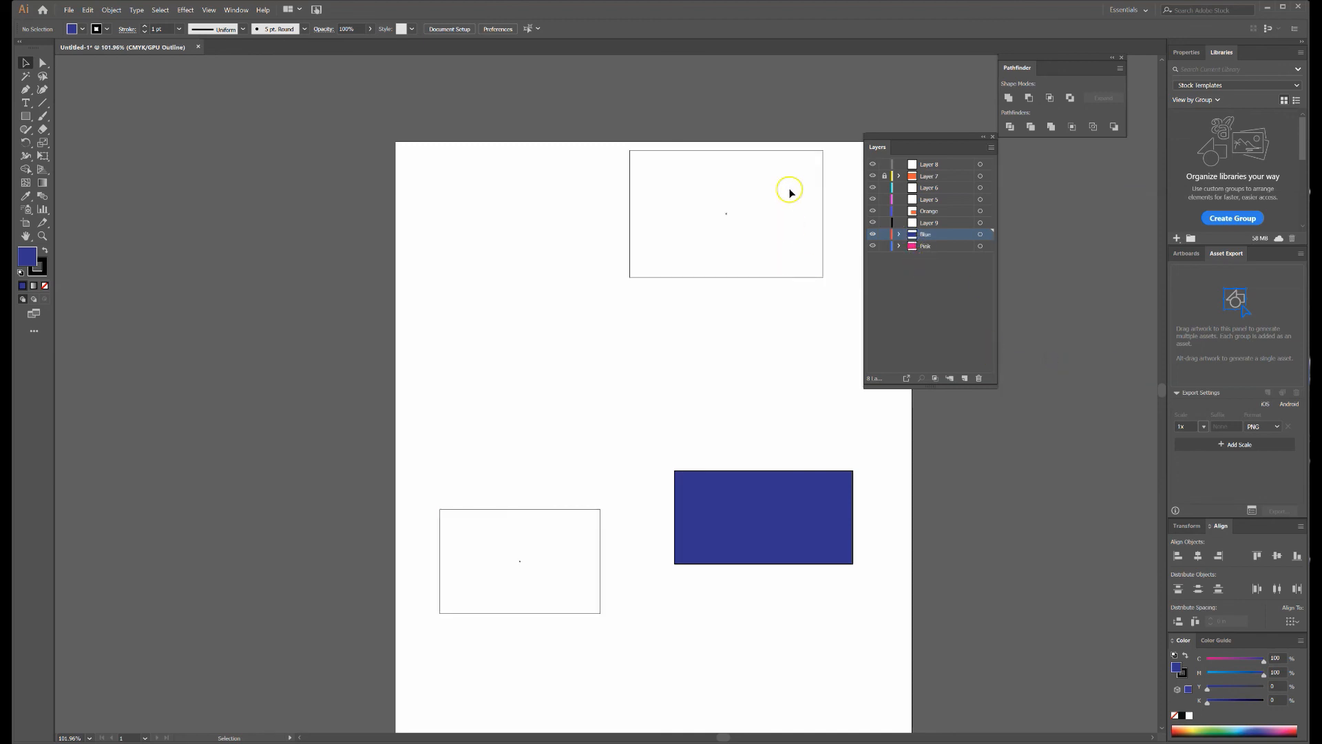
pyautogui.hotkey('ctrl', 'y')
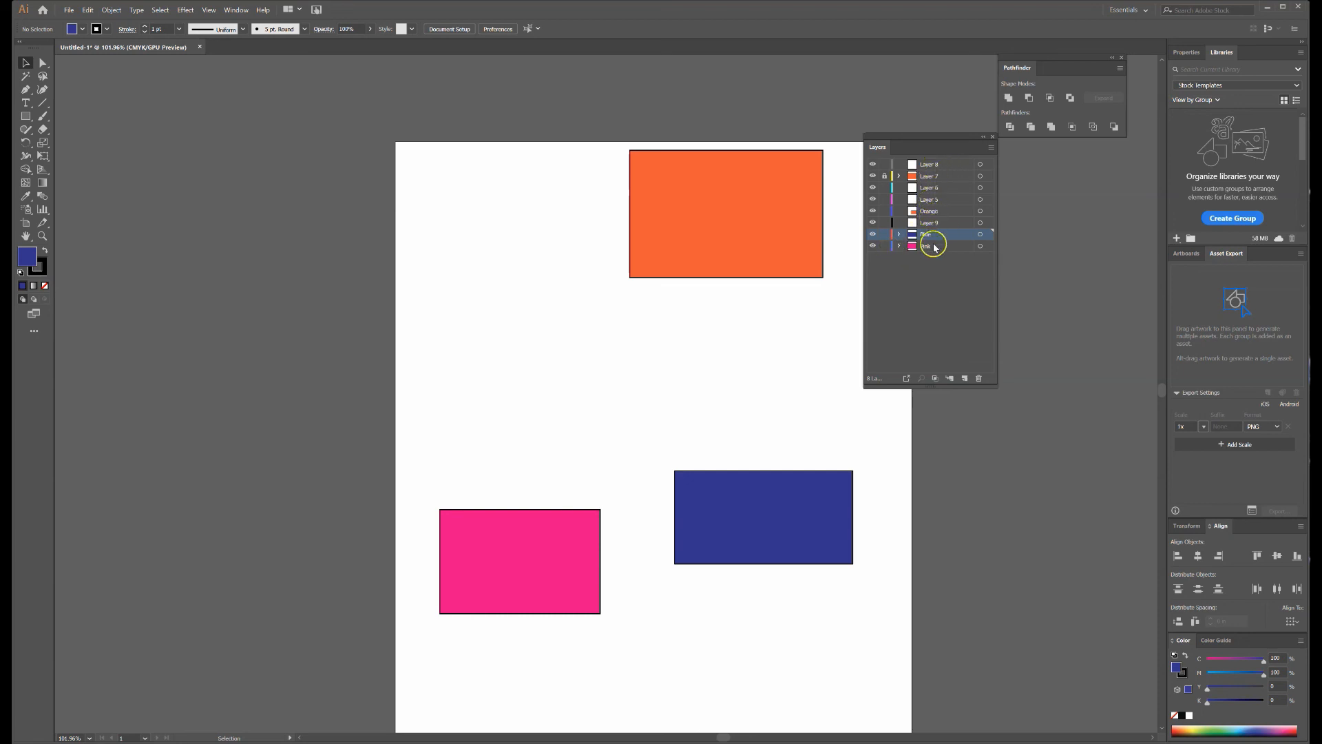
# Select the blue rectangle, expand the Blue layer's contents, and flatten all artwork into the Blue layer
pyautogui.click(991, 146)
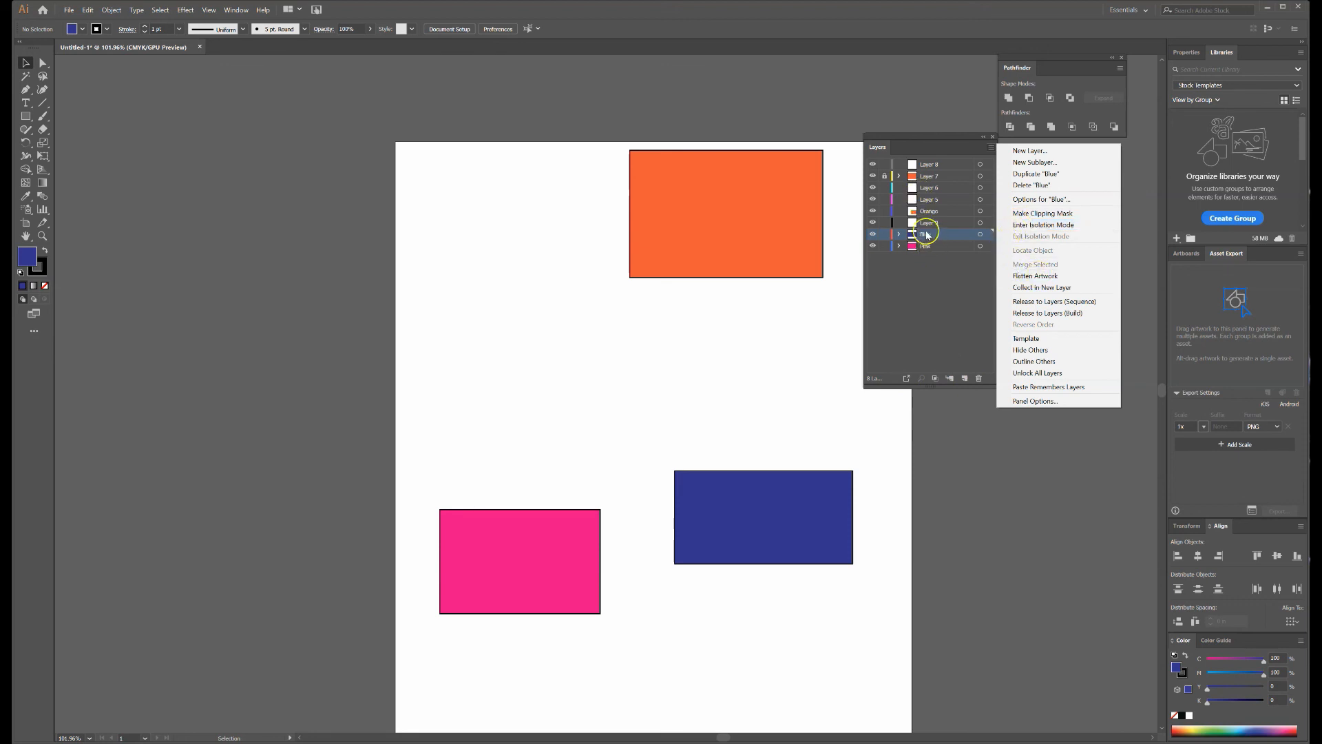
pyautogui.click(837, 428)
pyautogui.click(827, 486)
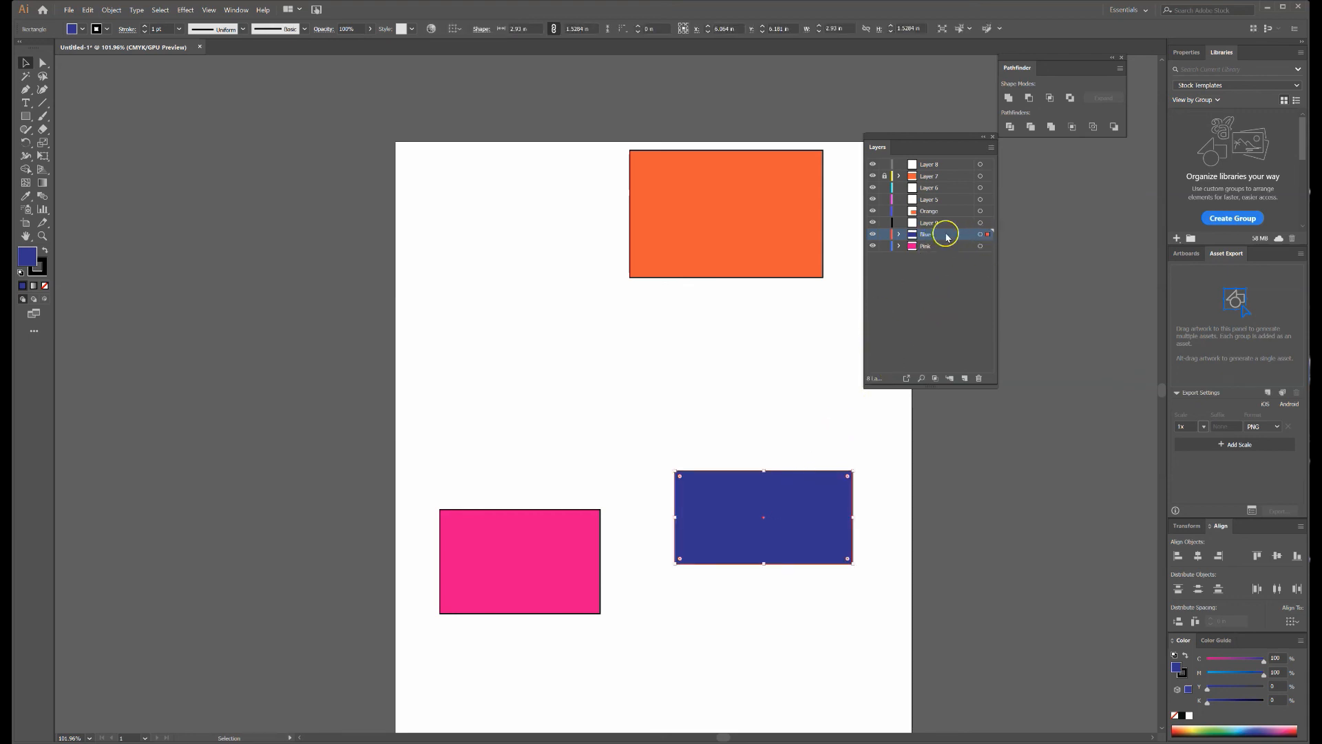
pyautogui.click(899, 234)
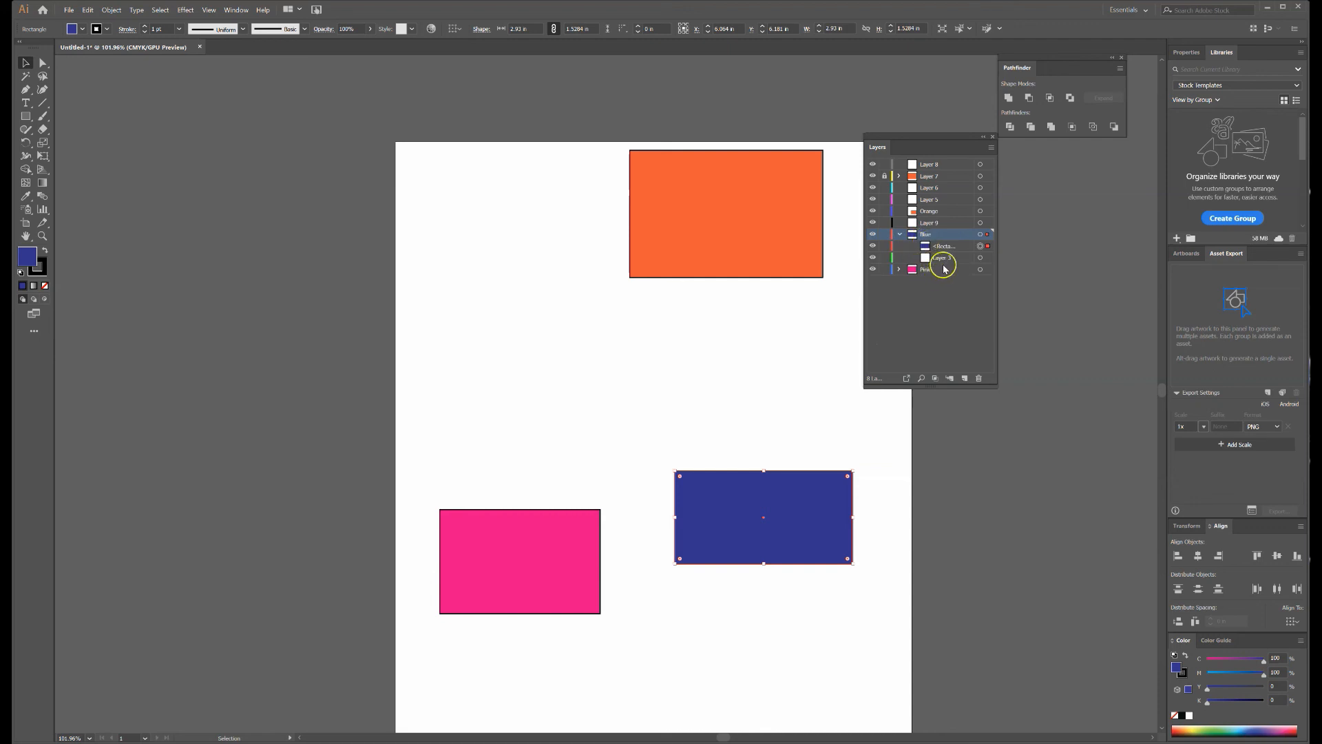
pyautogui.click(991, 147)
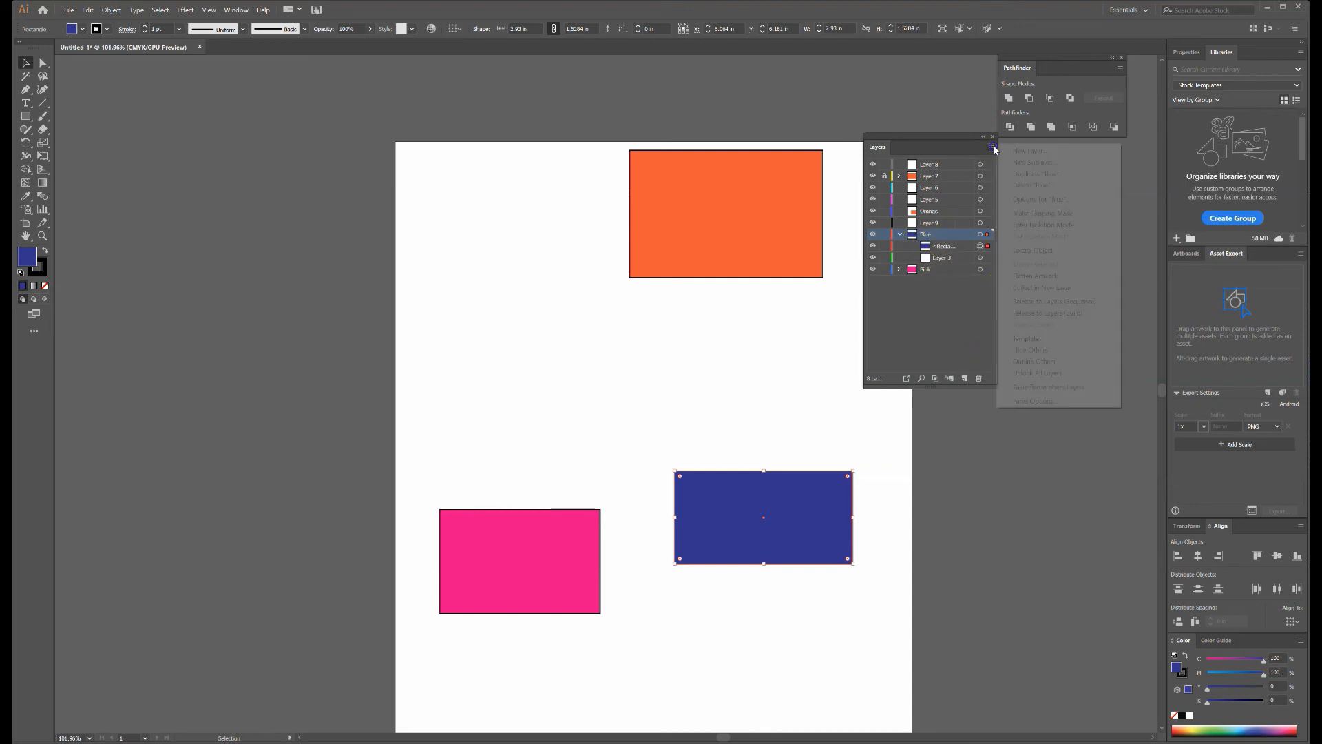
pyautogui.click(1035, 275)
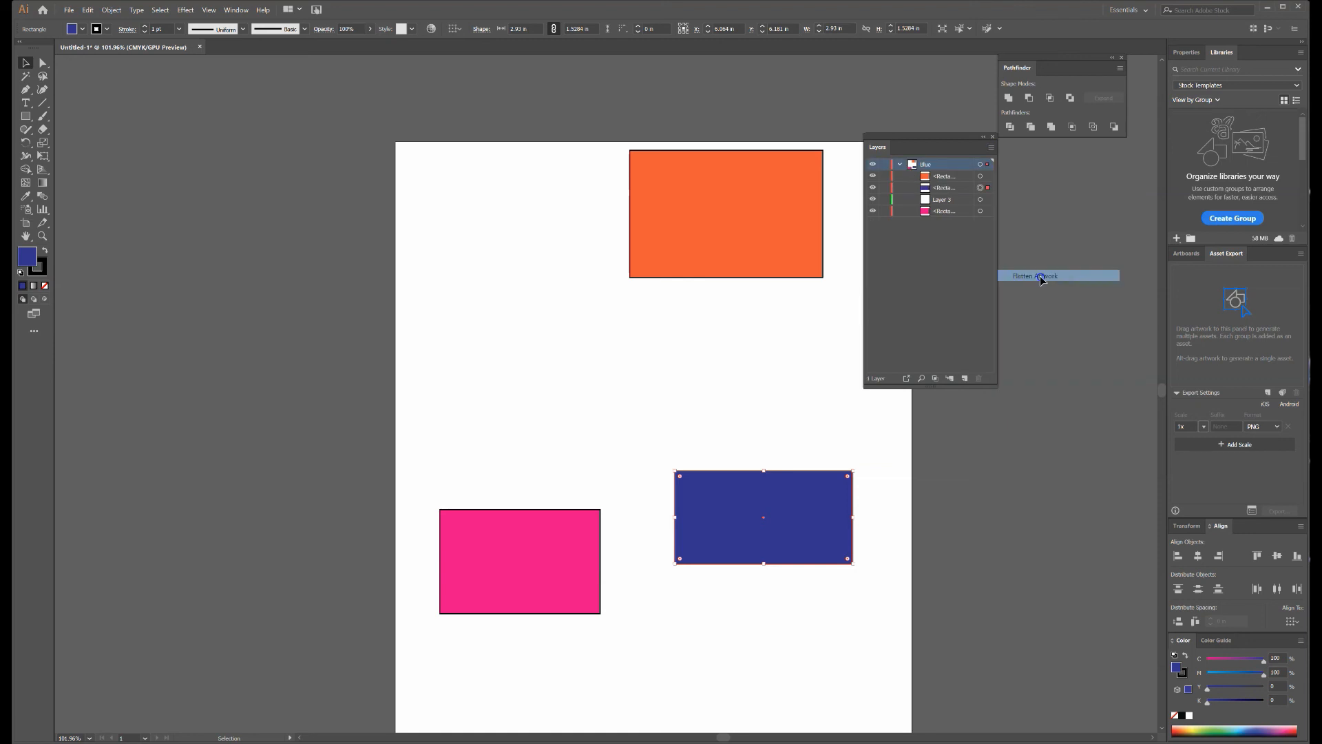
# Collapse and expand the flattened Blue layer to examine which objects it contains
pyautogui.click(902, 164)
pyautogui.click(900, 165)
pyautogui.click(899, 165)
pyautogui.click(899, 164)
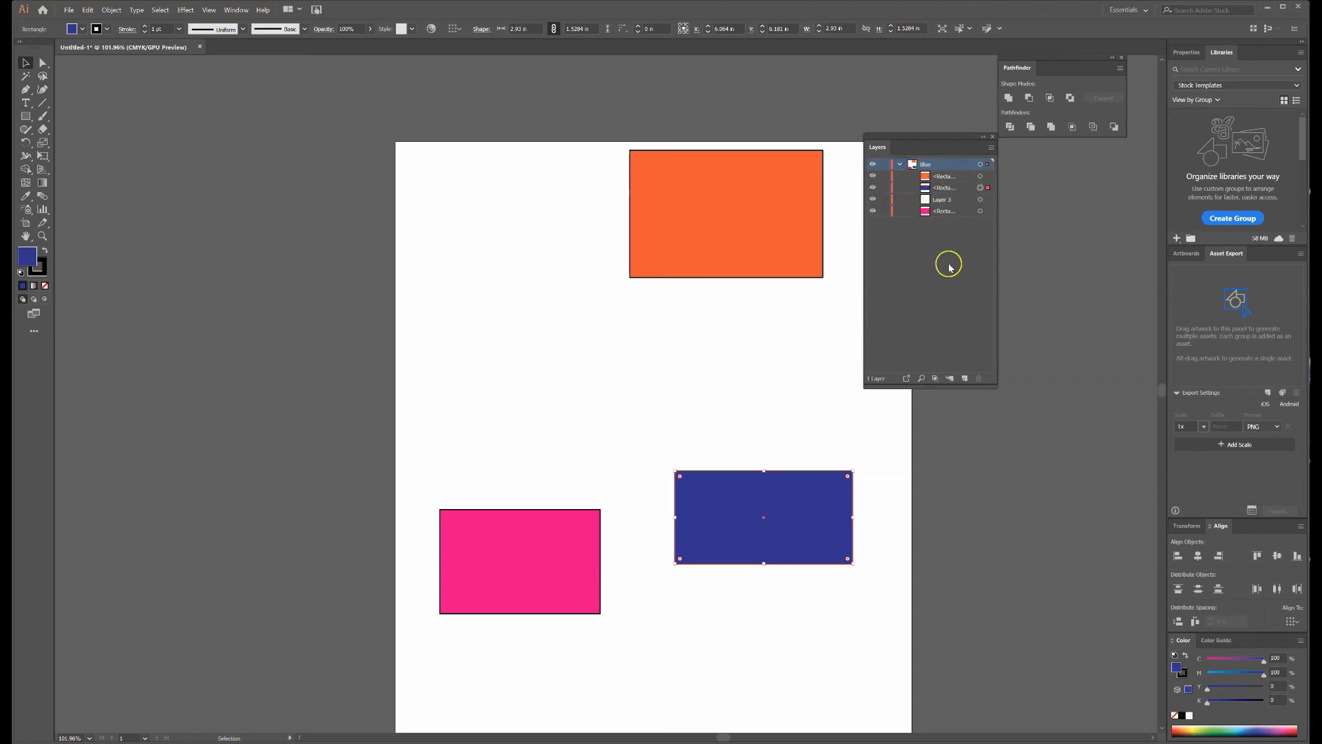
pyautogui.click(900, 165)
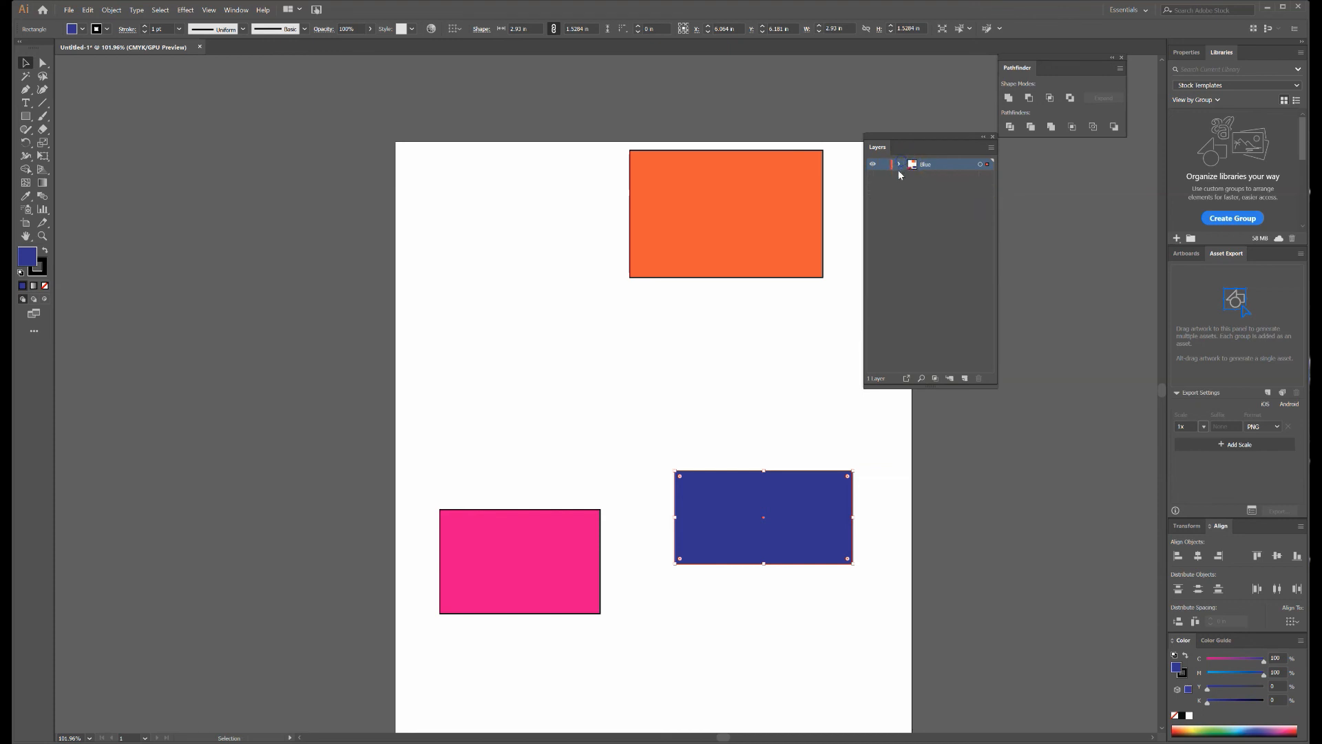
pyautogui.click(899, 164)
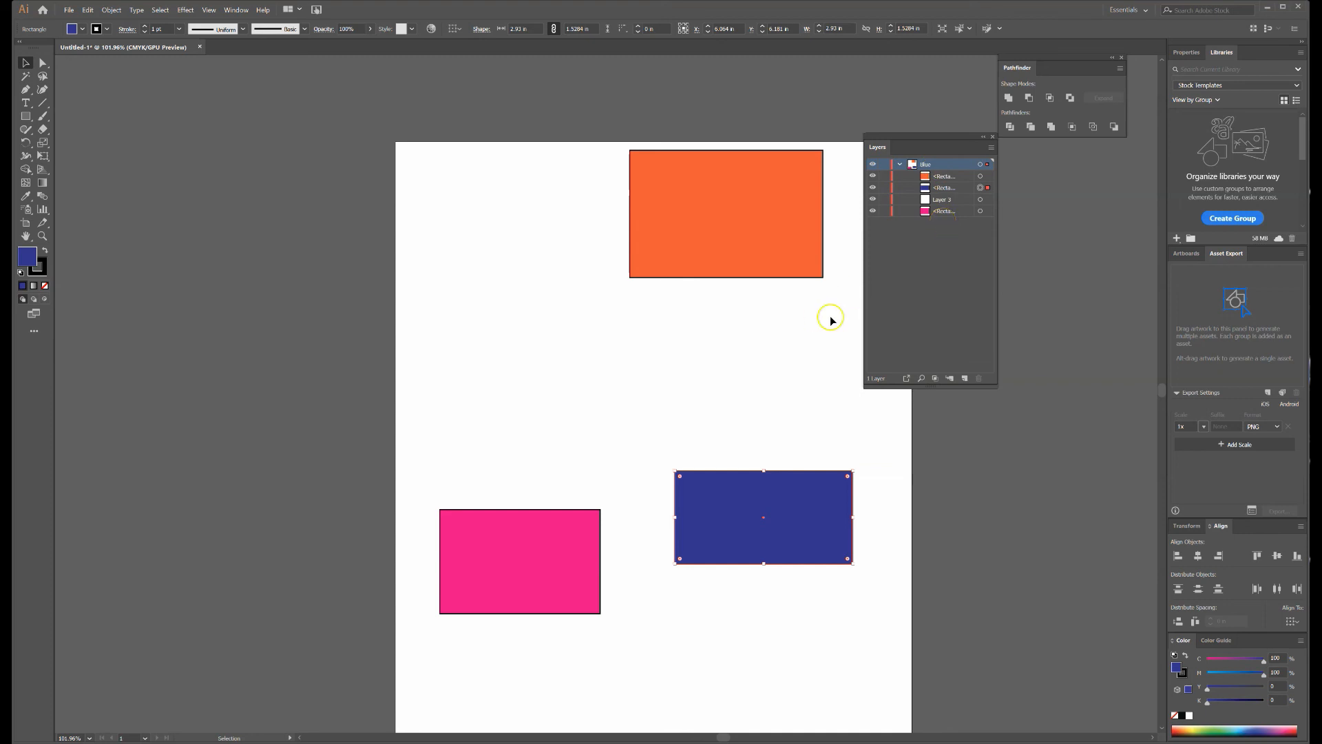
# Move the blue rectangle slightly up, and test selecting all artwork together and the blue rectangle alone
pyautogui.moveTo(792, 473); pyautogui.dragTo(781, 409)
pyautogui.moveTo(519, 136); pyautogui.dragTo(564, 184)
pyautogui.moveTo(813, 538); pyautogui.dragTo(813, 537)
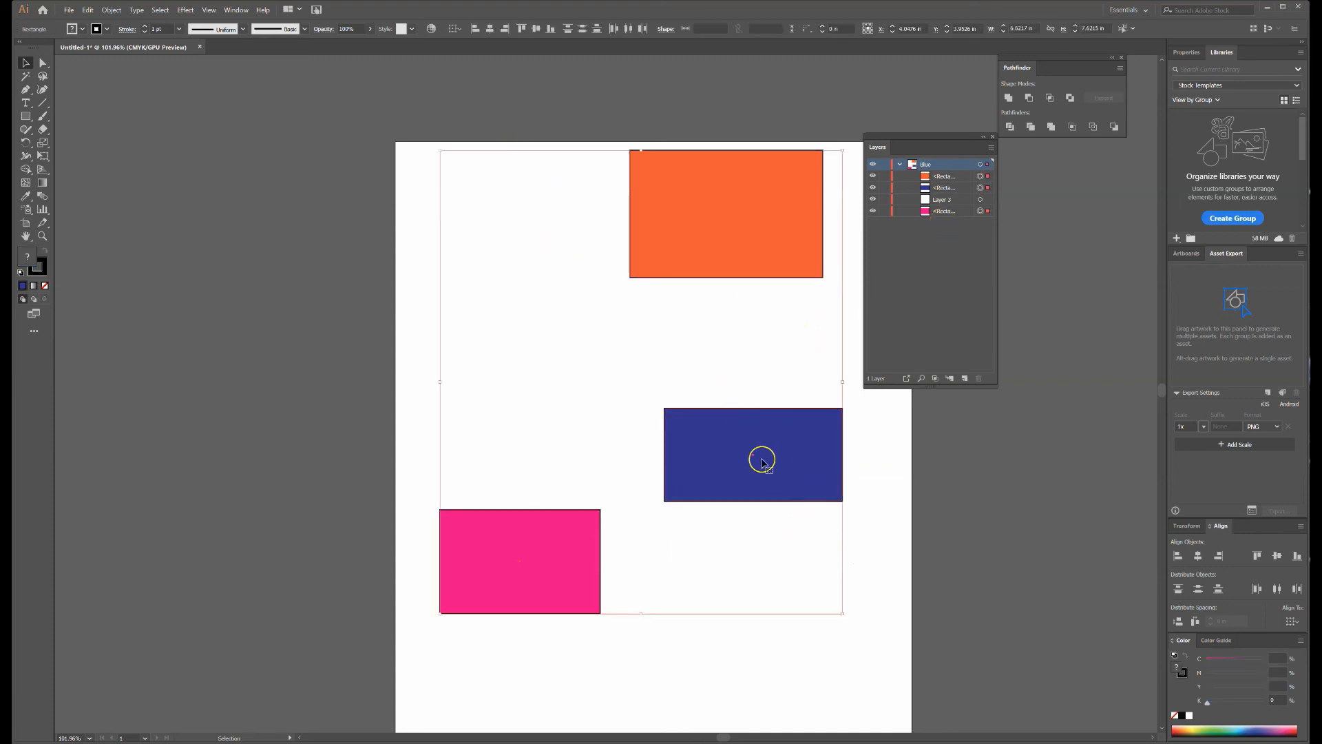
pyautogui.click(914, 534)
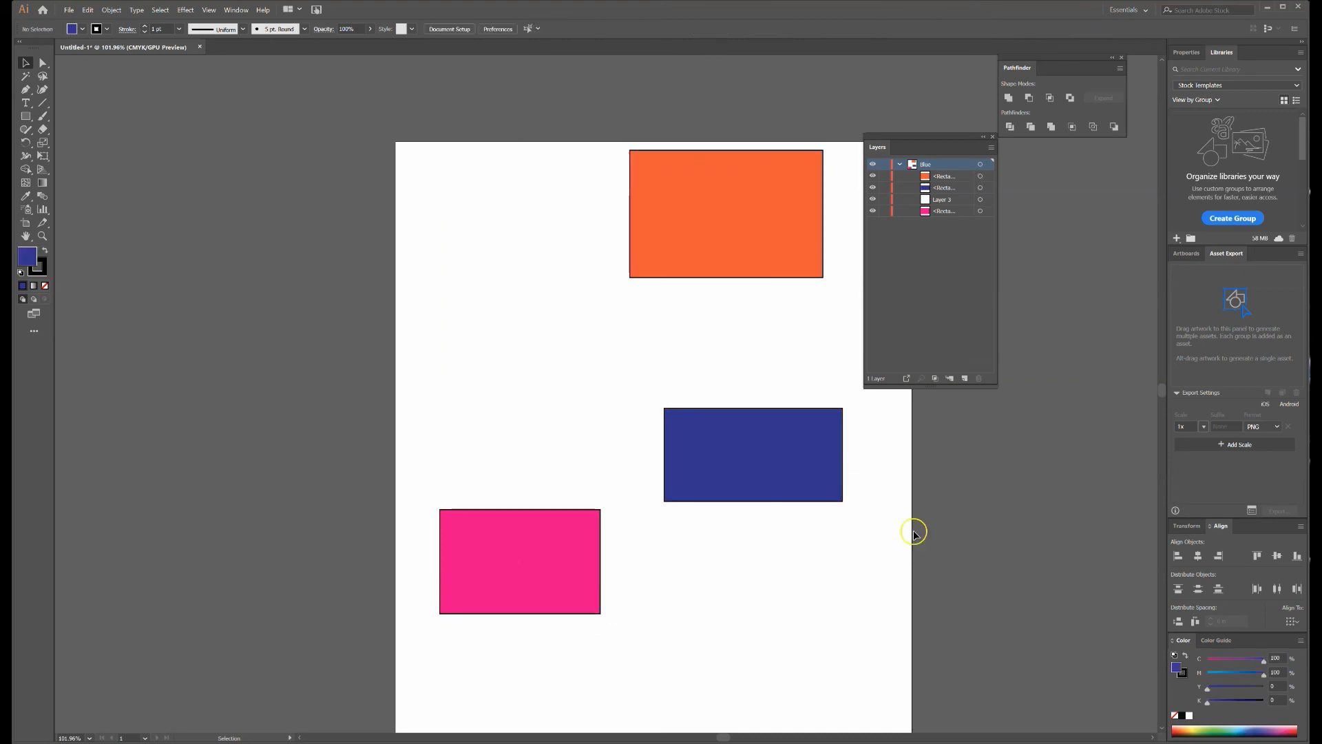
pyautogui.click(810, 445)
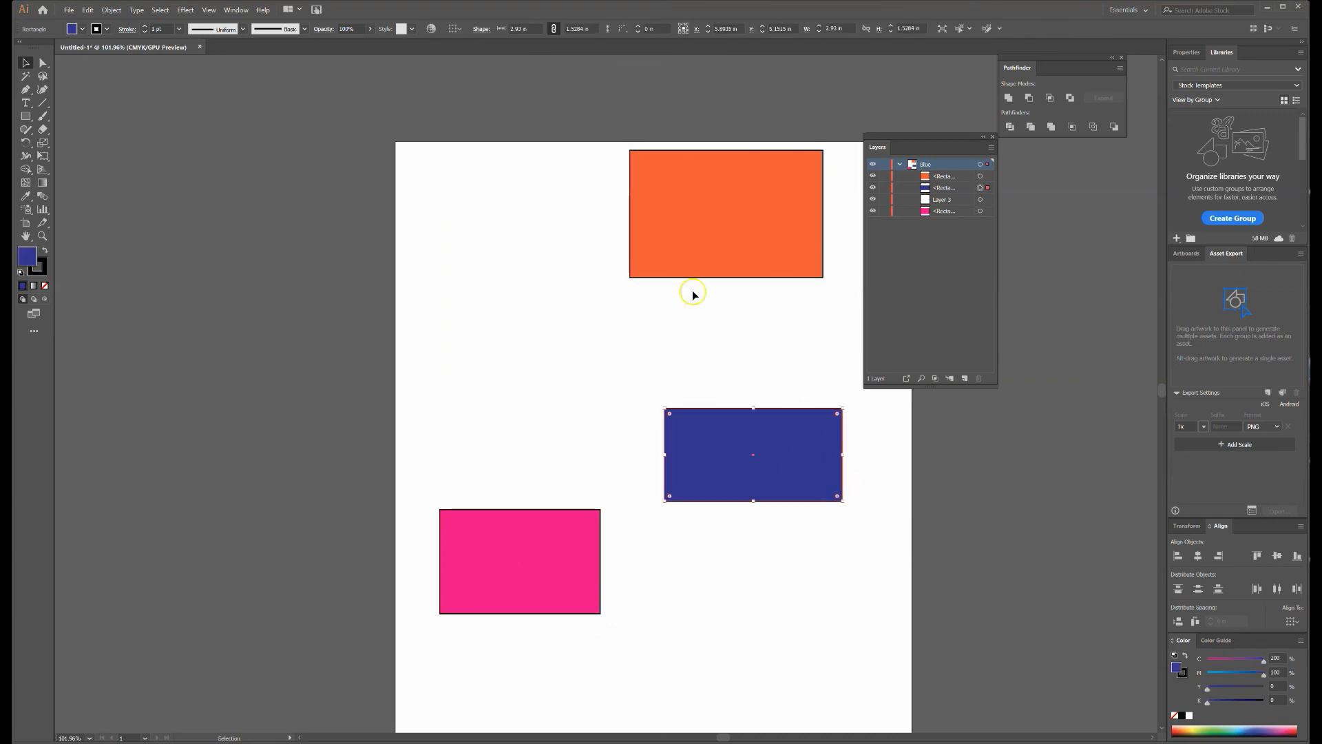
# Collapse the Blue layer, select all its artwork and move it down and left, leaving everything deselected
pyautogui.click(899, 164)
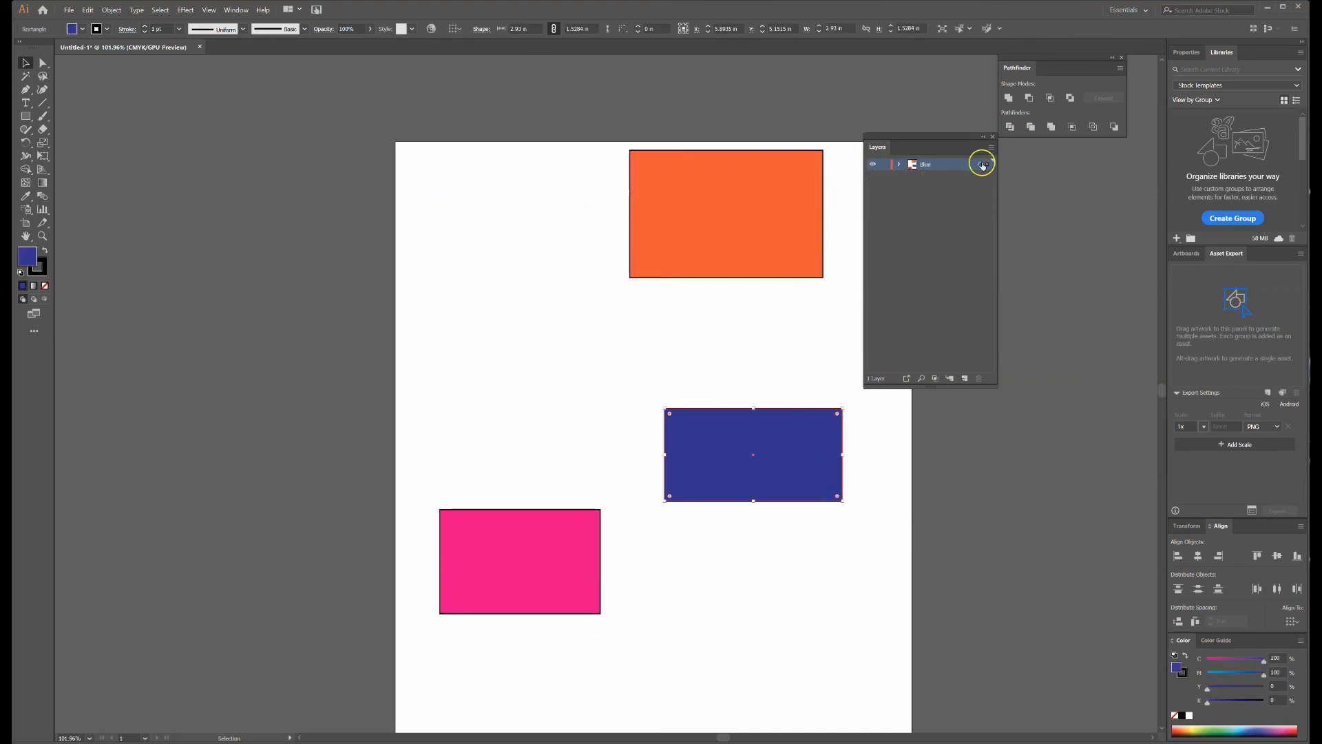
pyautogui.click(983, 166)
pyautogui.moveTo(768, 221); pyautogui.dragTo(704, 279)
pyautogui.rightClick(704, 279)
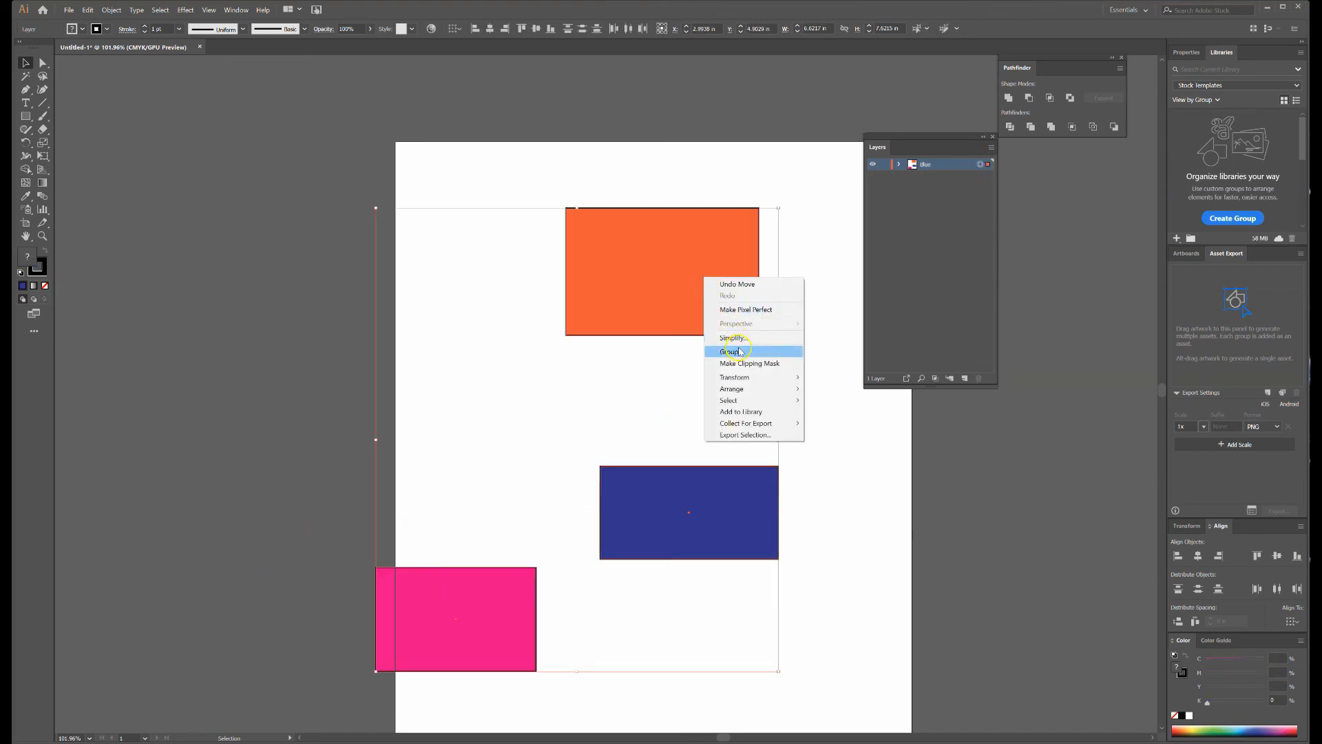
pyautogui.click(792, 254)
pyautogui.click(796, 254)
# Move the orange and blue rectangles individually up and right, and the pink one up to the lower left of the orange
pyautogui.moveTo(709, 301); pyautogui.dragTo(784, 270)
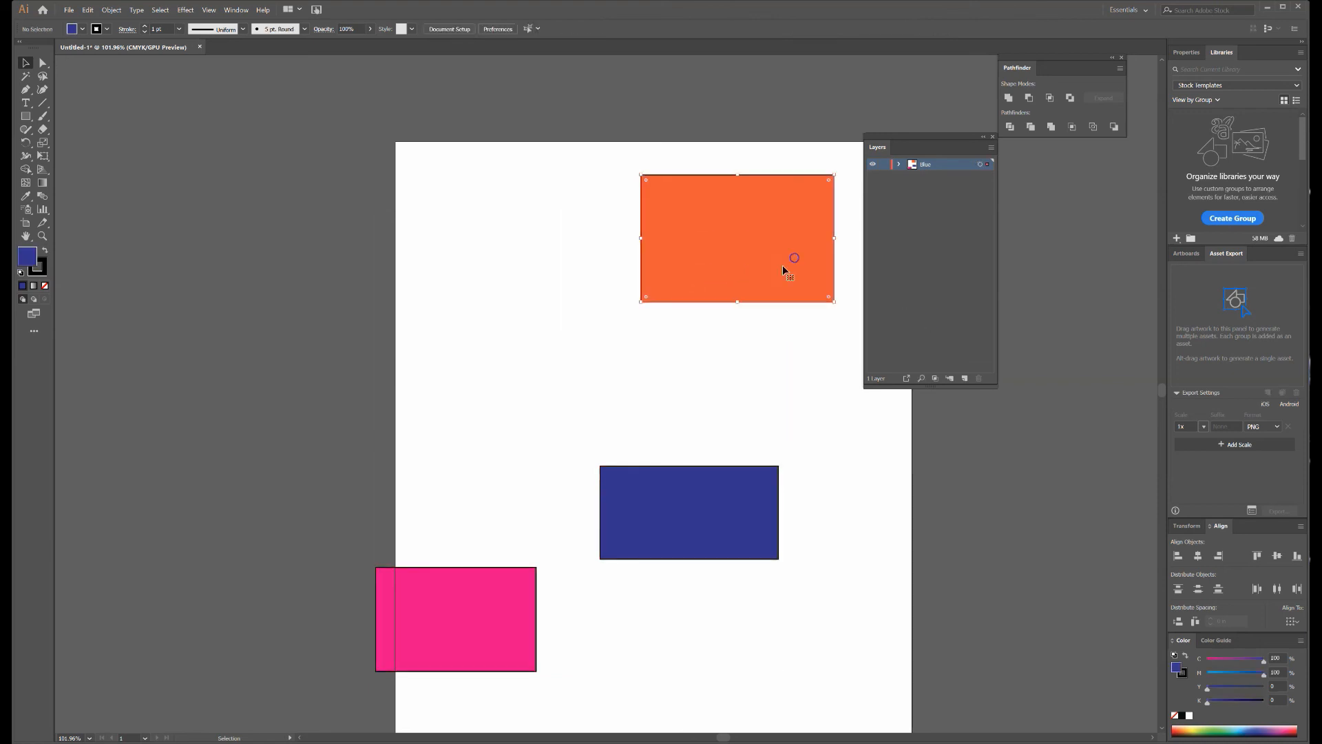
pyautogui.moveTo(601, 524); pyautogui.dragTo(646, 483)
pyautogui.moveTo(498, 600); pyautogui.dragTo(602, 338)
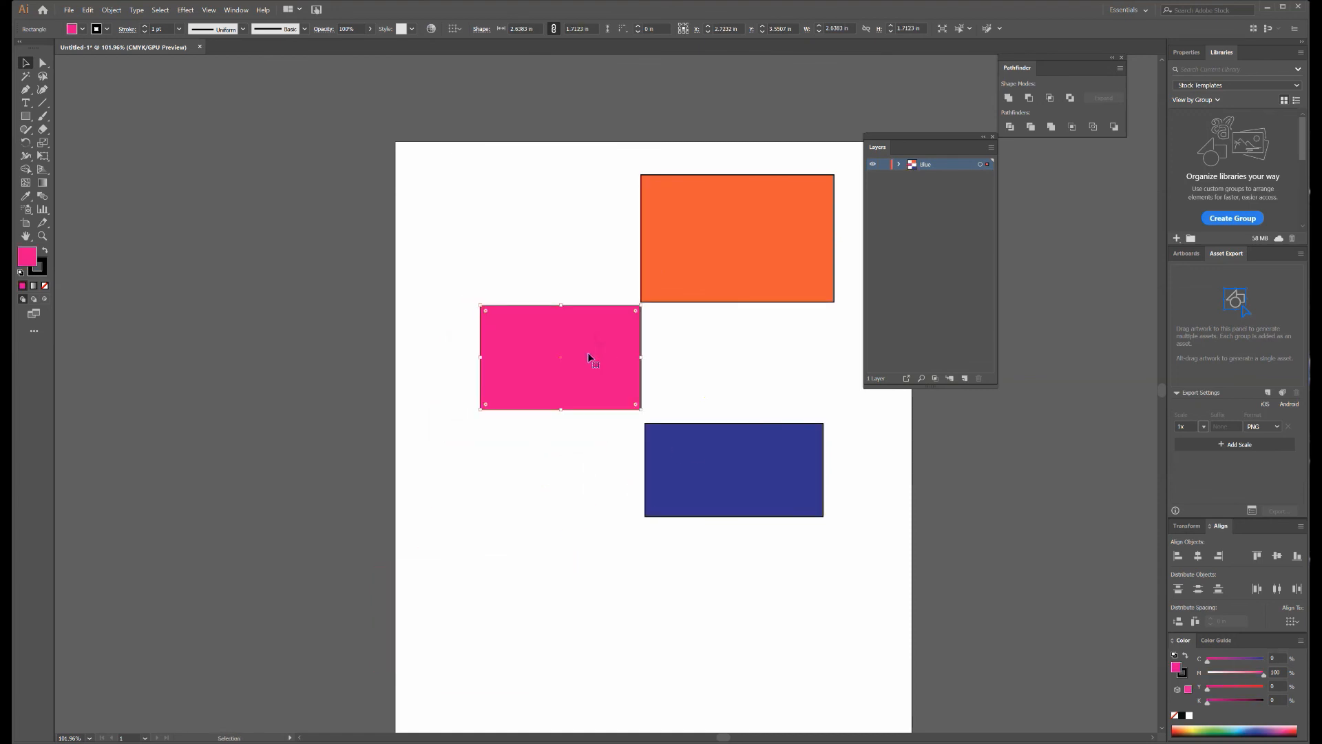